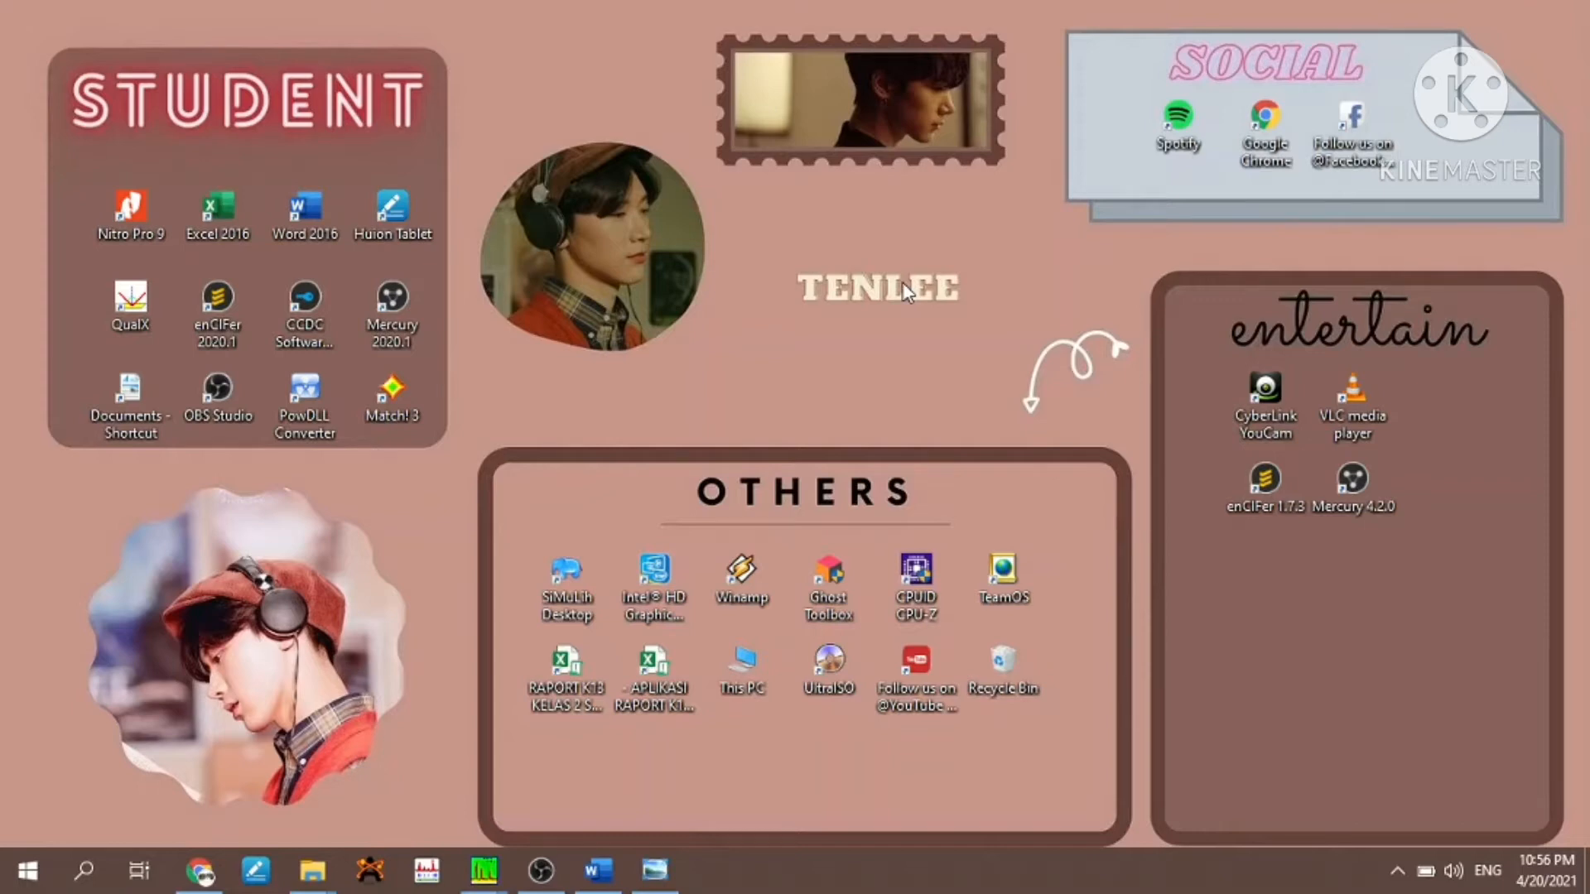
- Bring up the DATA ORIGIN folder in File Explorer and launch OriginPro 8.5
mouse_move(313, 876)
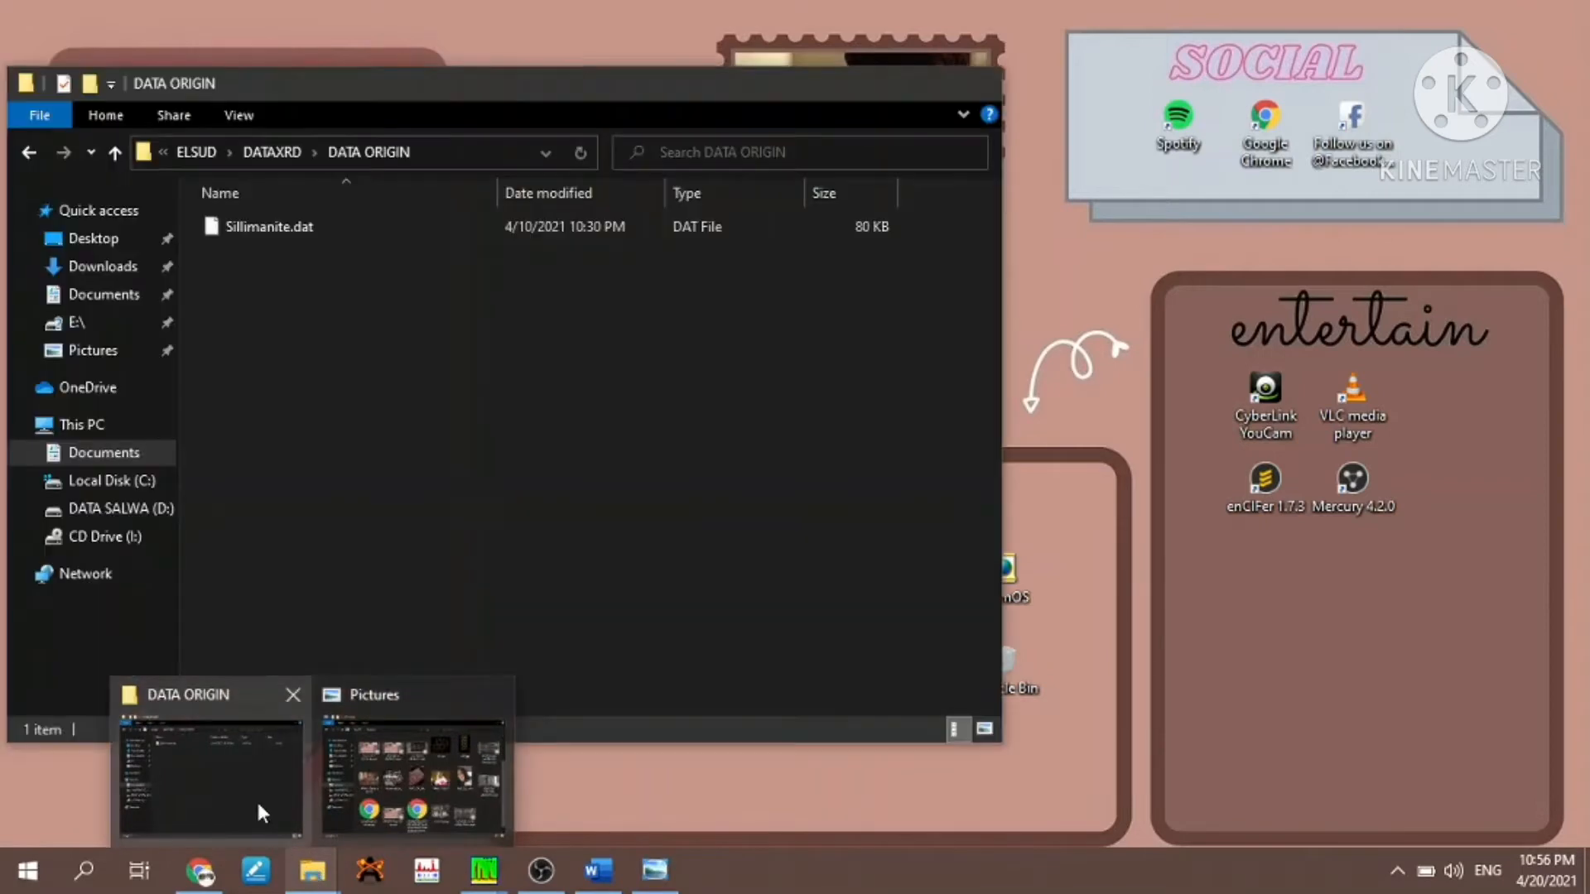
click(257, 800)
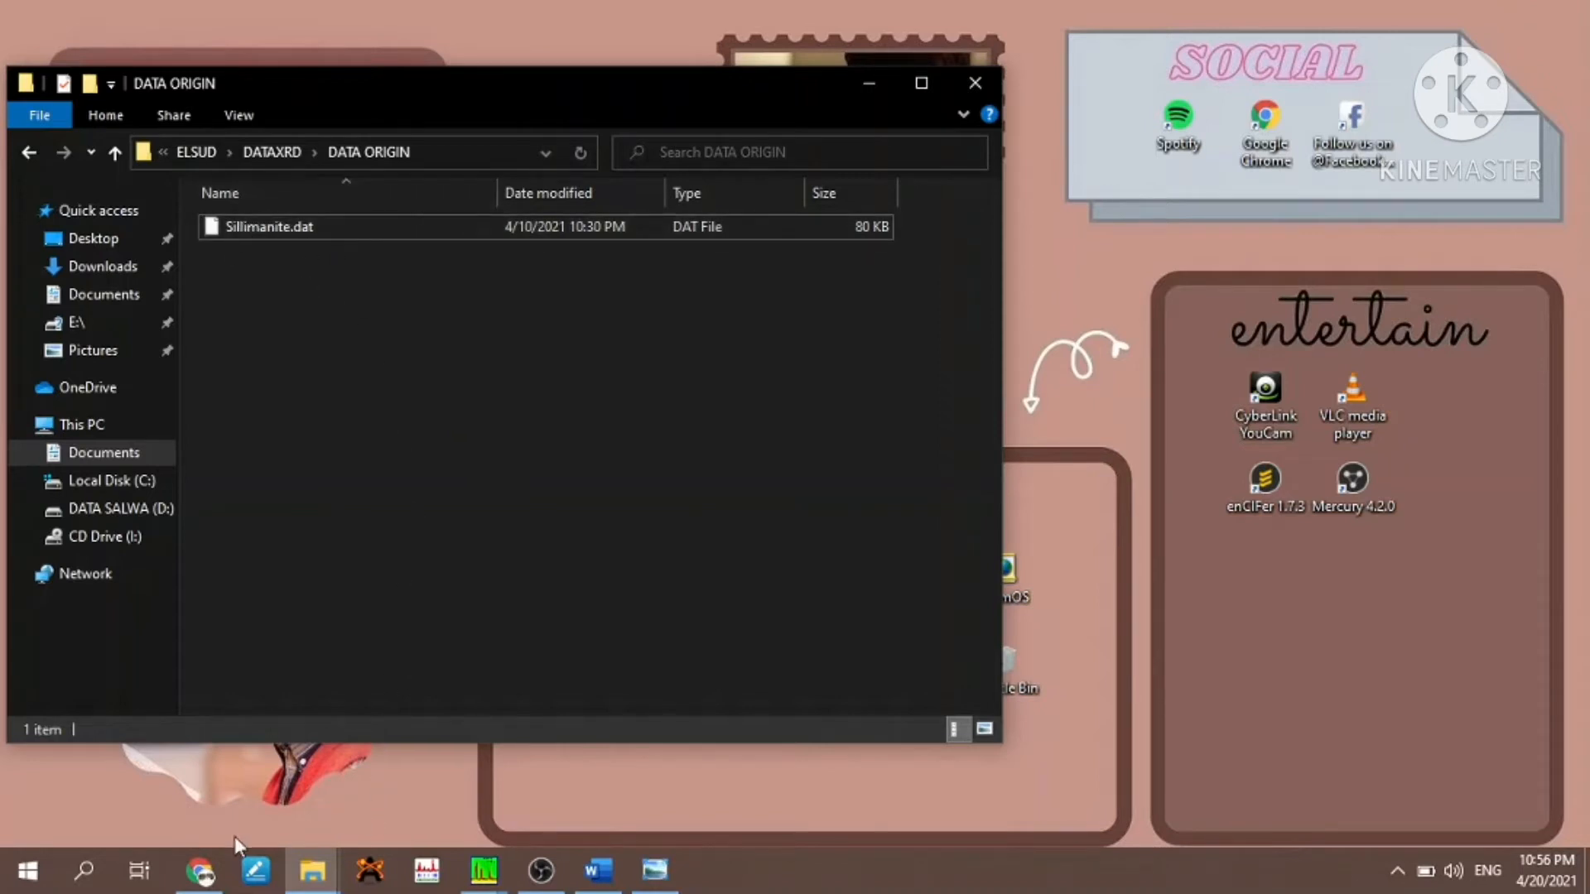
click(84, 870)
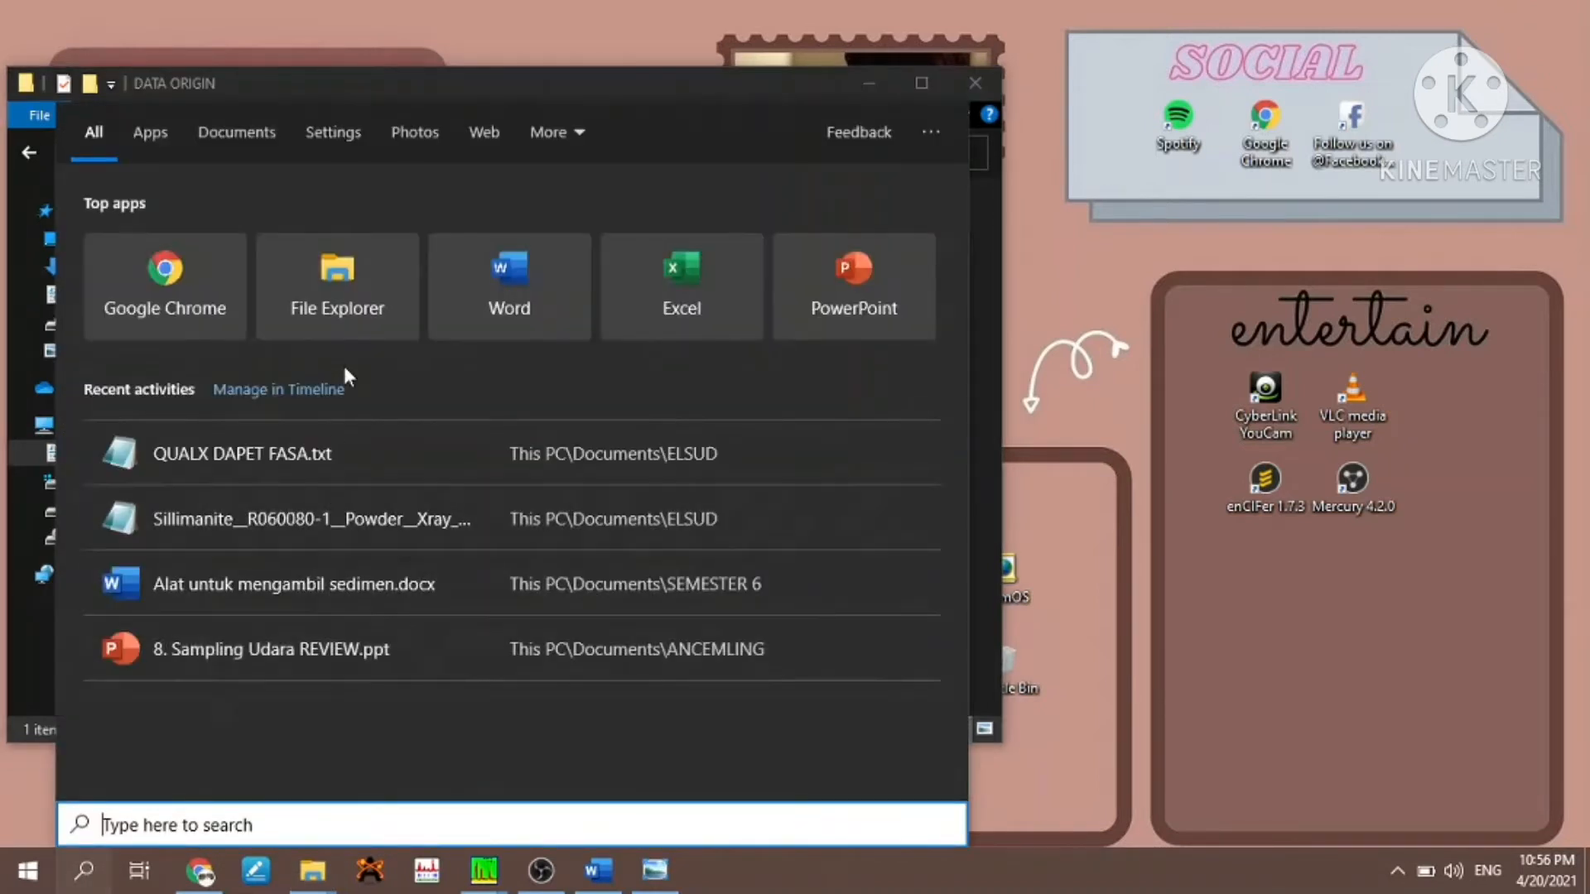
text(origin)
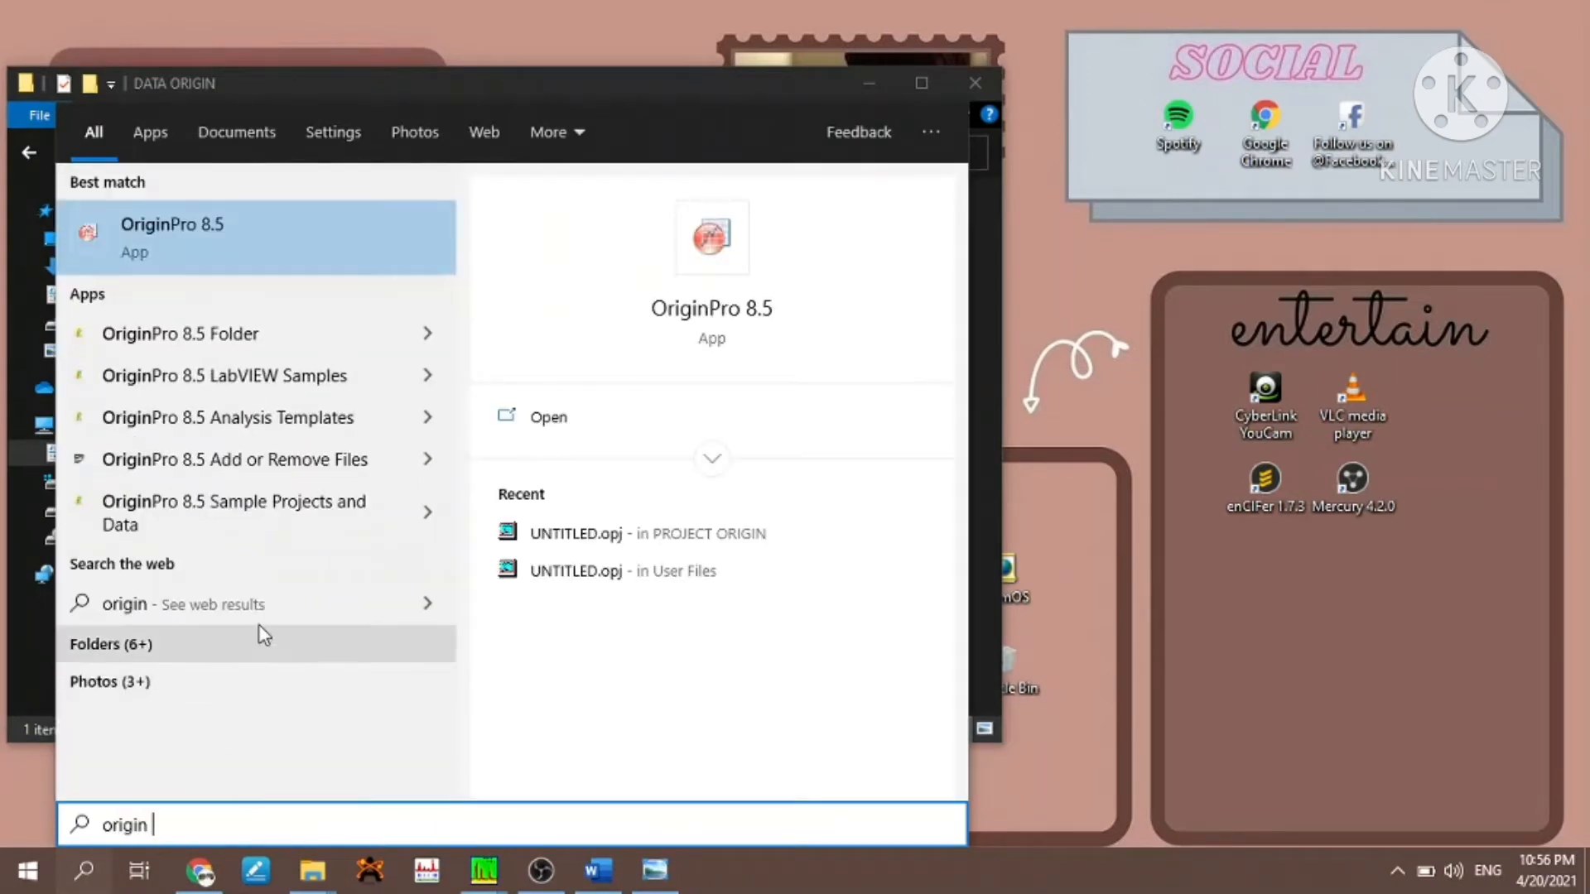
click(576, 434)
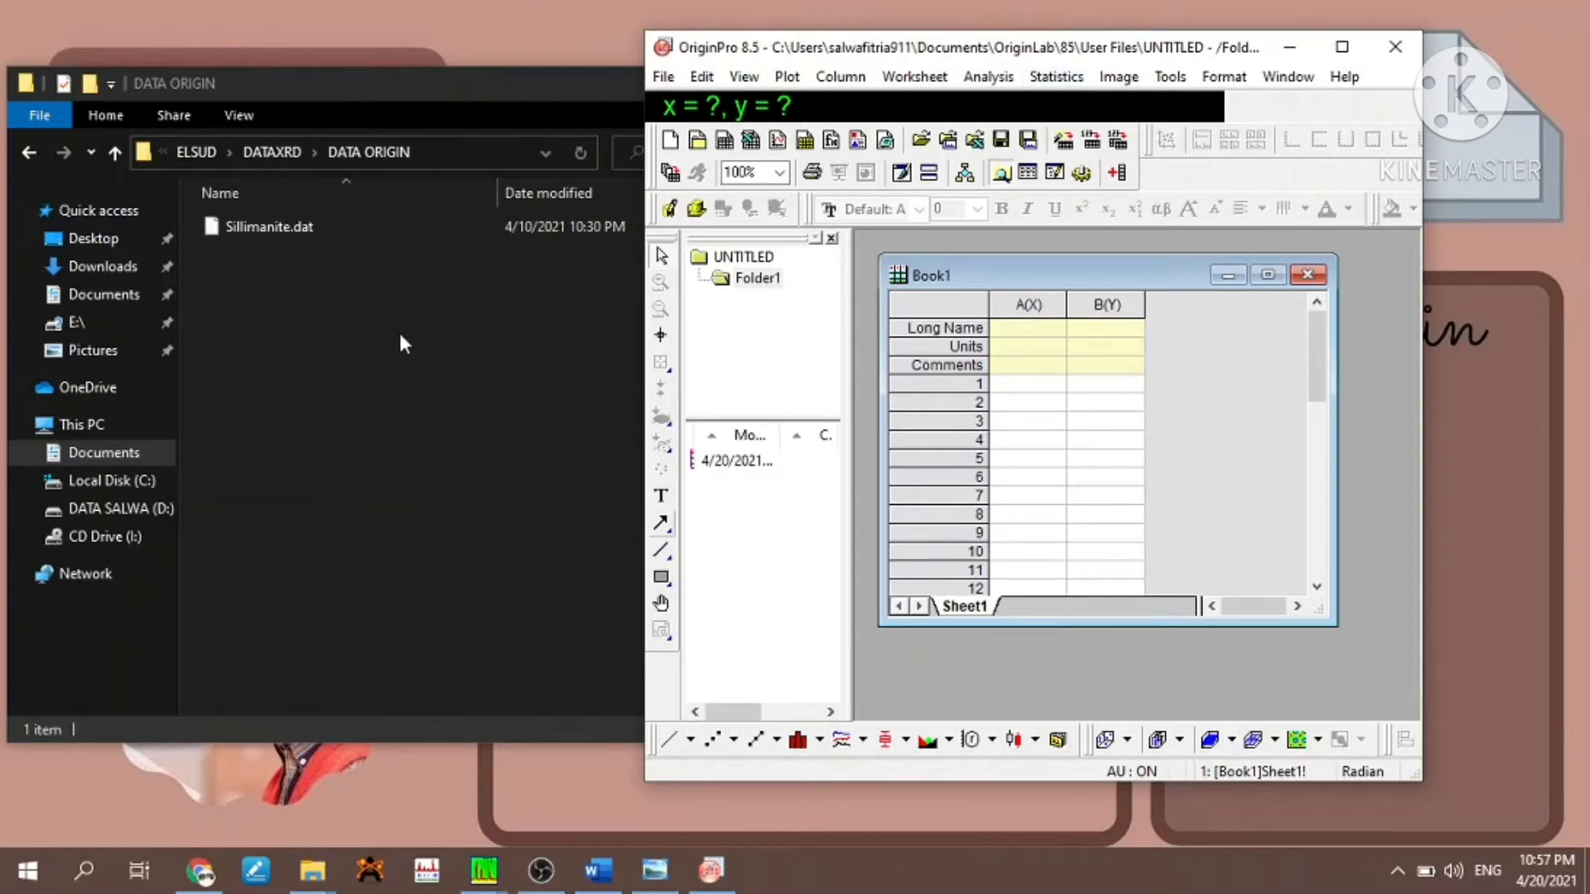
- Import Sillimanite.dat from the DATA ORIGIN folder into the Book1 worksheet and minimize the folder window
click(361, 274)
drag(353, 235, 936, 344)
drag(717, 226, 1124, 417)
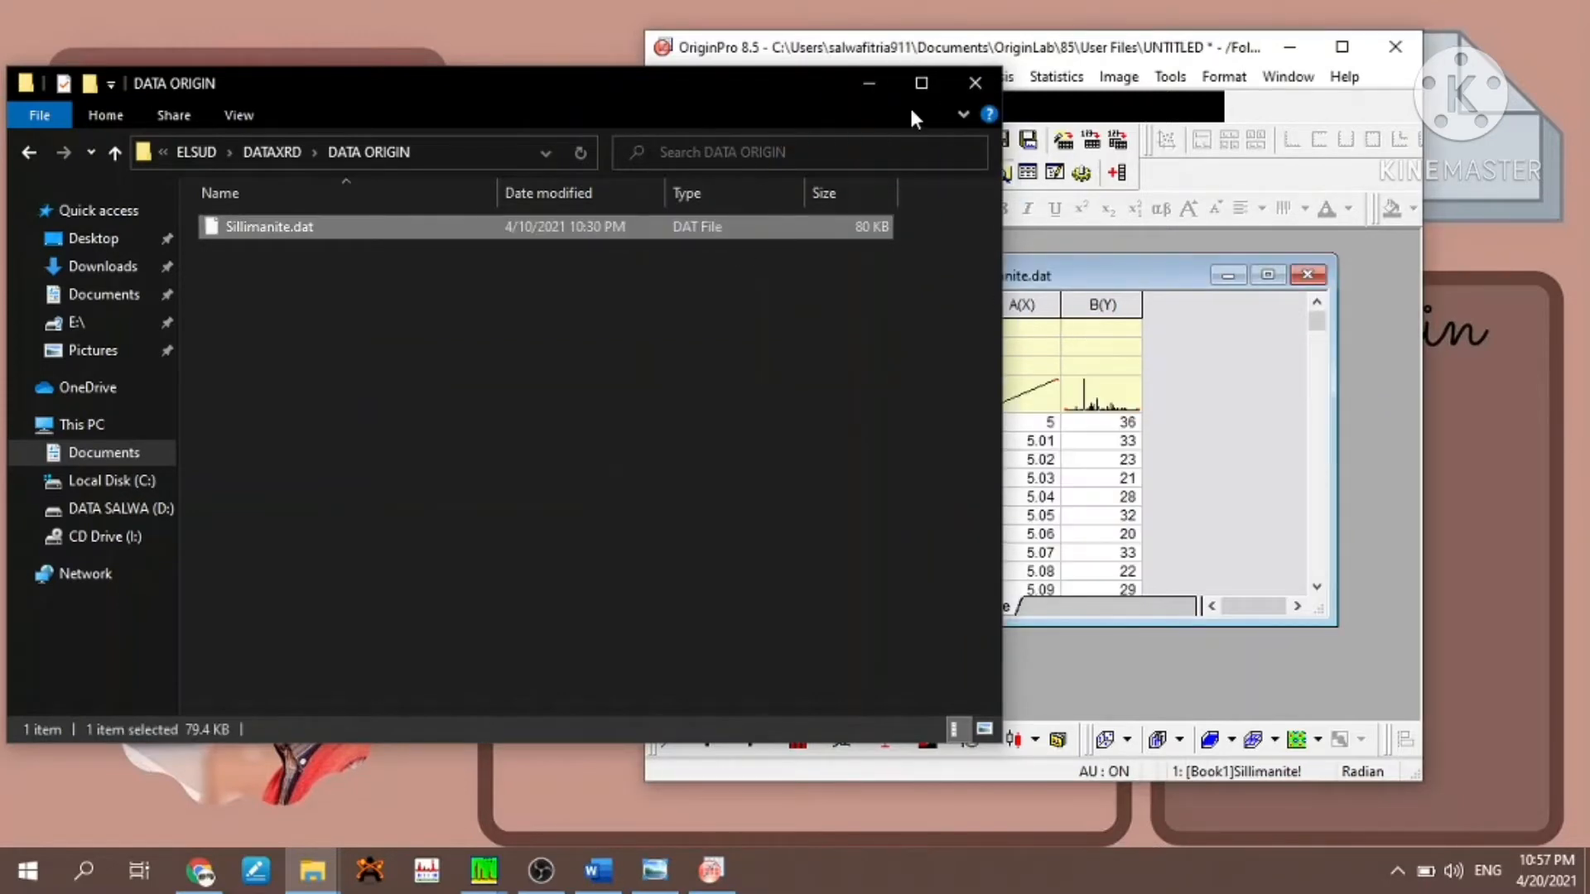
click(869, 84)
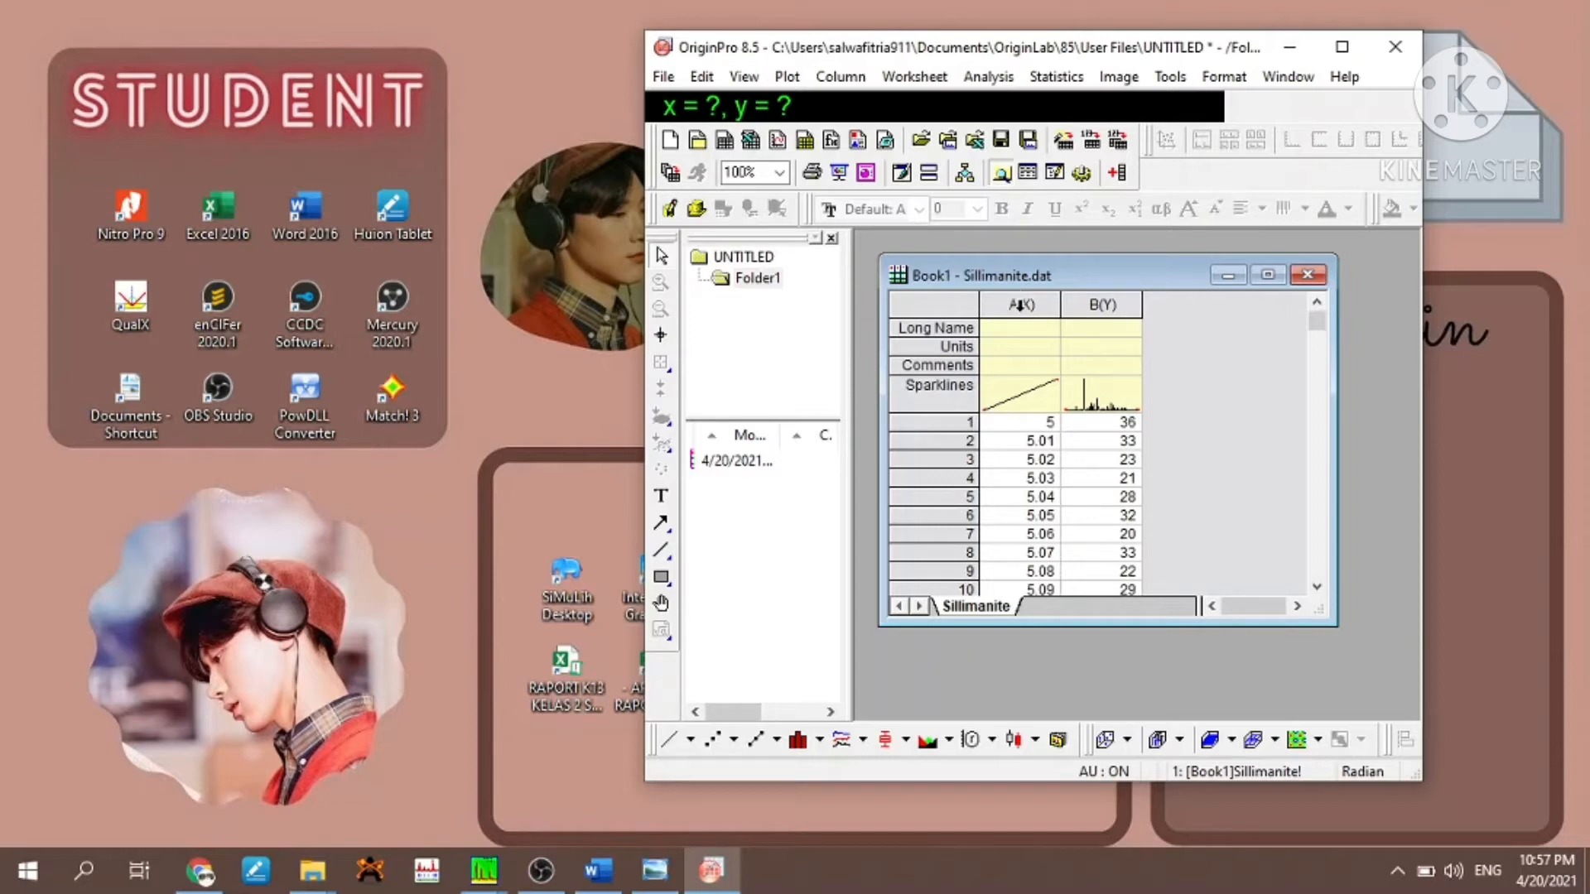
- Set worksheet column A as X and column B as Y
click(1020, 304)
right_click(1022, 304)
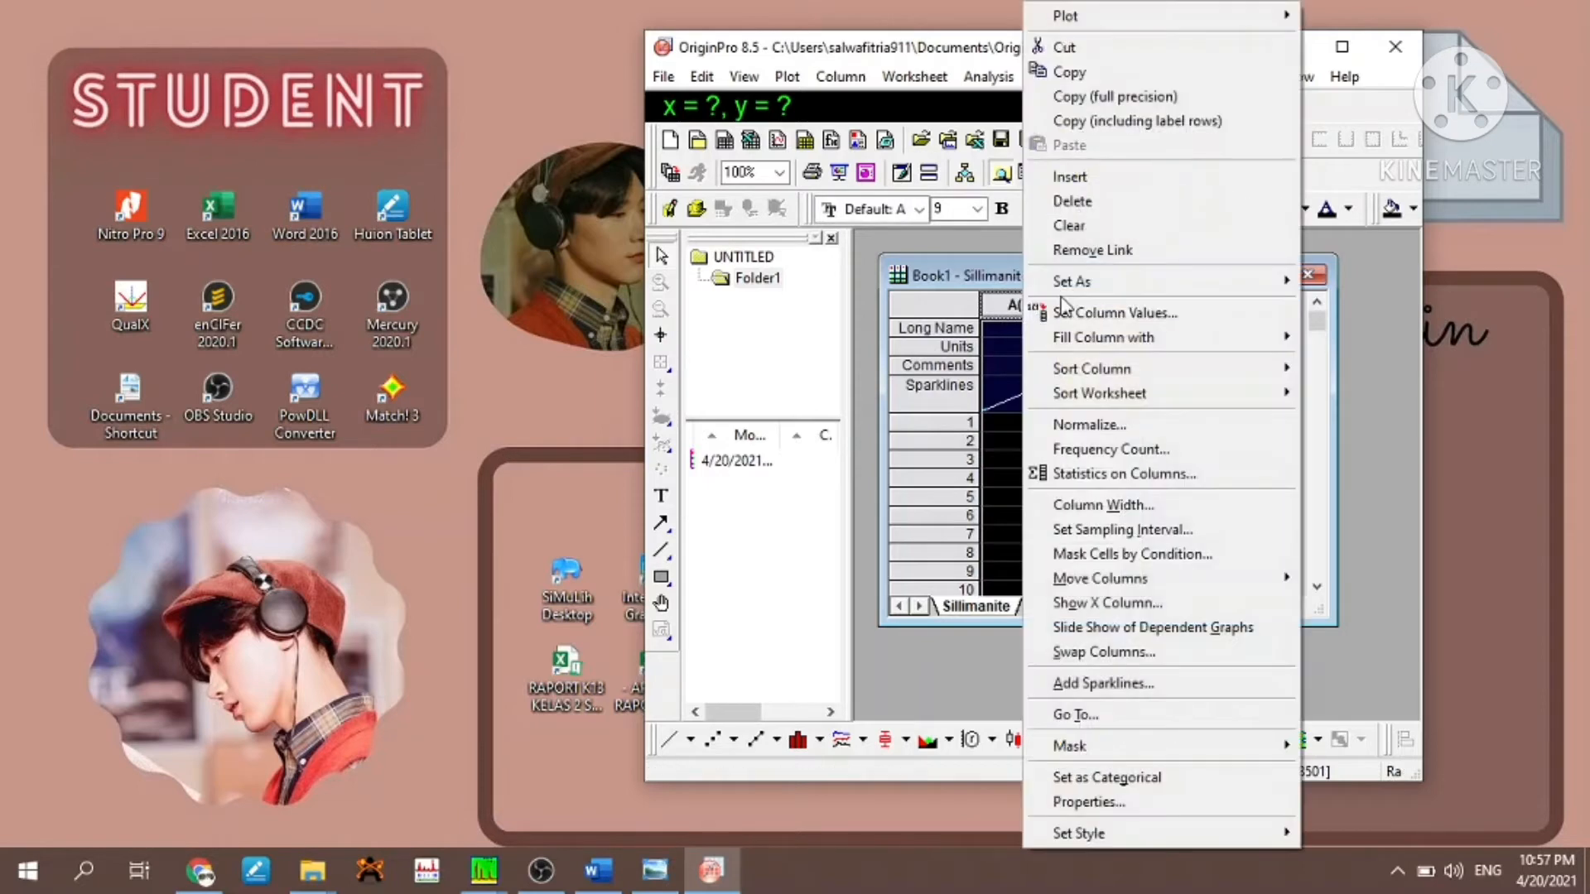
mouse_move(1077, 287)
click(1318, 283)
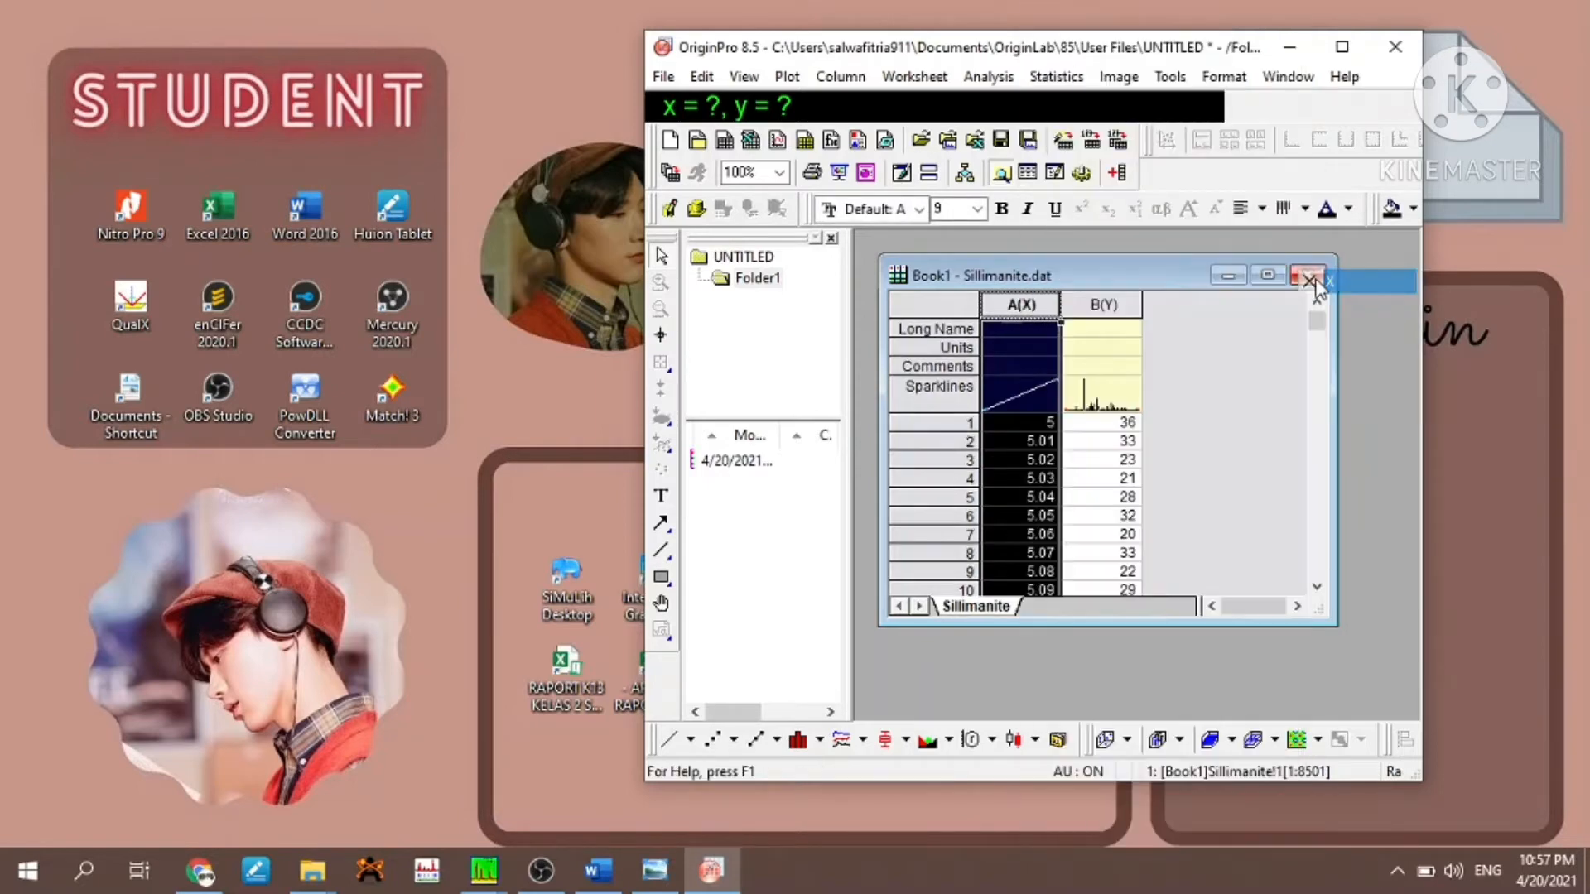
click(1094, 311)
right_click(1092, 311)
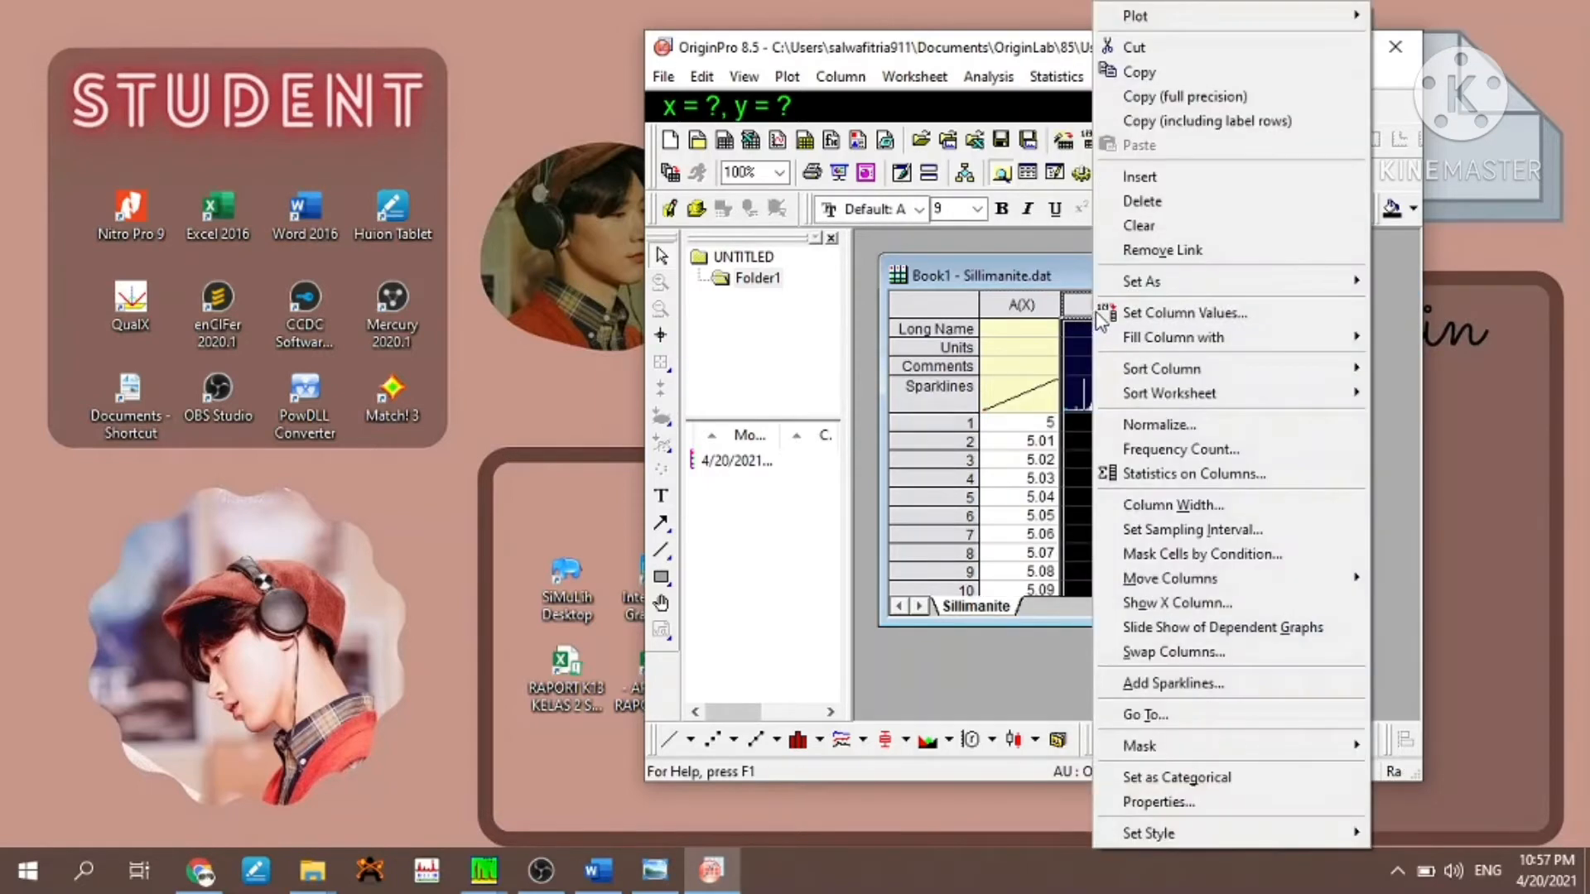
mouse_move(1142, 281)
click(1387, 306)
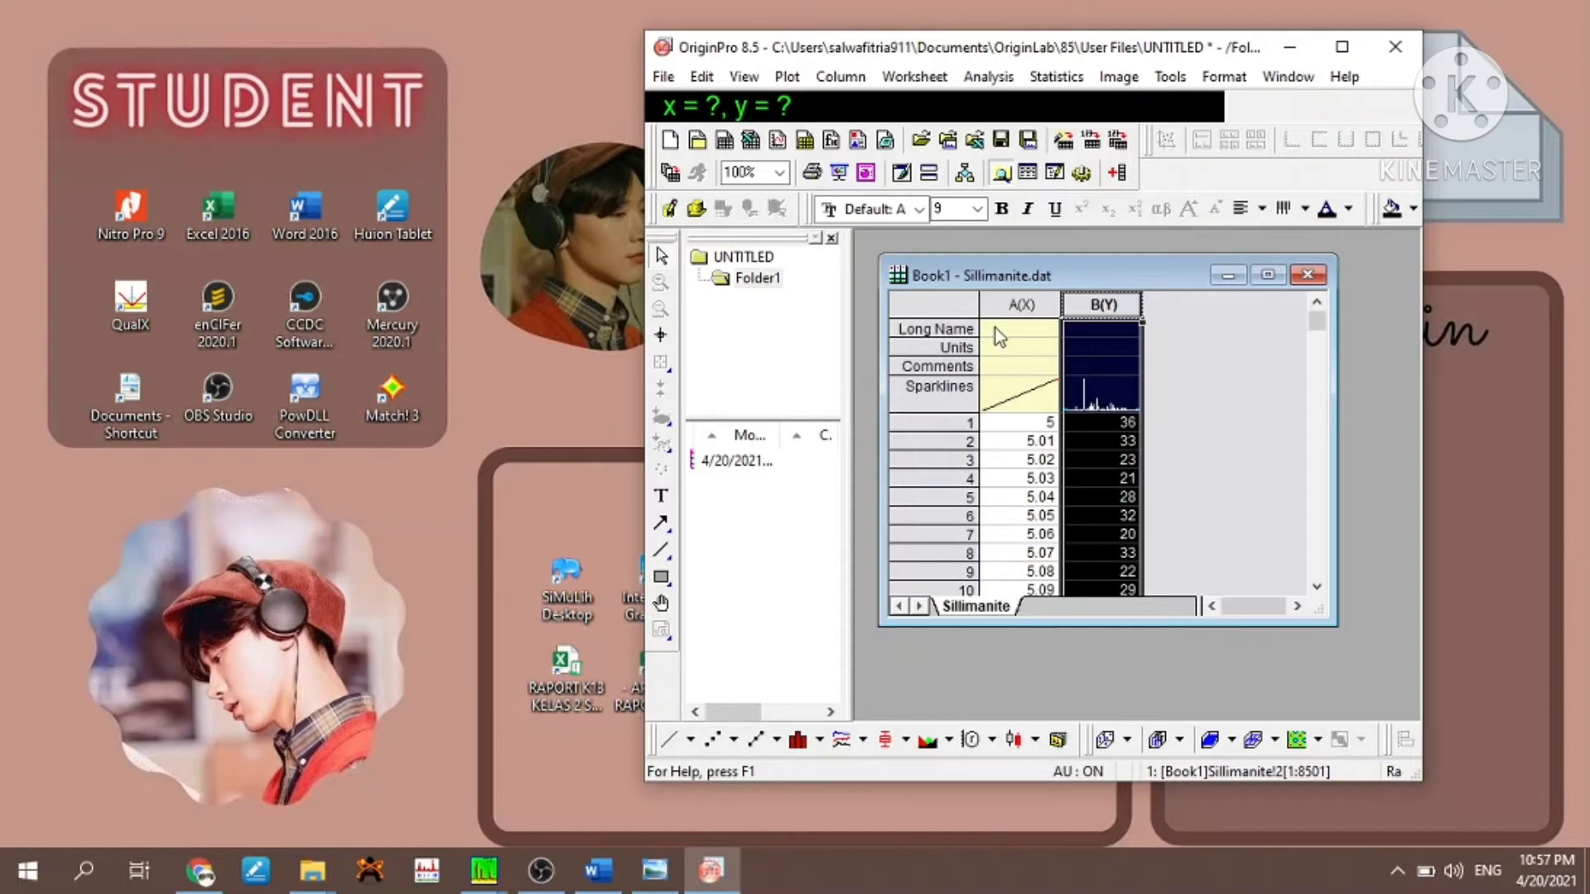
- Plot the entire Sillimanite worksheet as a Stack Lines by Y Offsets graph and reposition the graph and program windows
click(1245, 333)
key(ctrl+a)
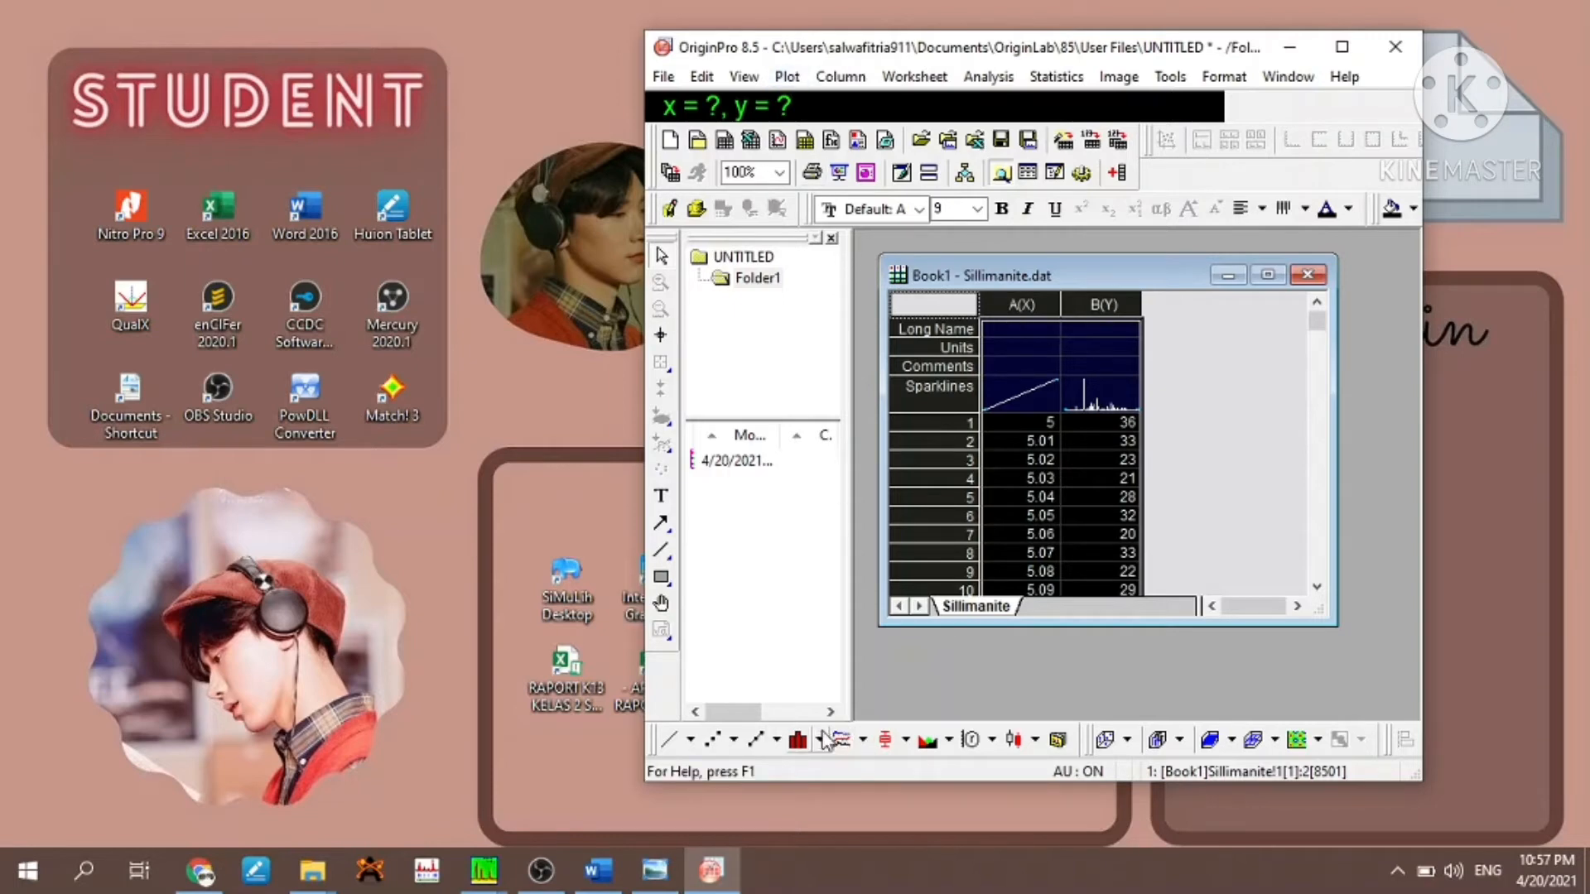
click(863, 741)
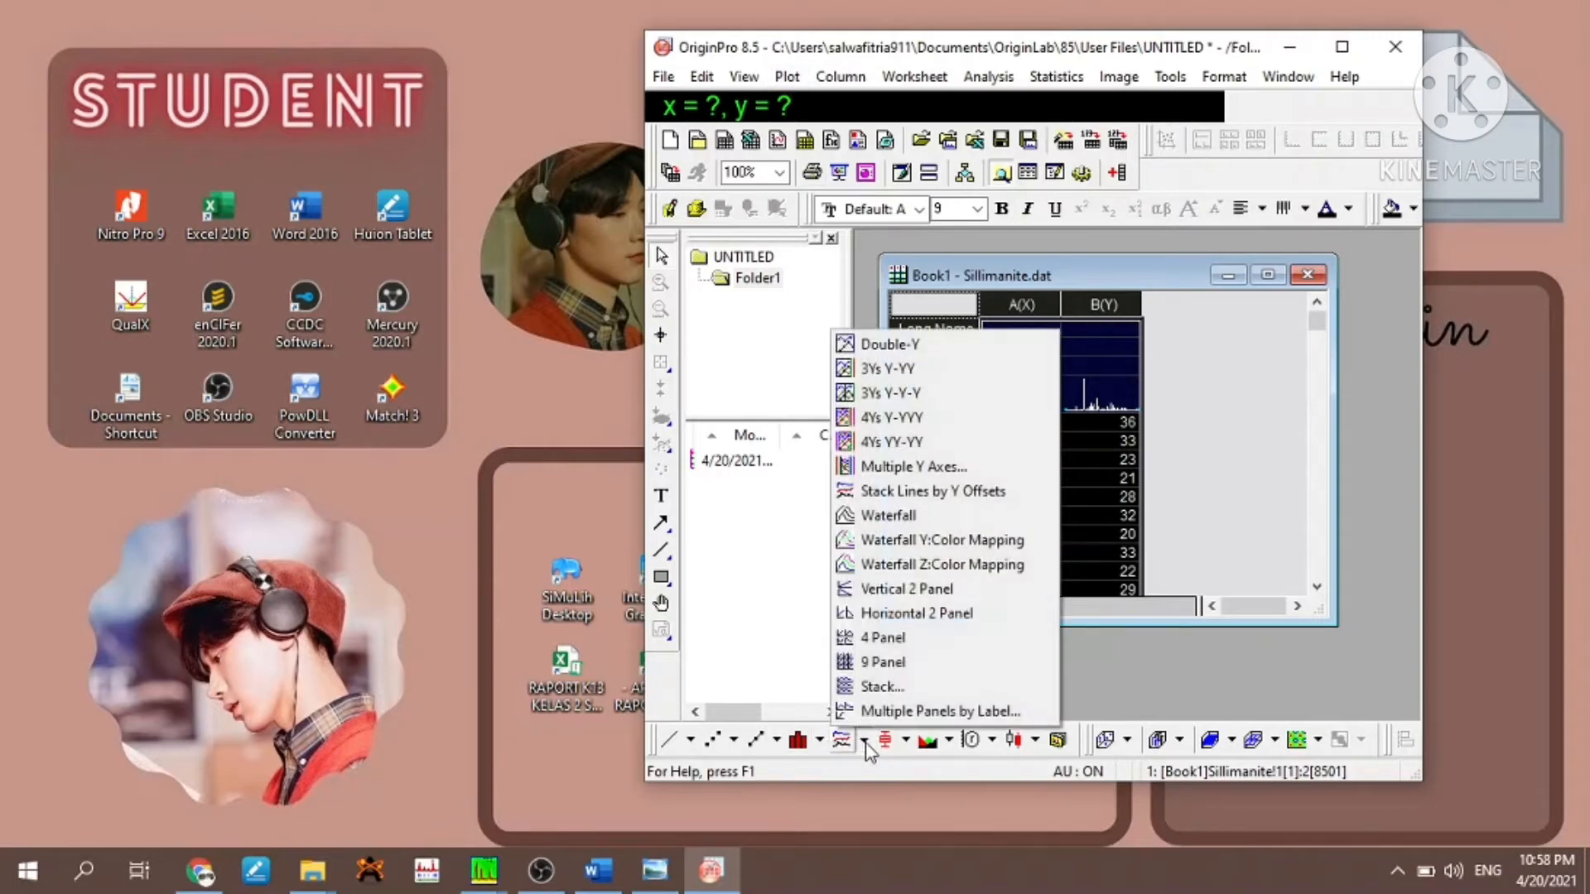
click(855, 493)
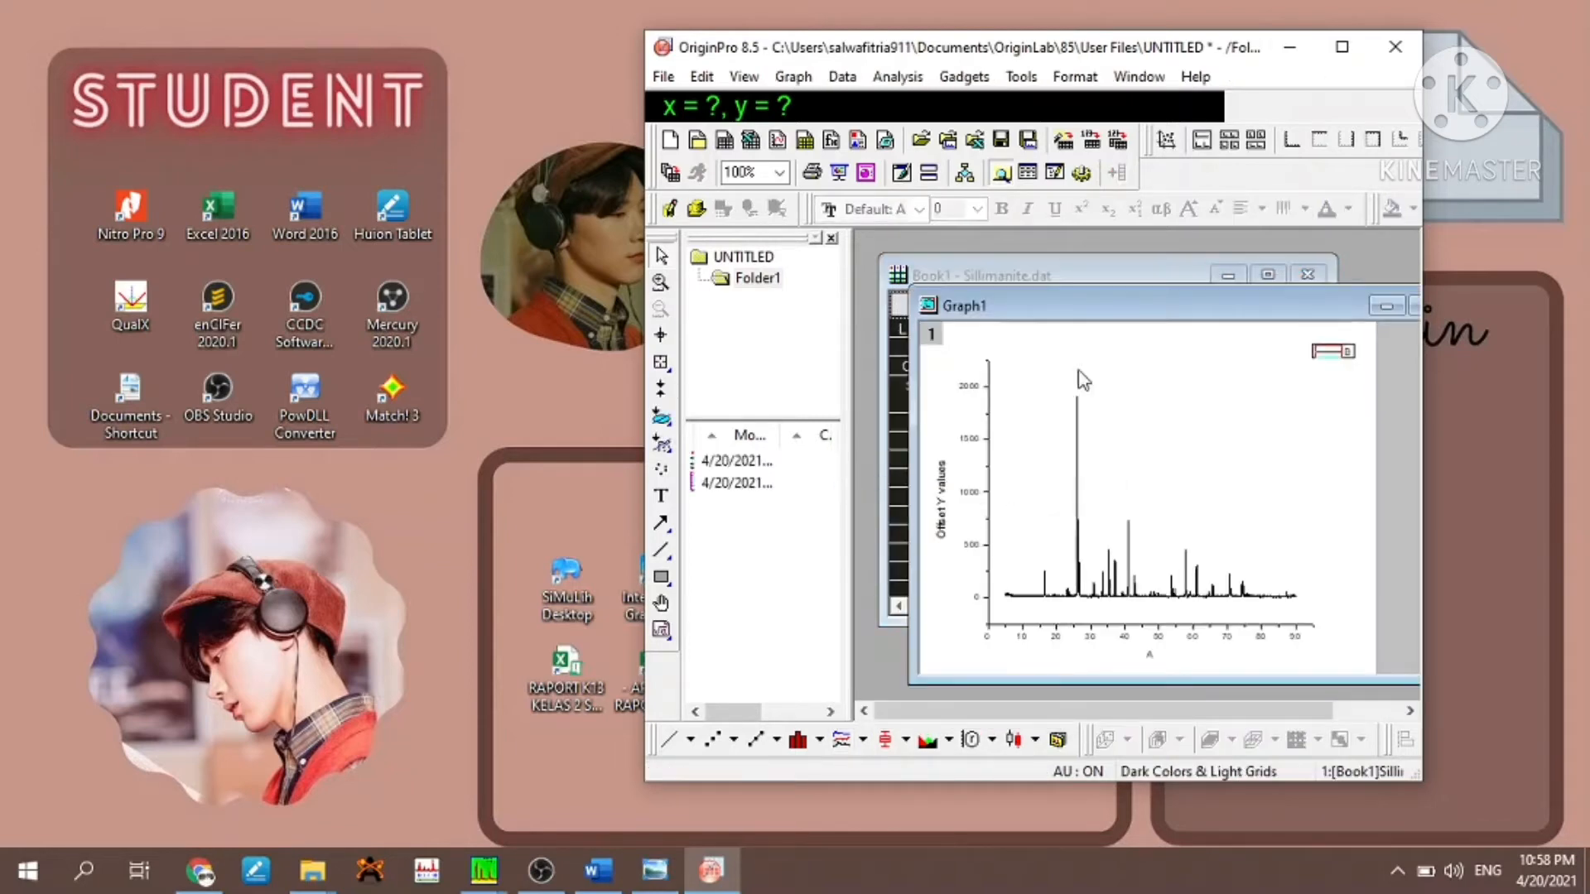
drag(1120, 298, 1073, 260)
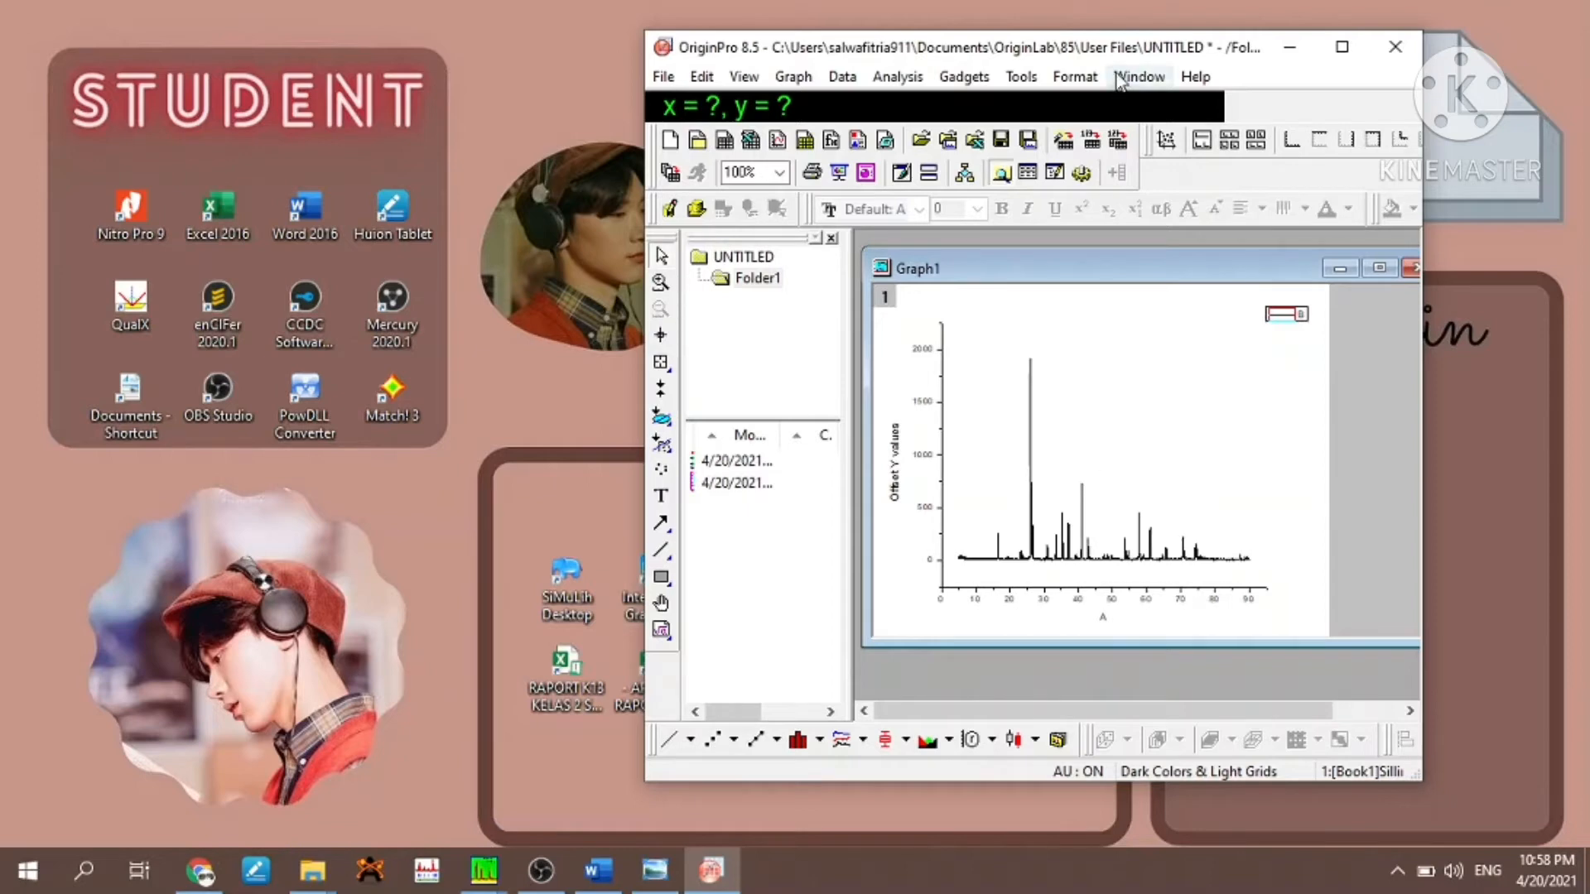
drag(1087, 57, 975, 51)
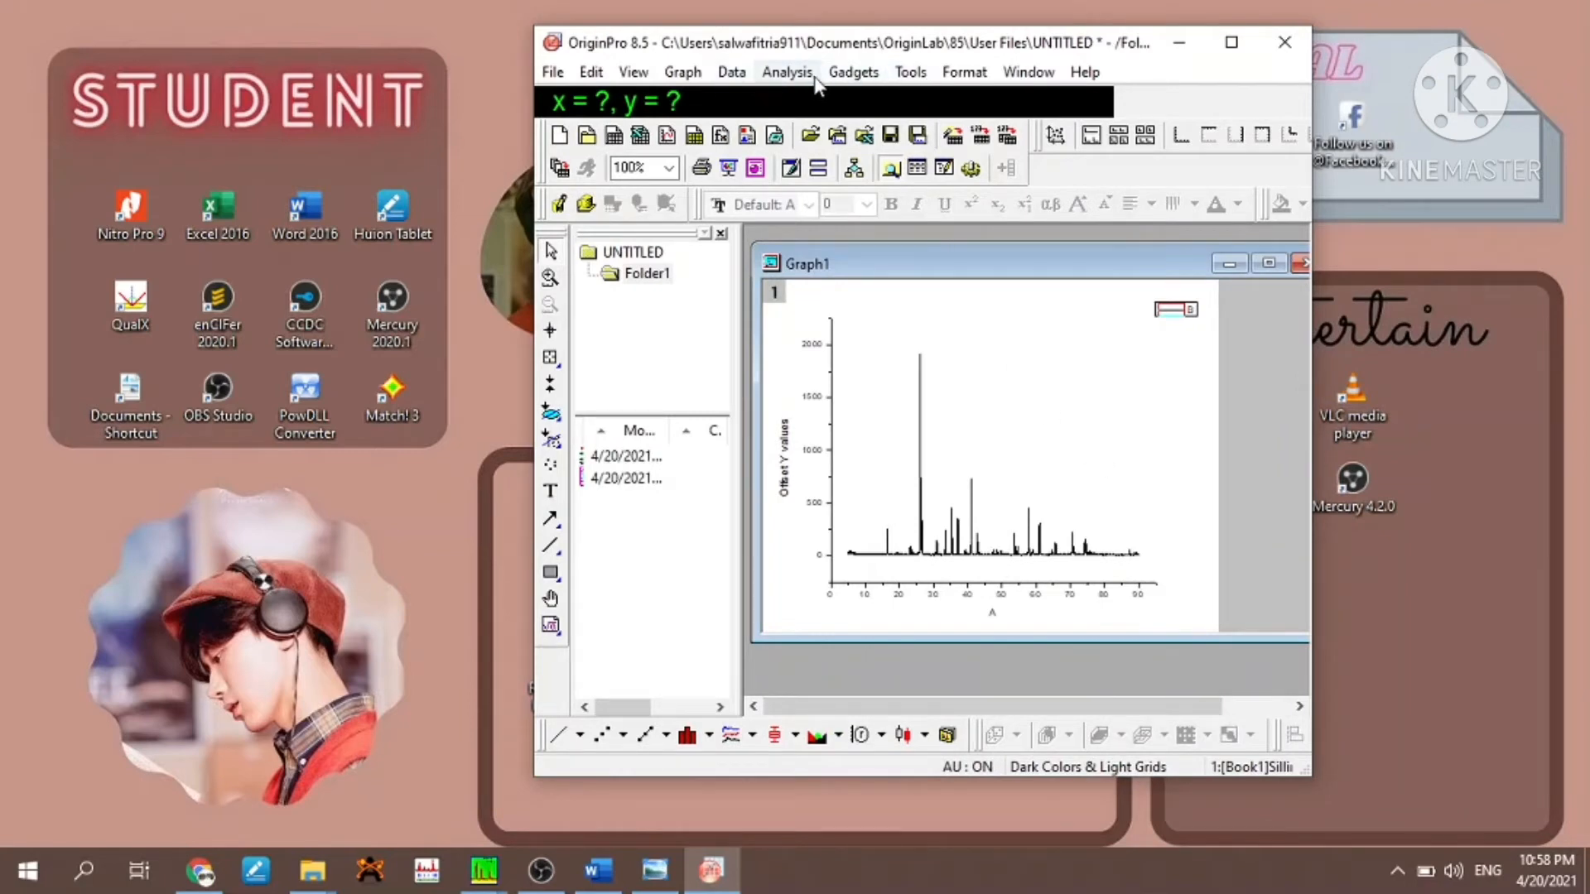
- Start the Smooth signal processing on the graph with auto preview on and the output set to the input XY data
click(789, 75)
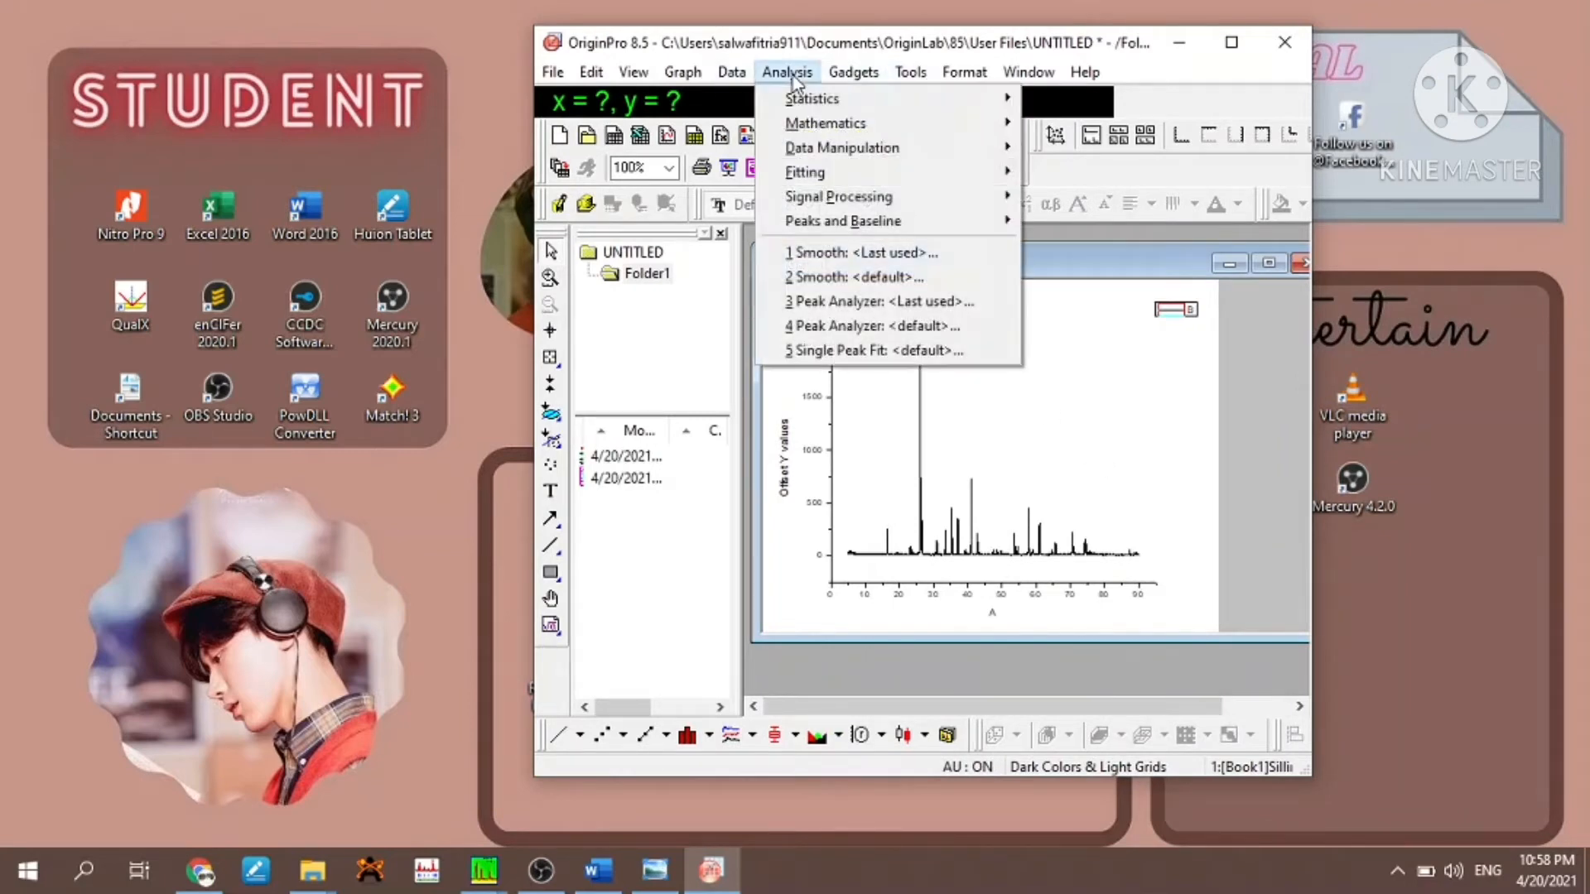
mouse_move(824, 197)
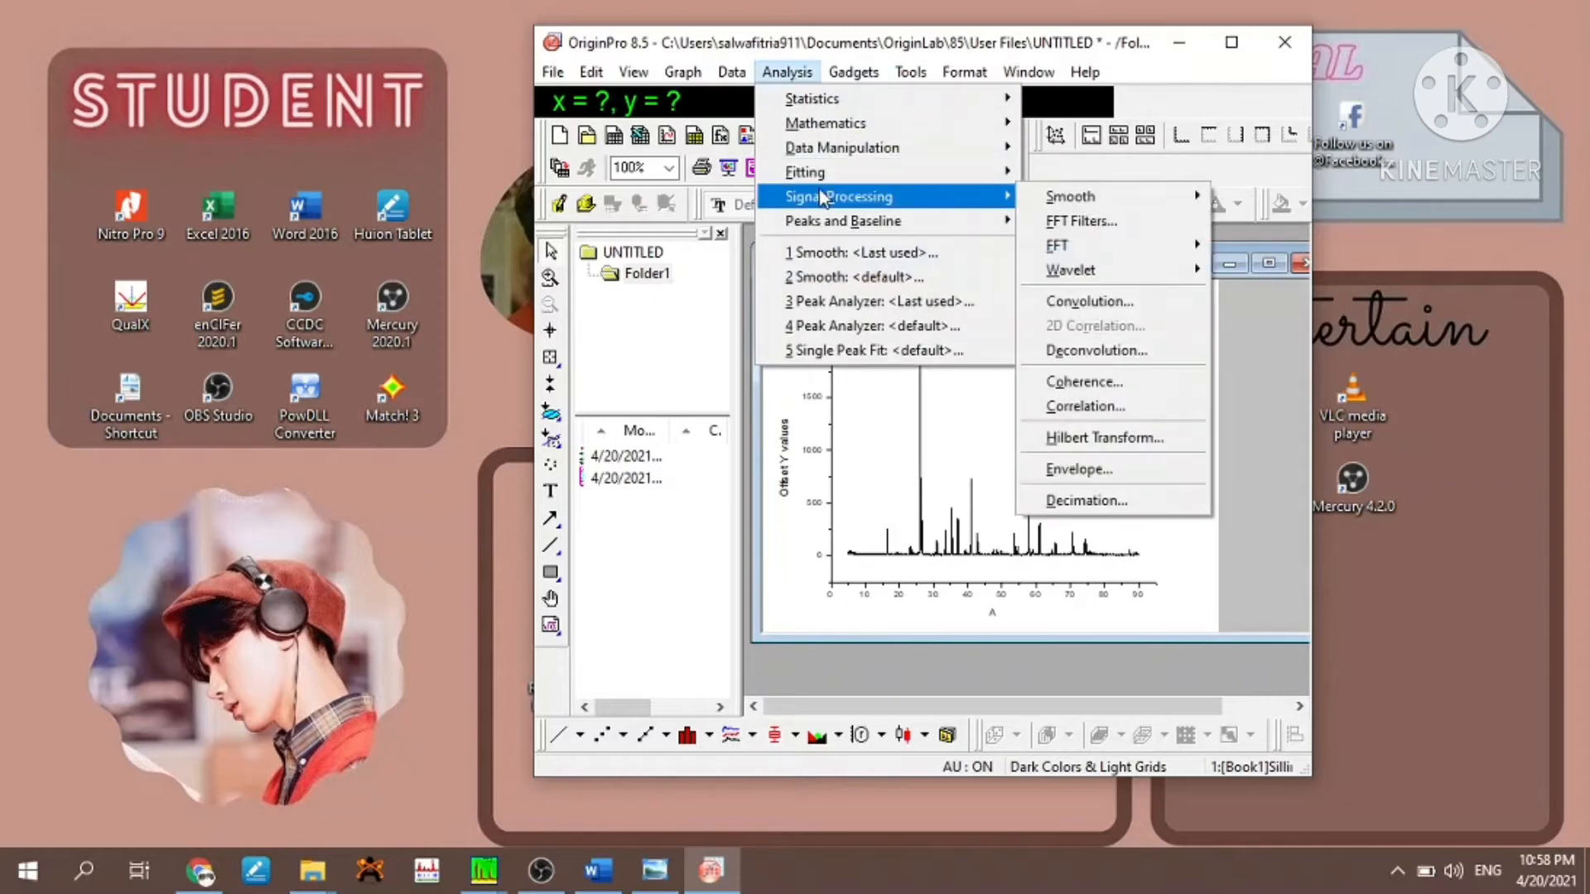
mouse_move(1072, 199)
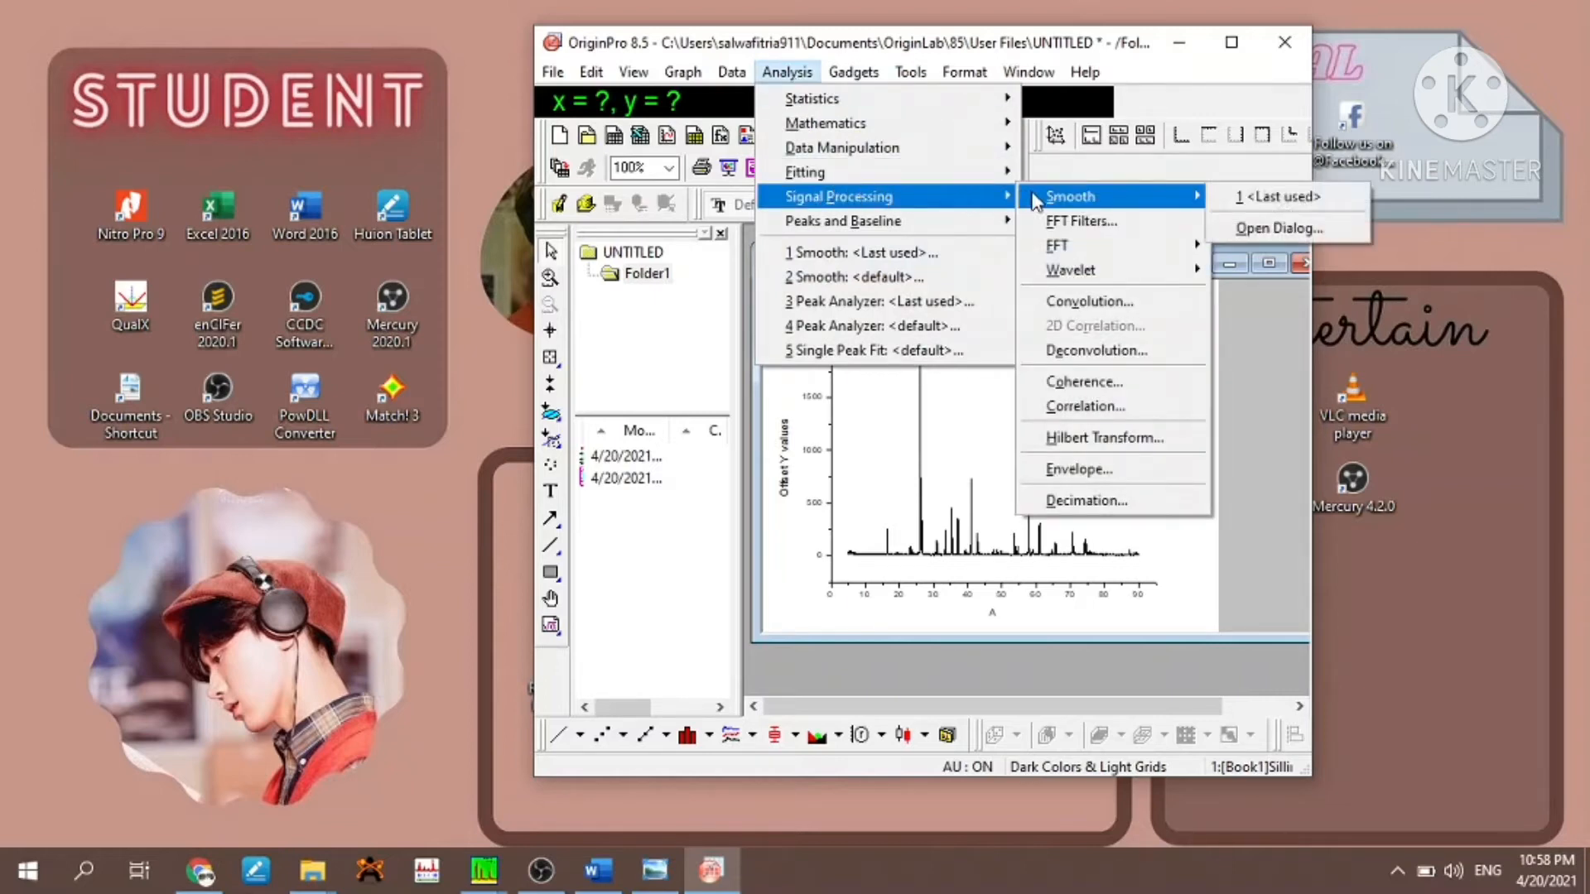
click(1226, 228)
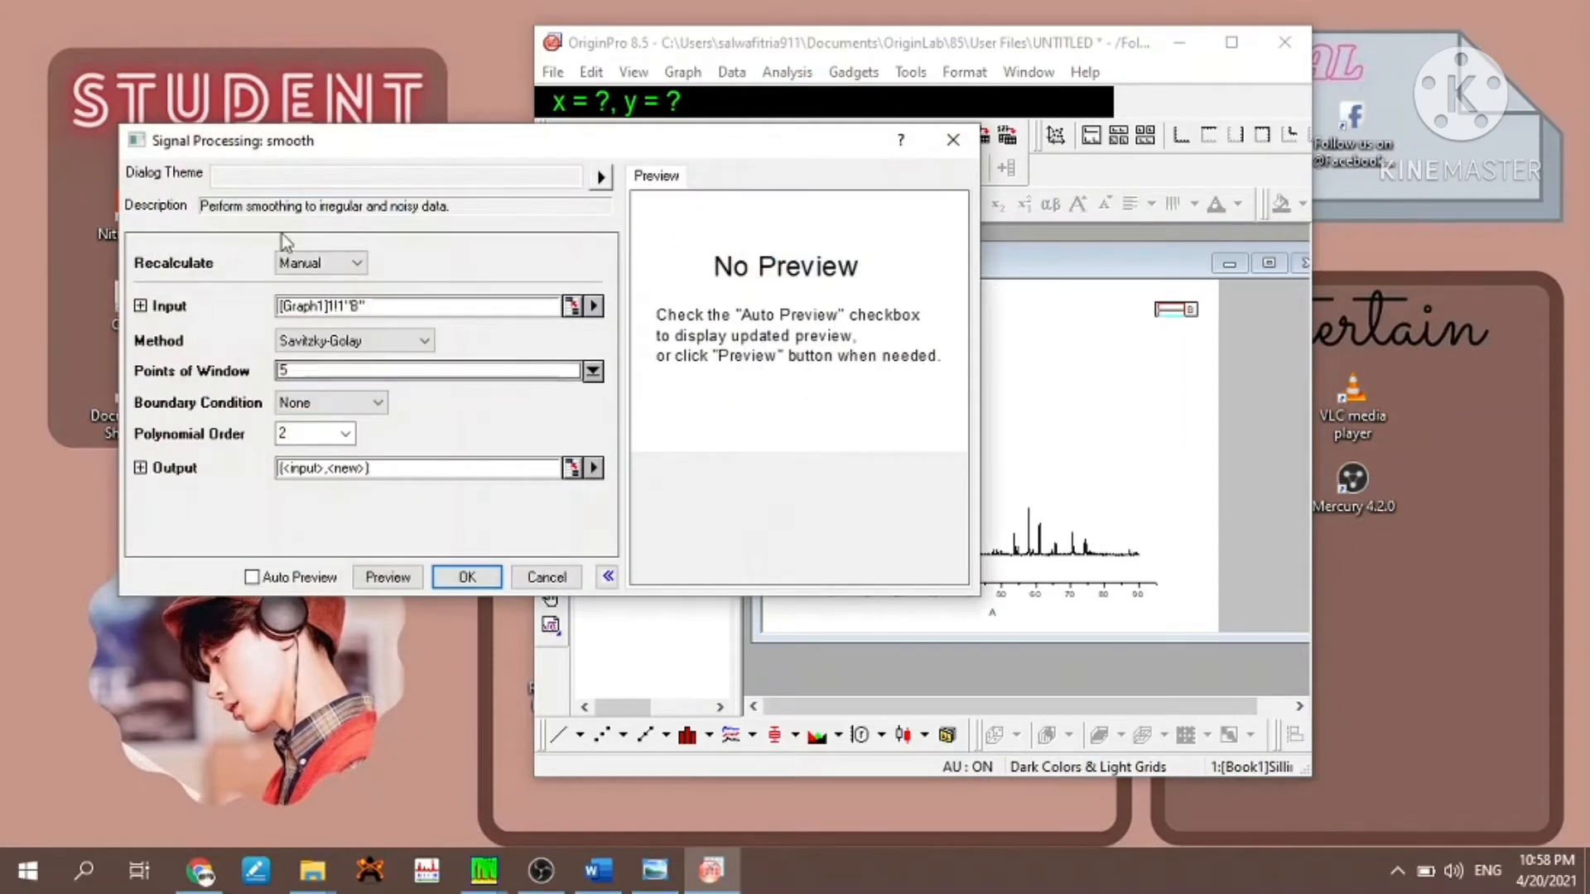
click(252, 577)
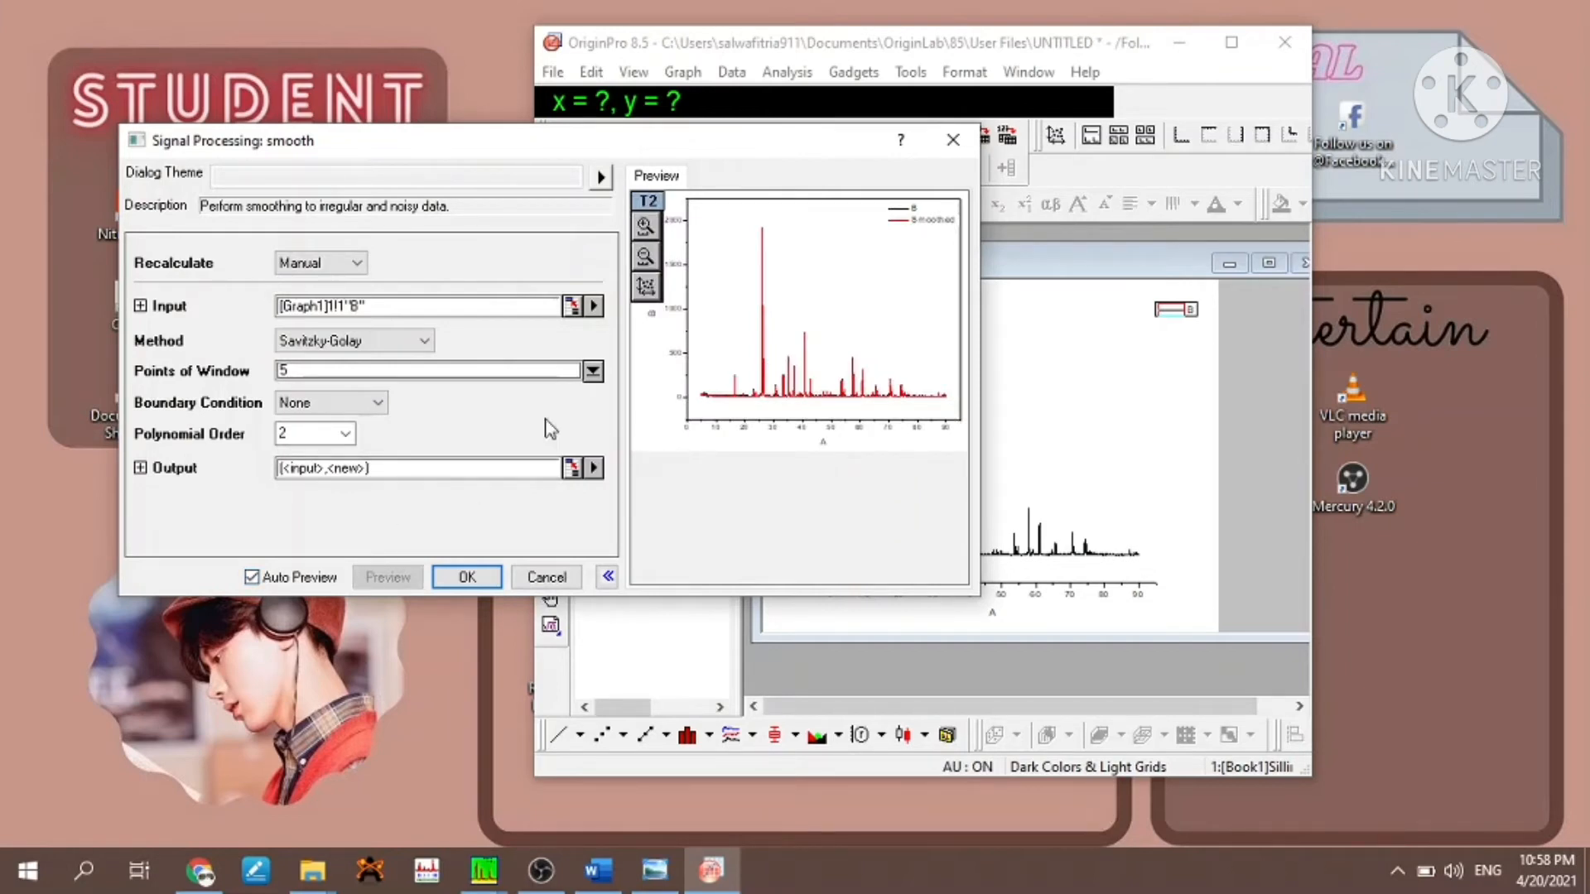
click(593, 469)
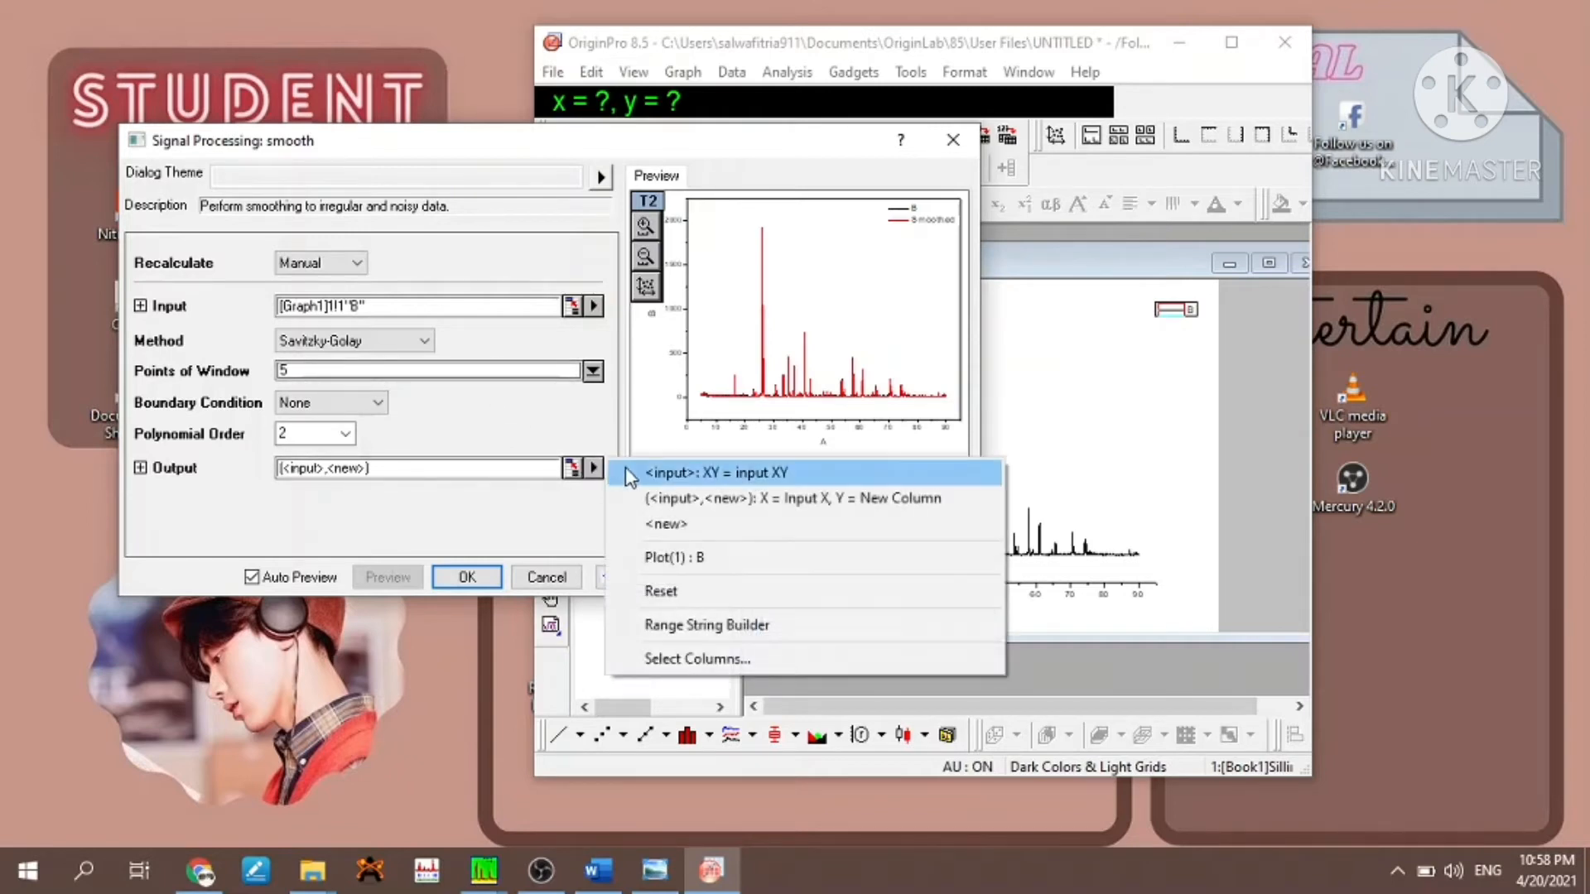
click(628, 475)
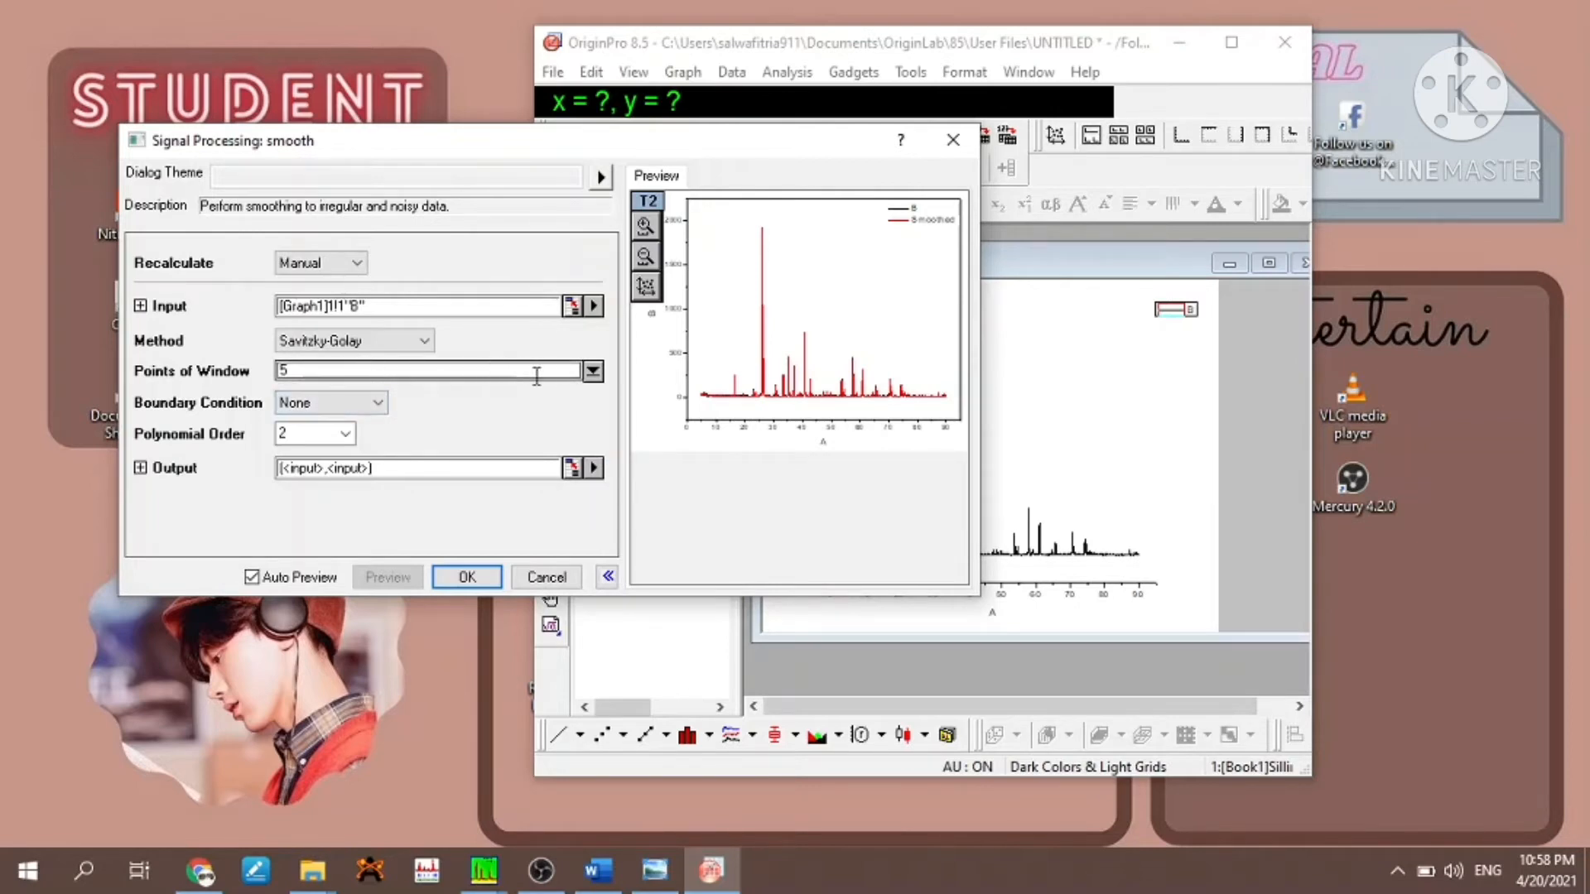
- Smooth the curve with 25 points of window and polynomial order 5, and close the script window
click(593, 371)
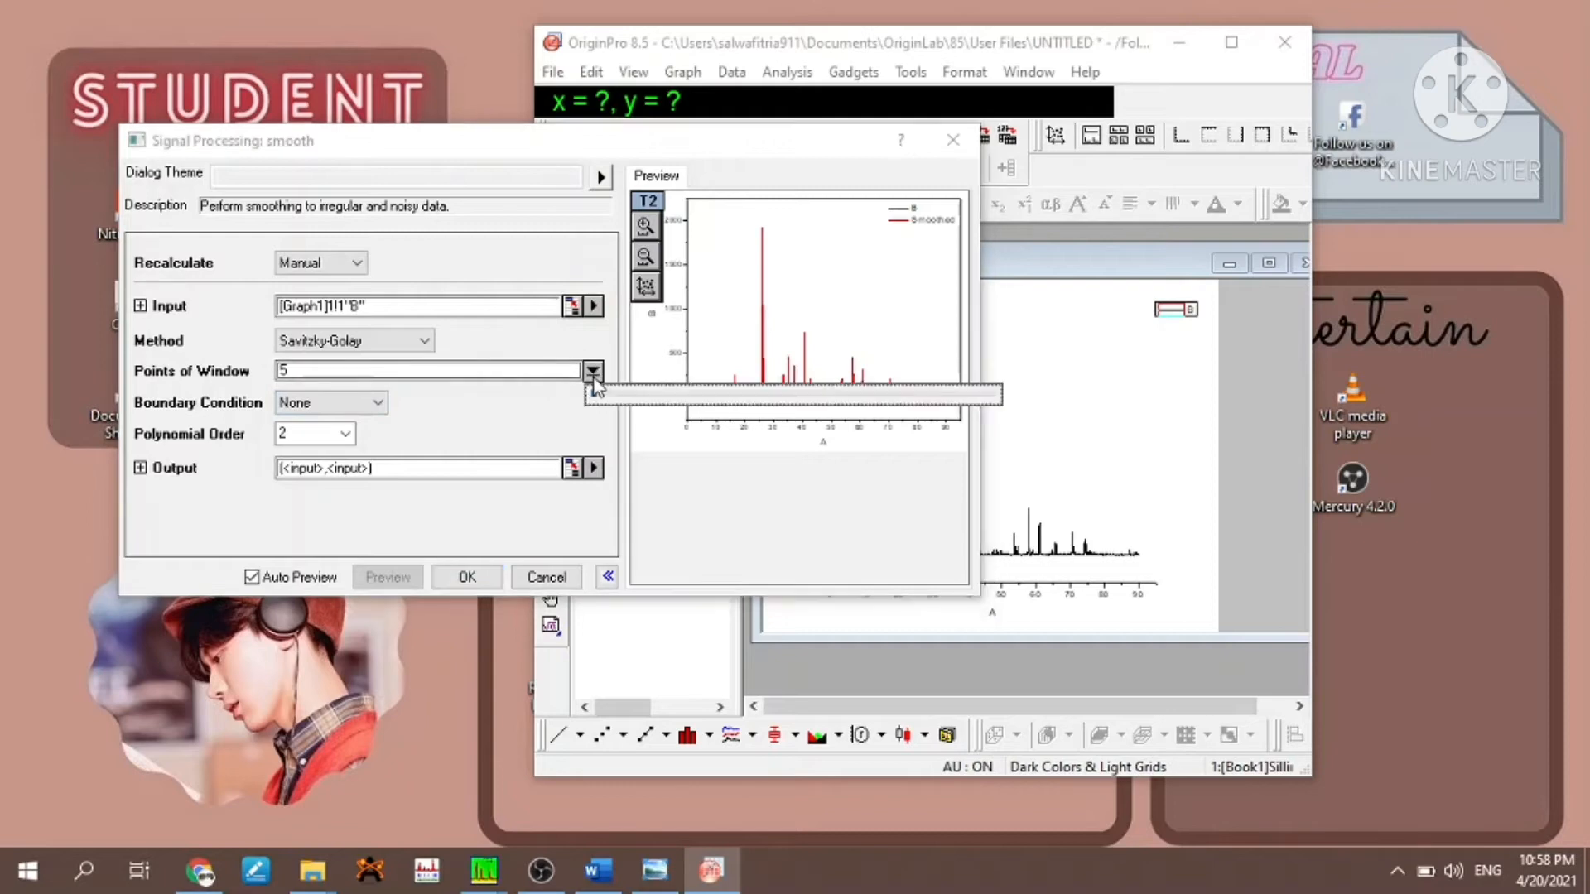
click(523, 371)
key(BackSpace)
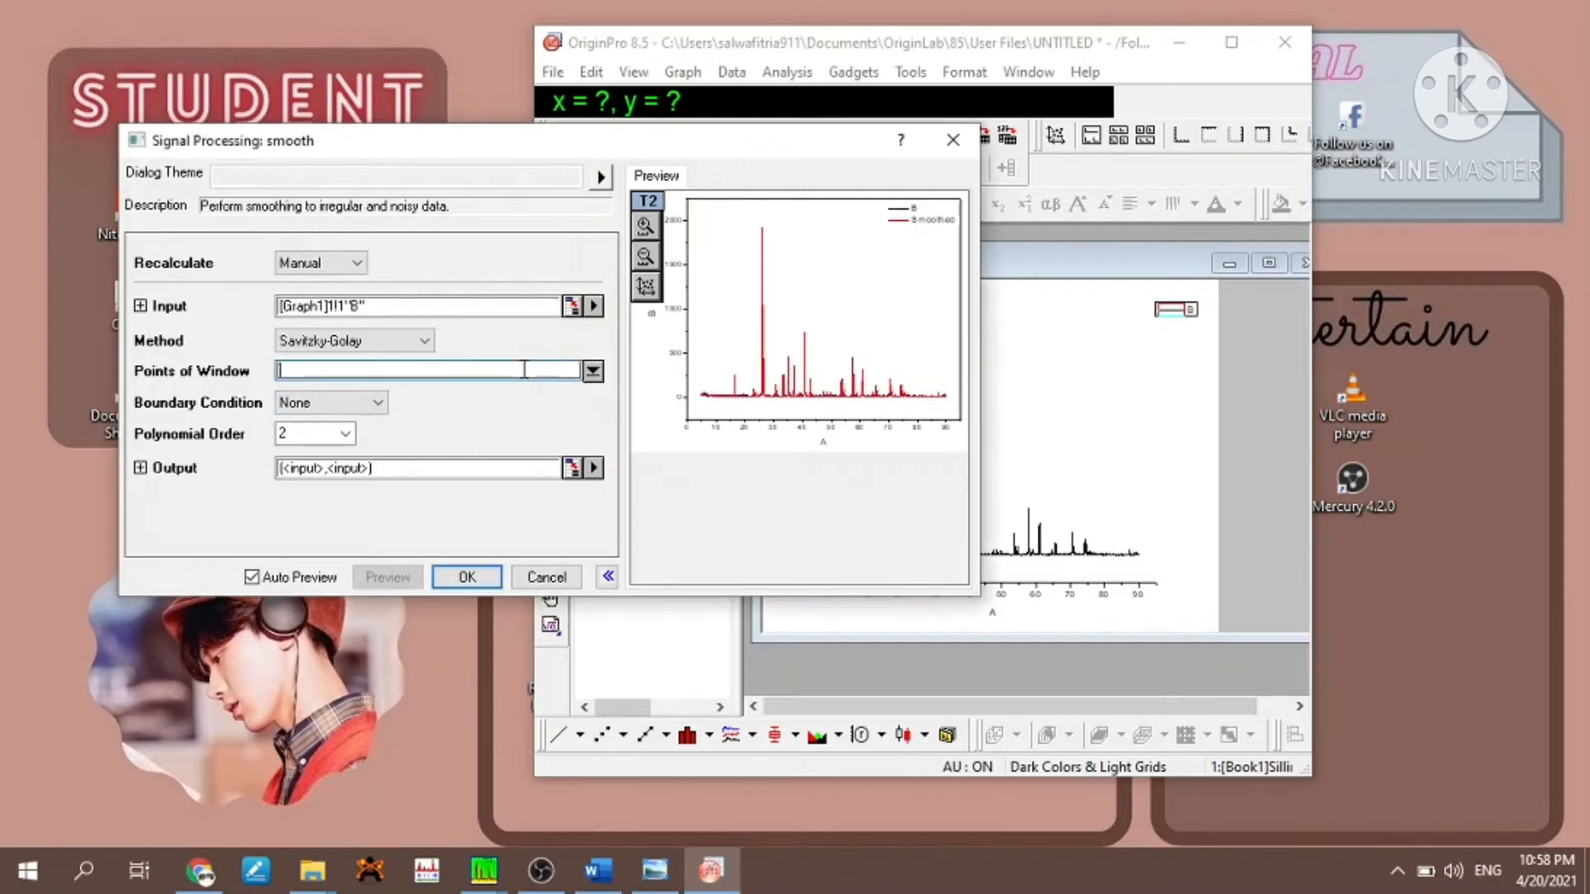
text(25)
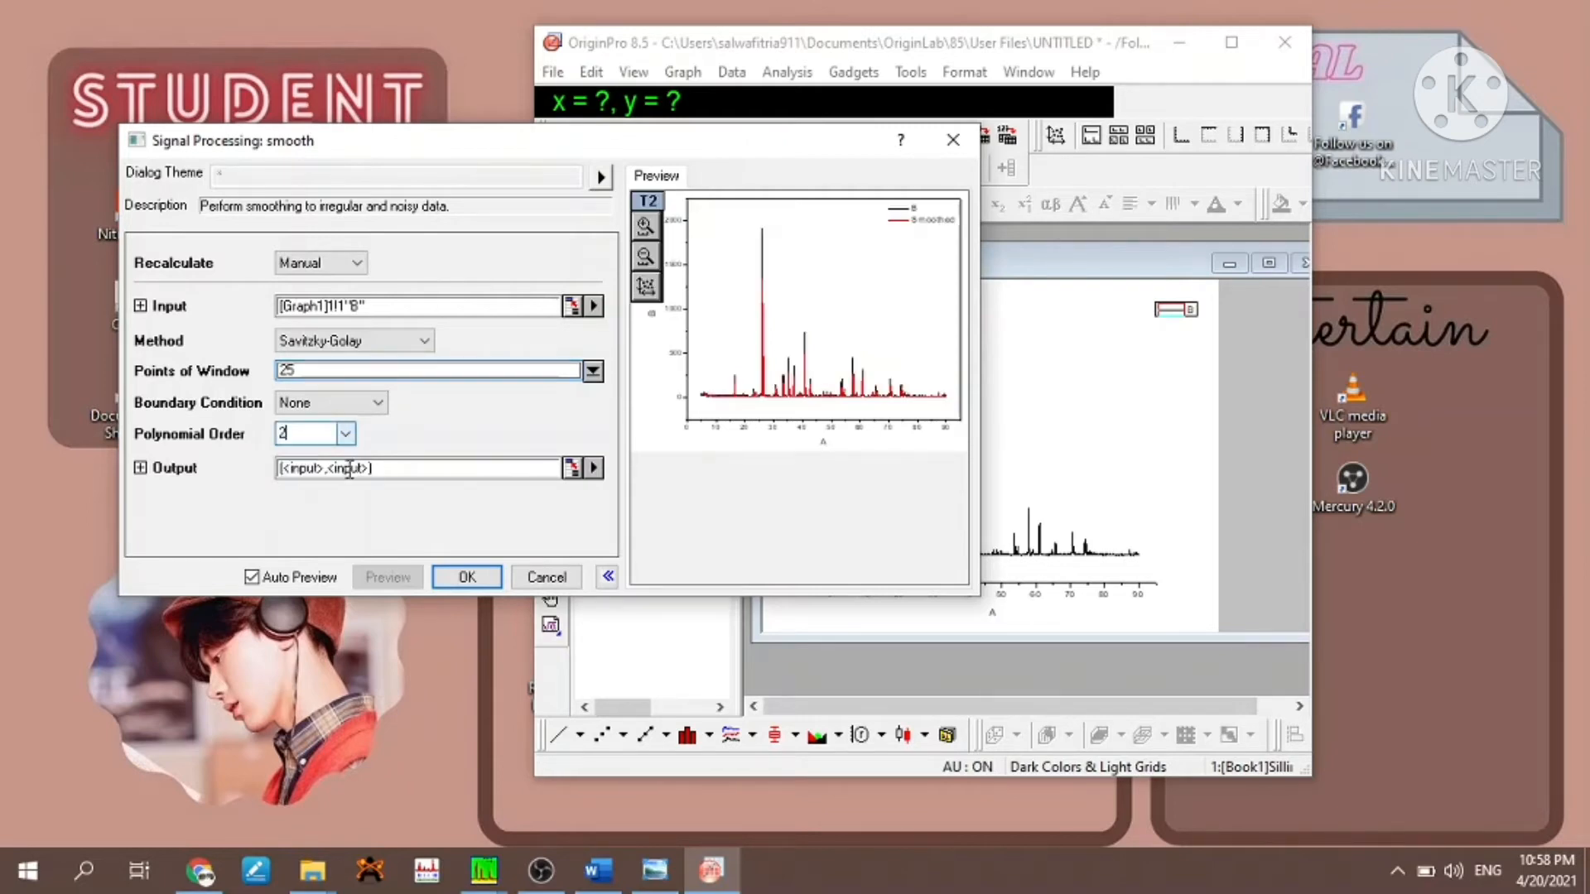
click(351, 437)
click(319, 515)
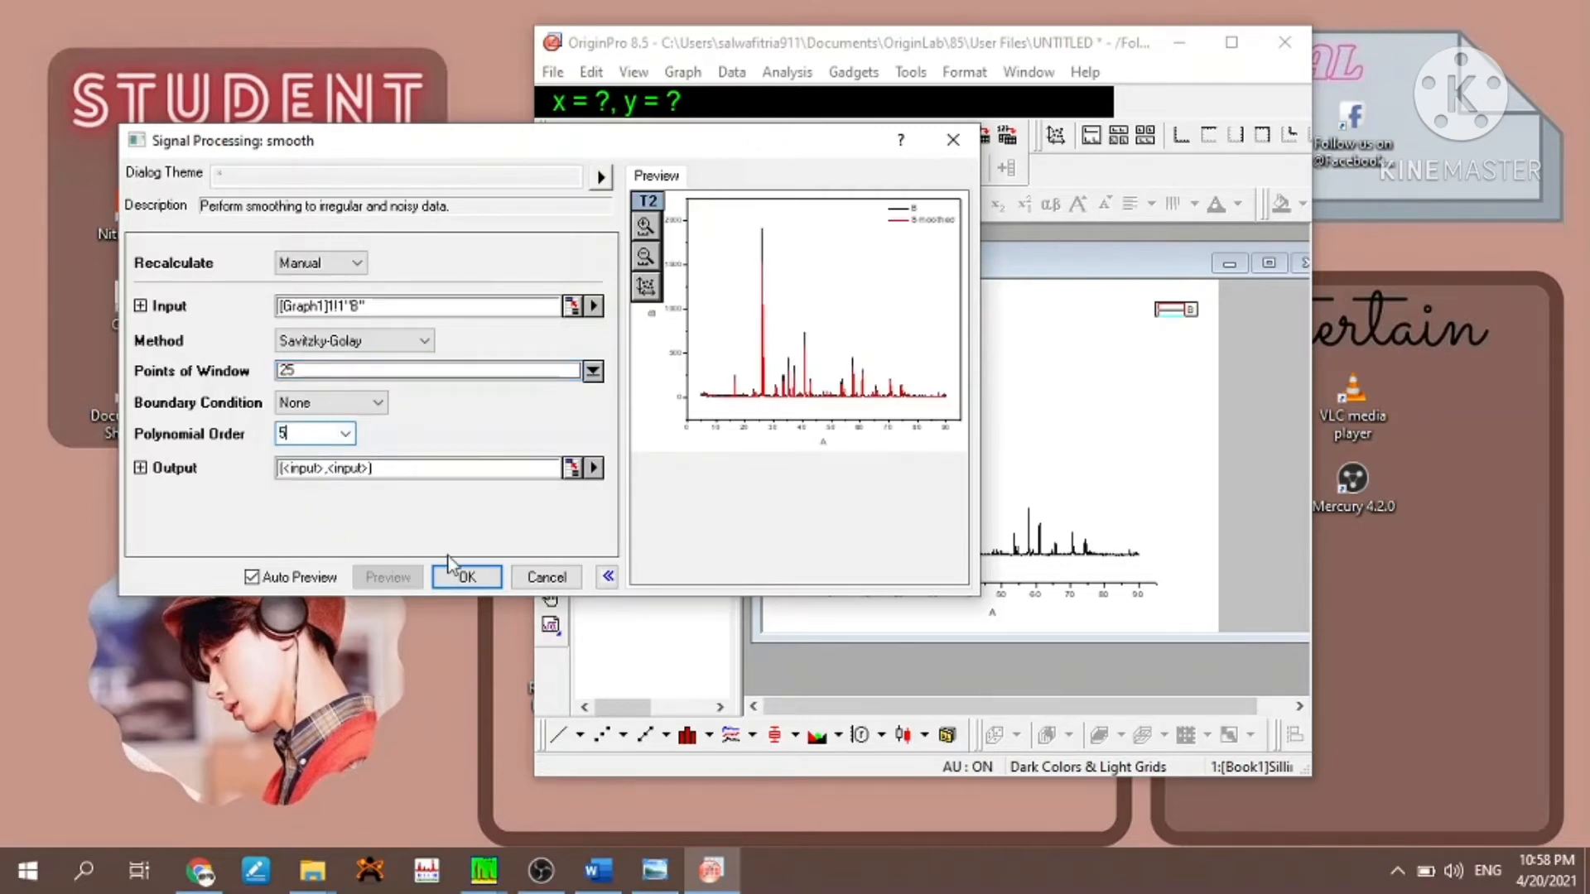
click(465, 577)
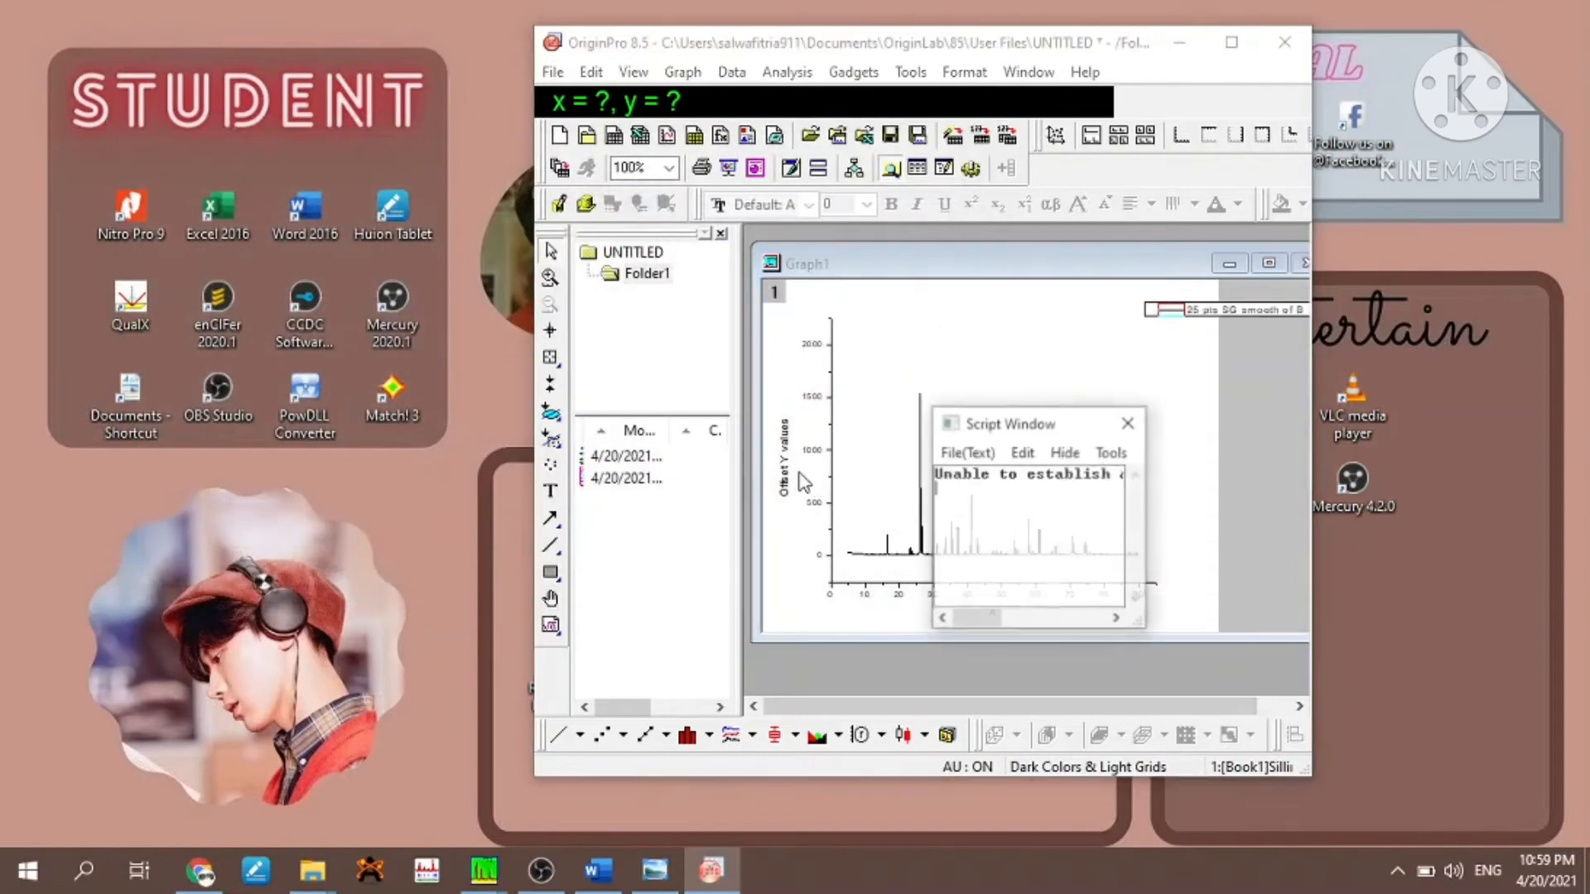
click(1128, 423)
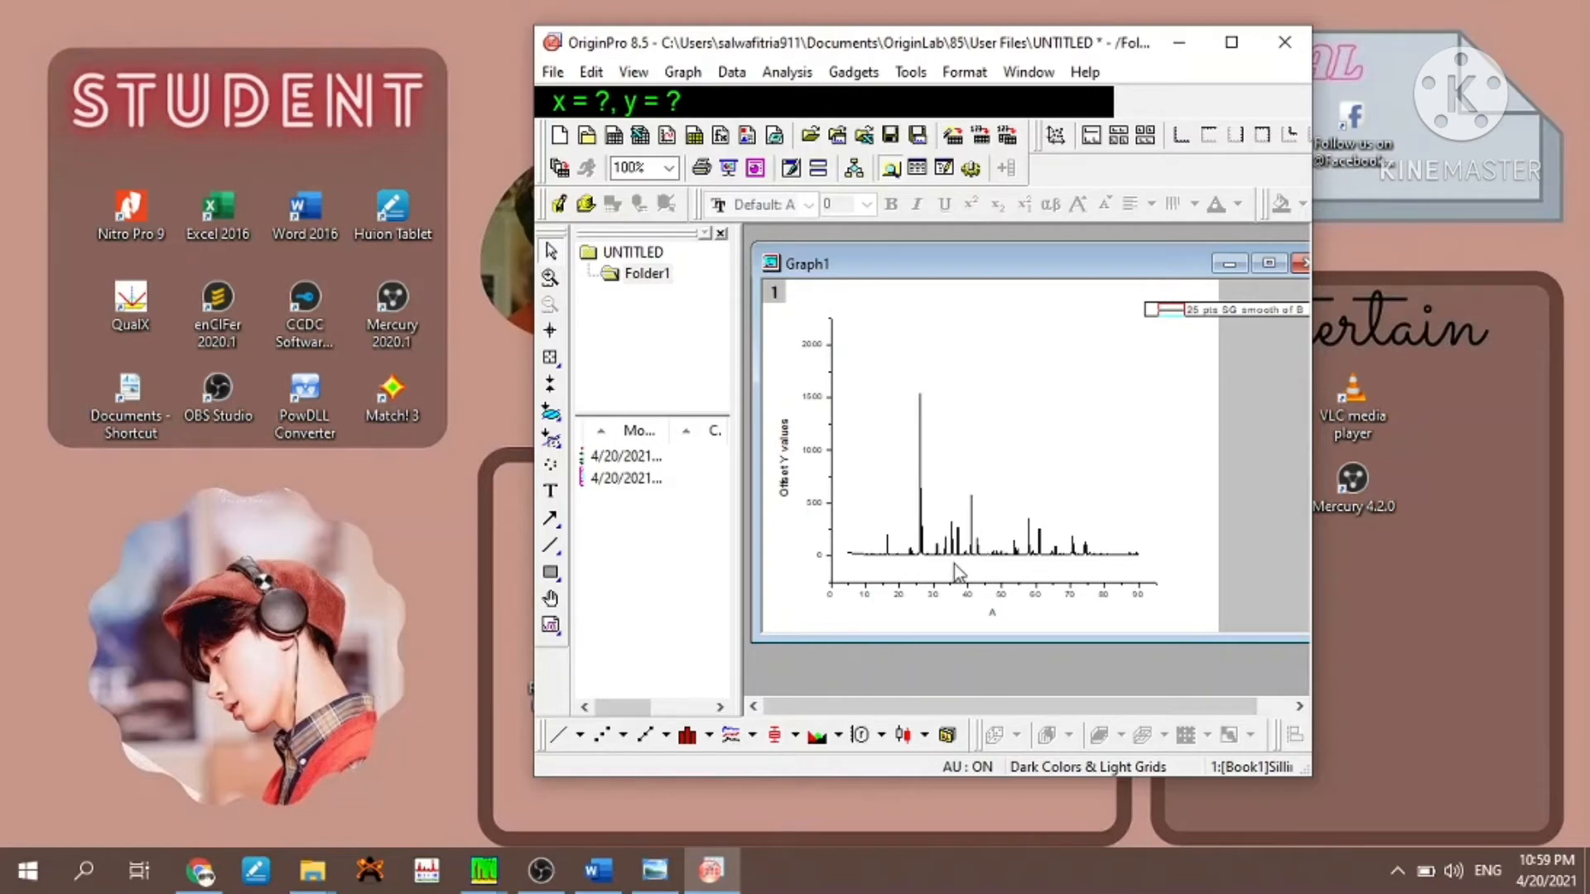
- Set the graph's X axis scale to run from 5 to 90 and apply it
double_click(952, 590)
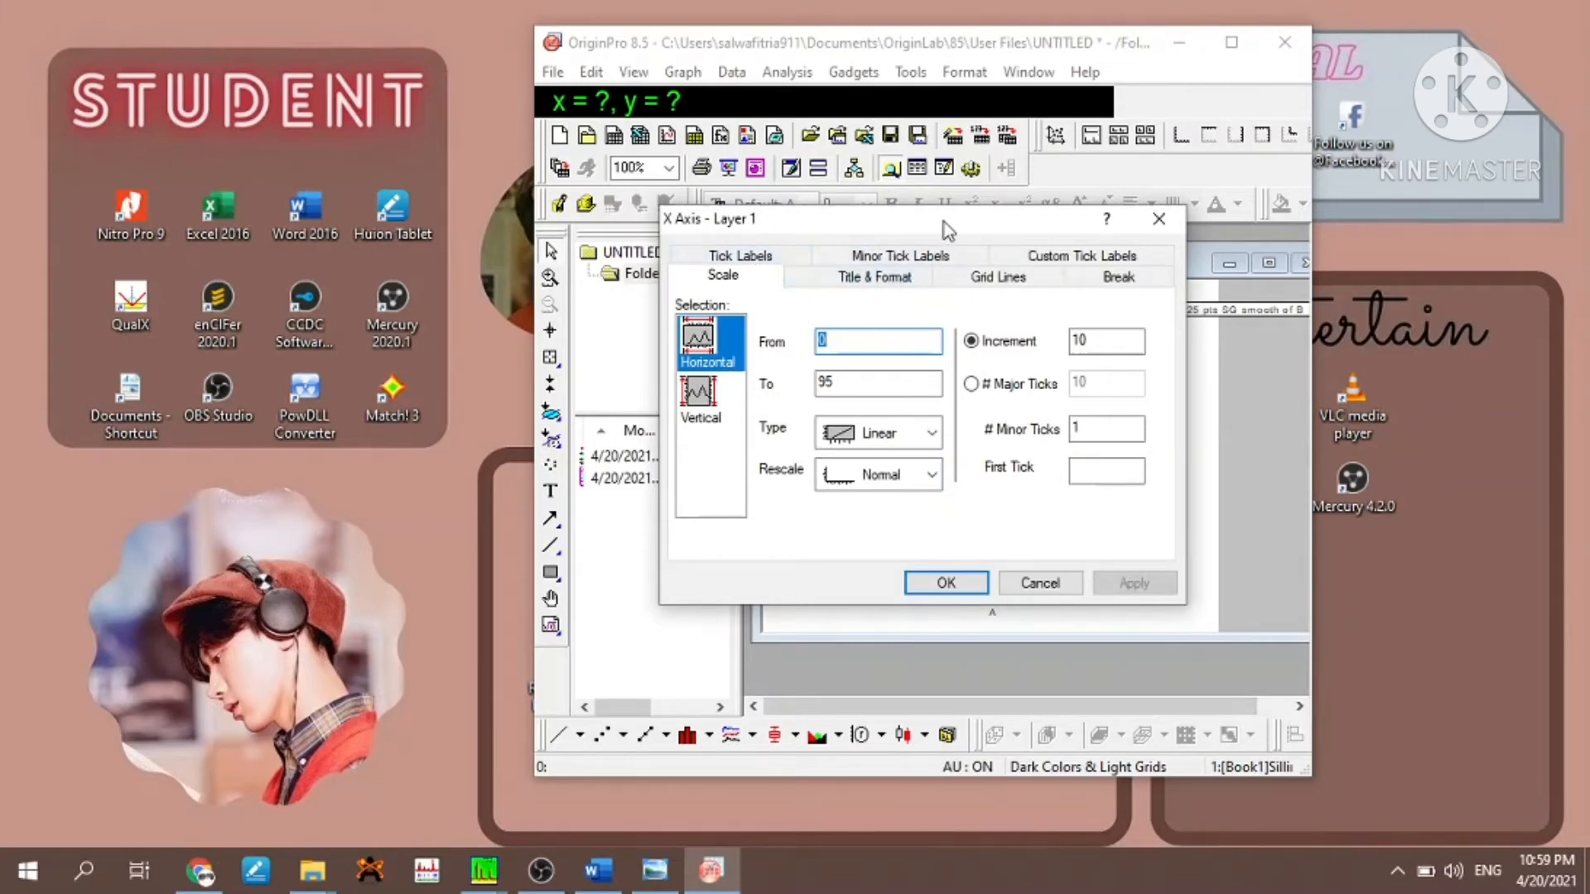
drag(943, 222, 519, 156)
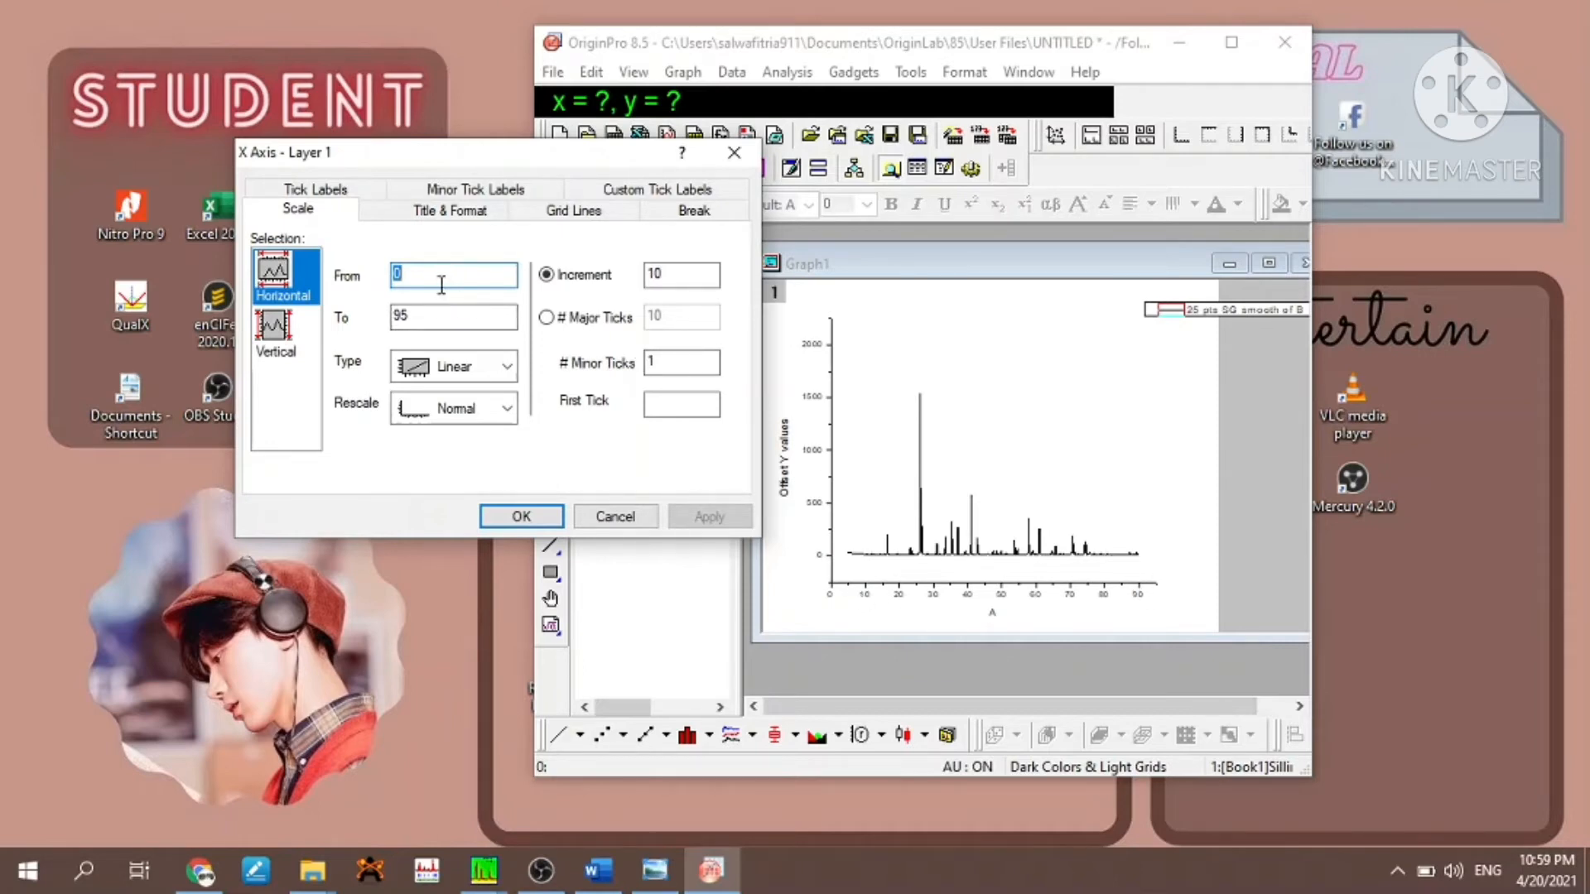
key(BackSpace)
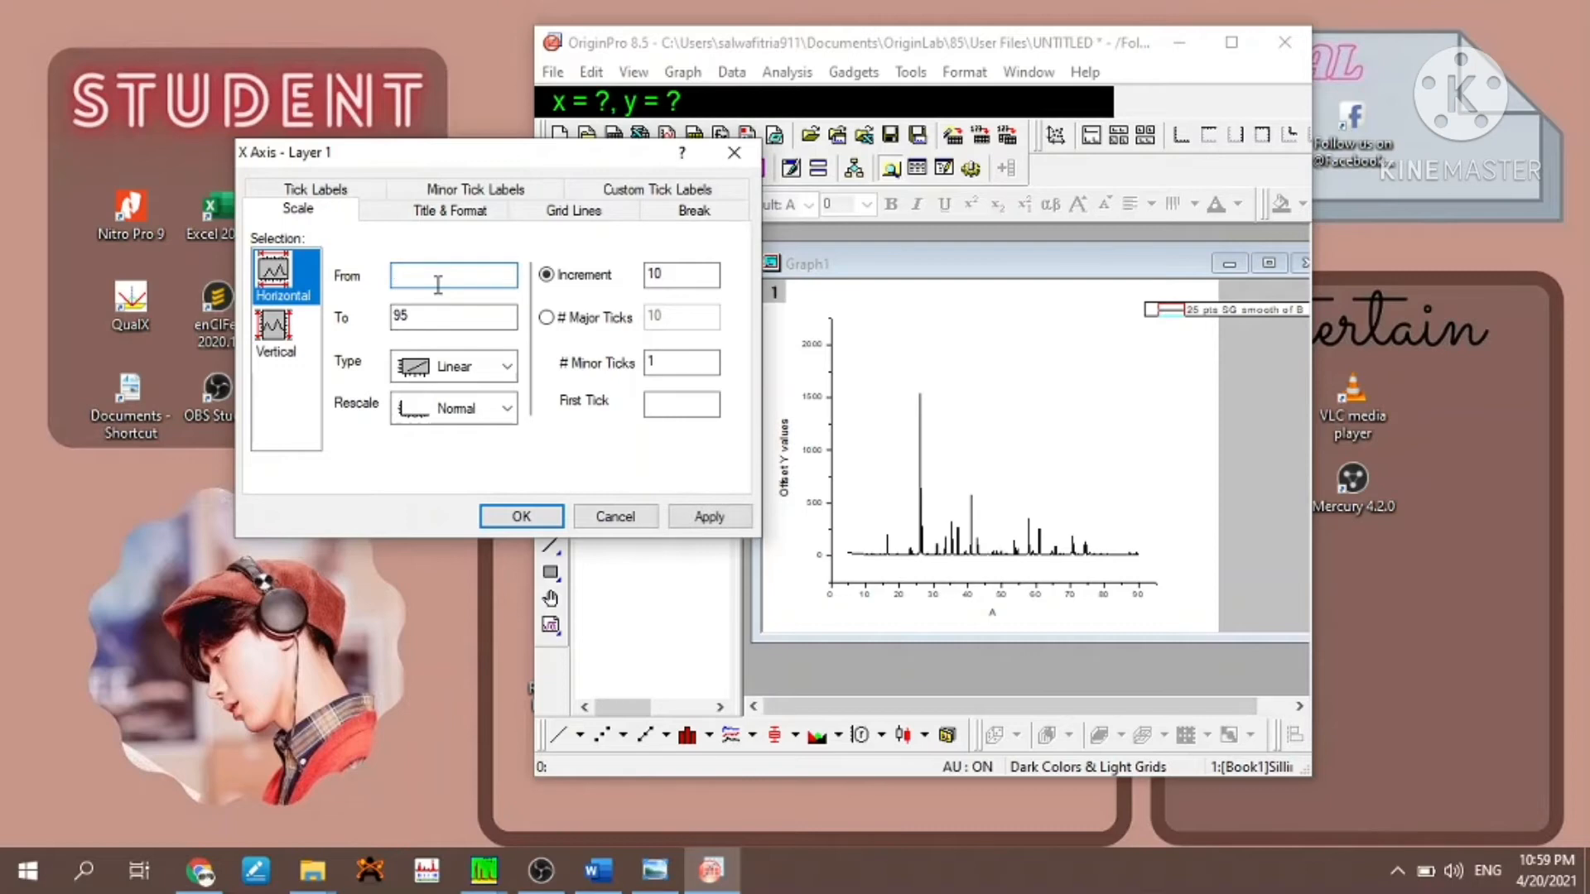
text(5)
click(437, 315)
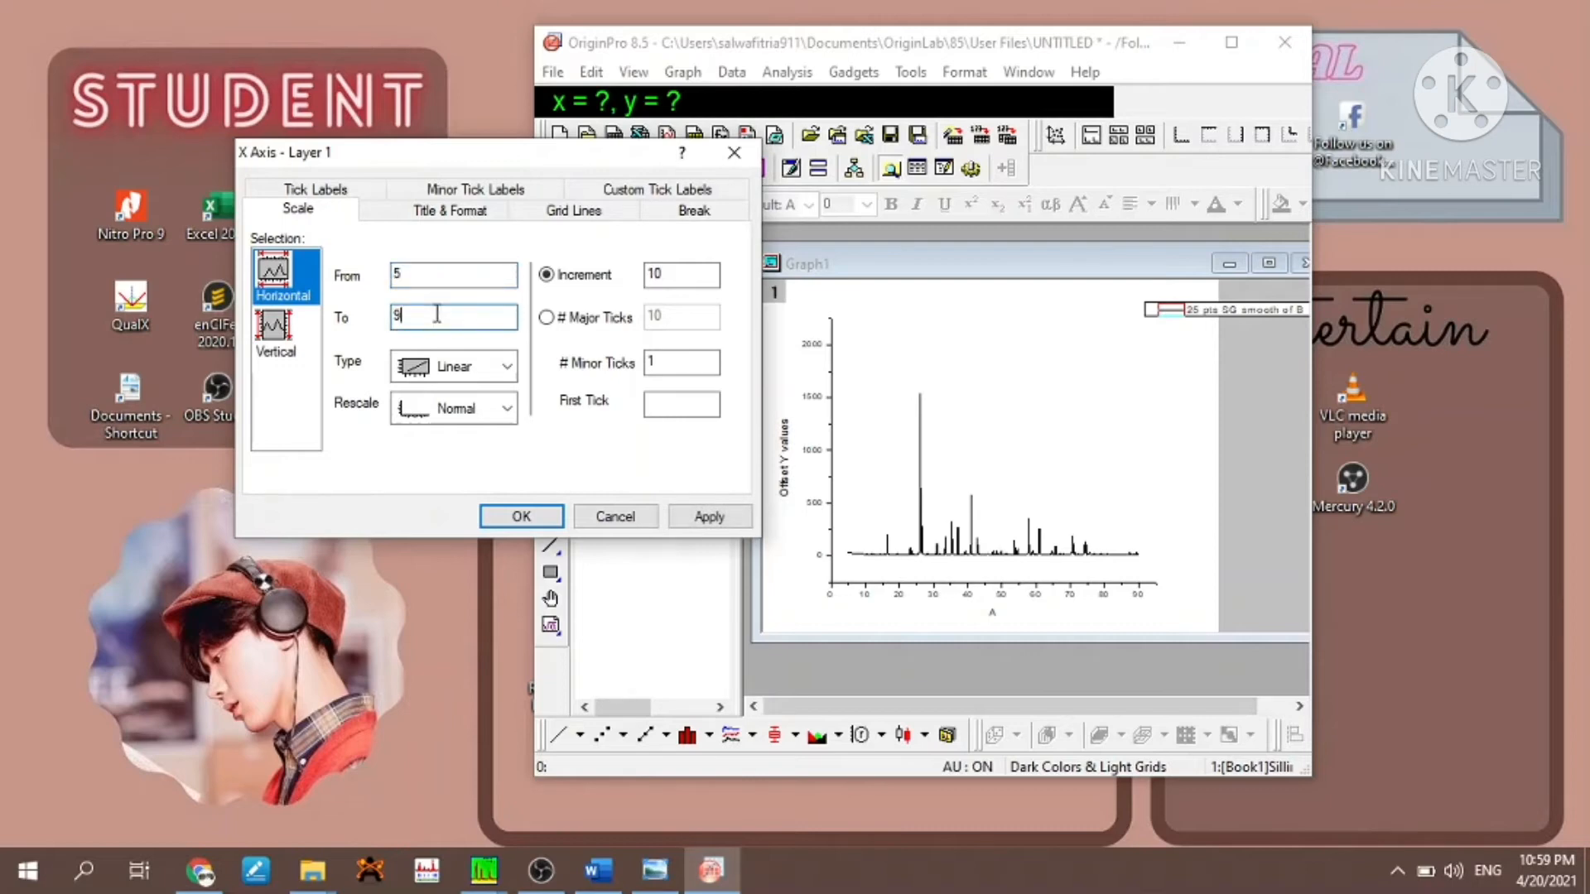
text(0)
click(704, 518)
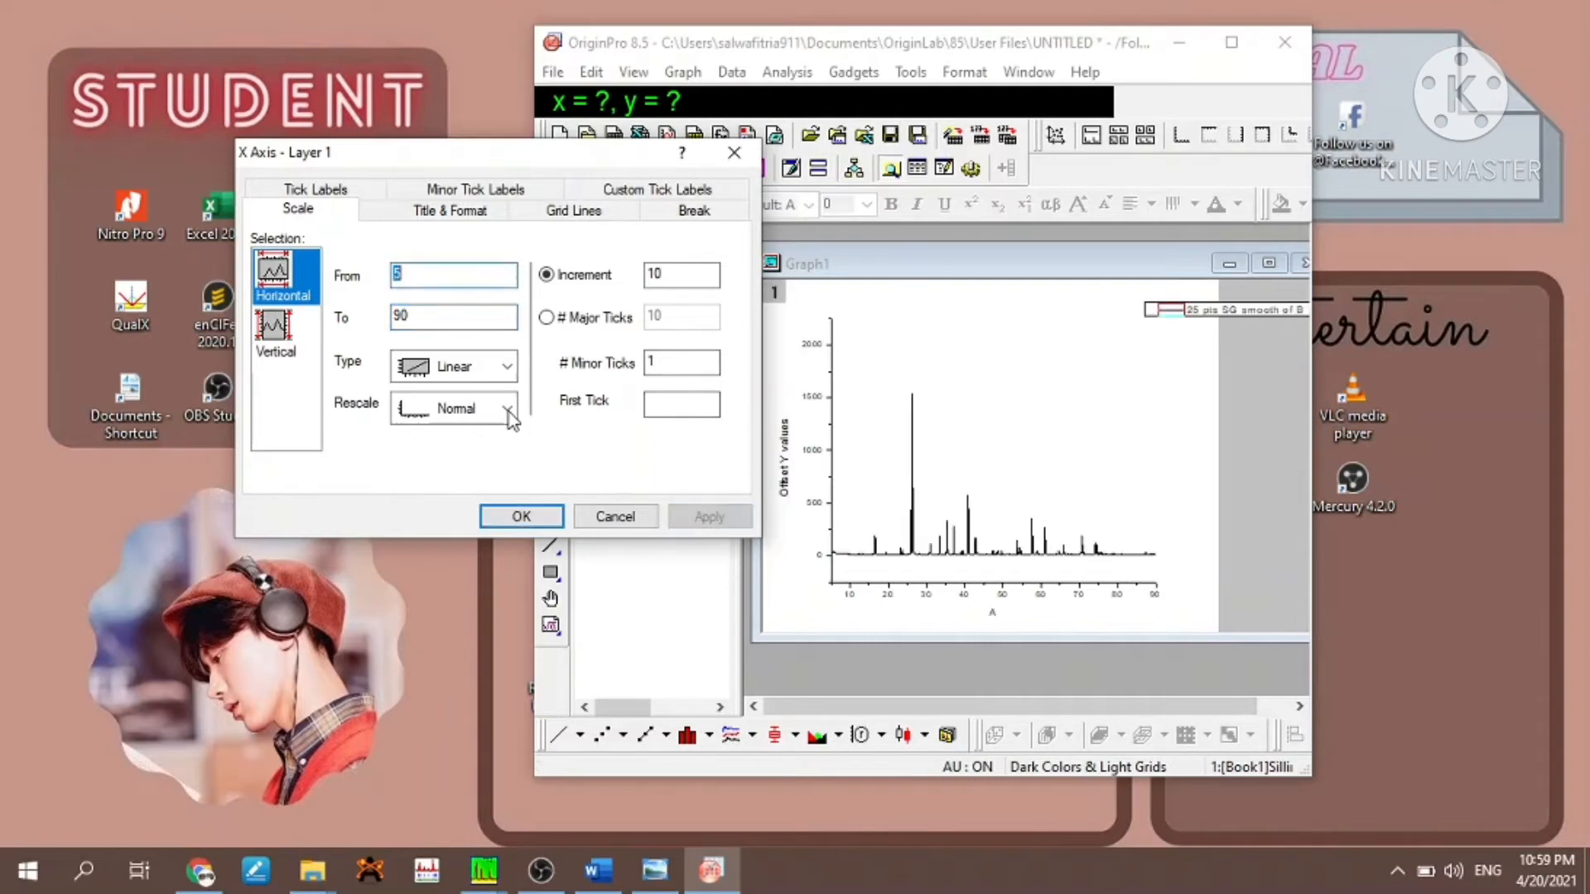
- Set the start of the graph's vertical axis scale to -15 and apply it
click(275, 330)
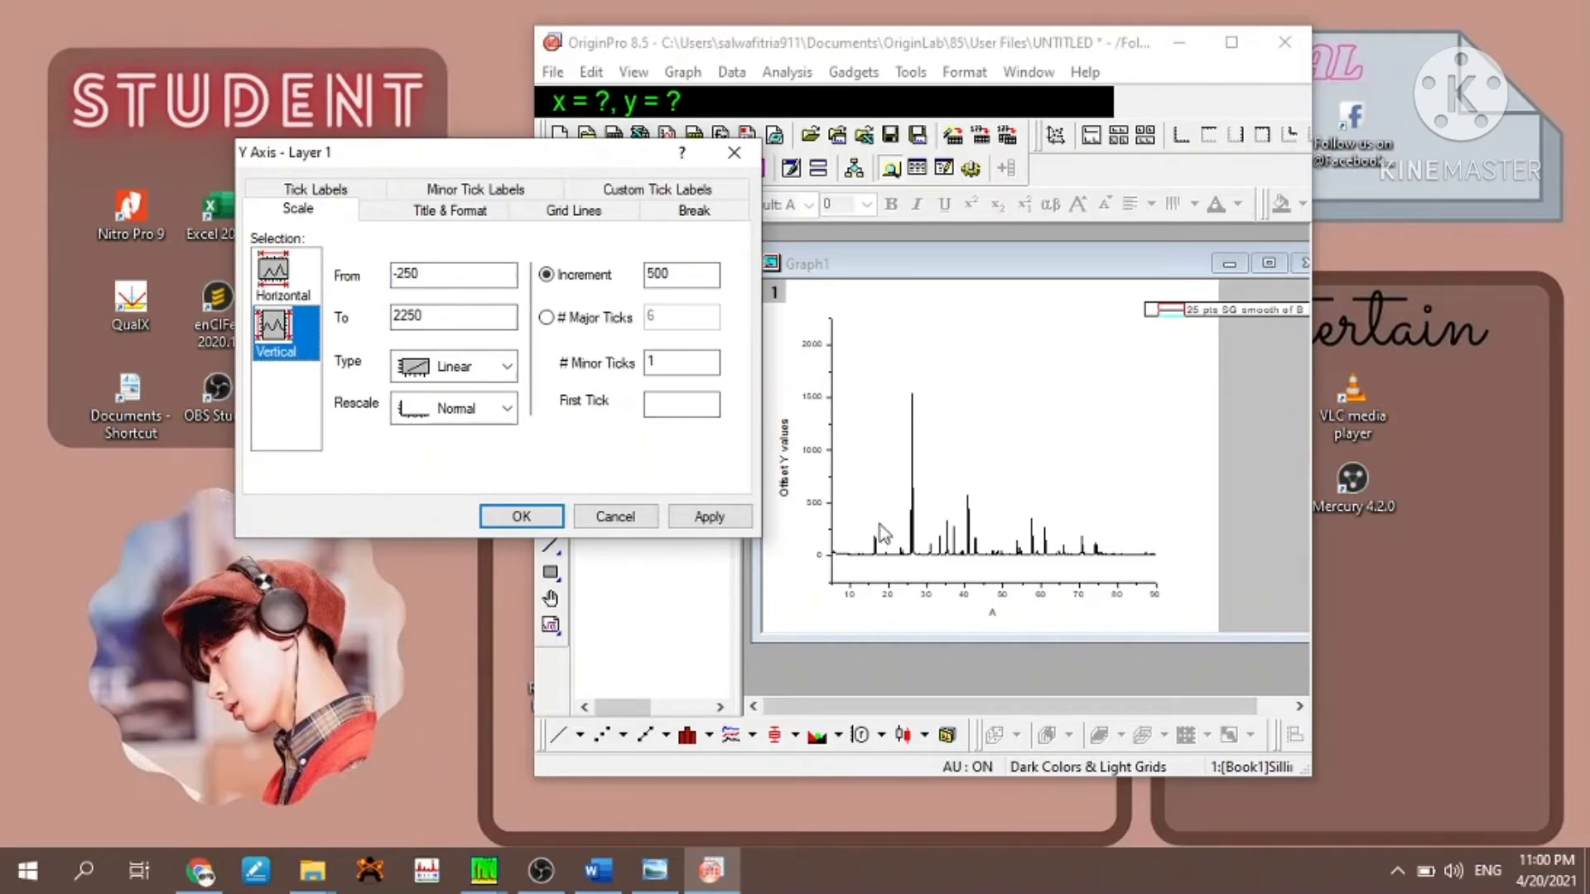
click(468, 278)
key(BackSpace)
key(BackSpace)
key(BackSpace)
click(679, 520)
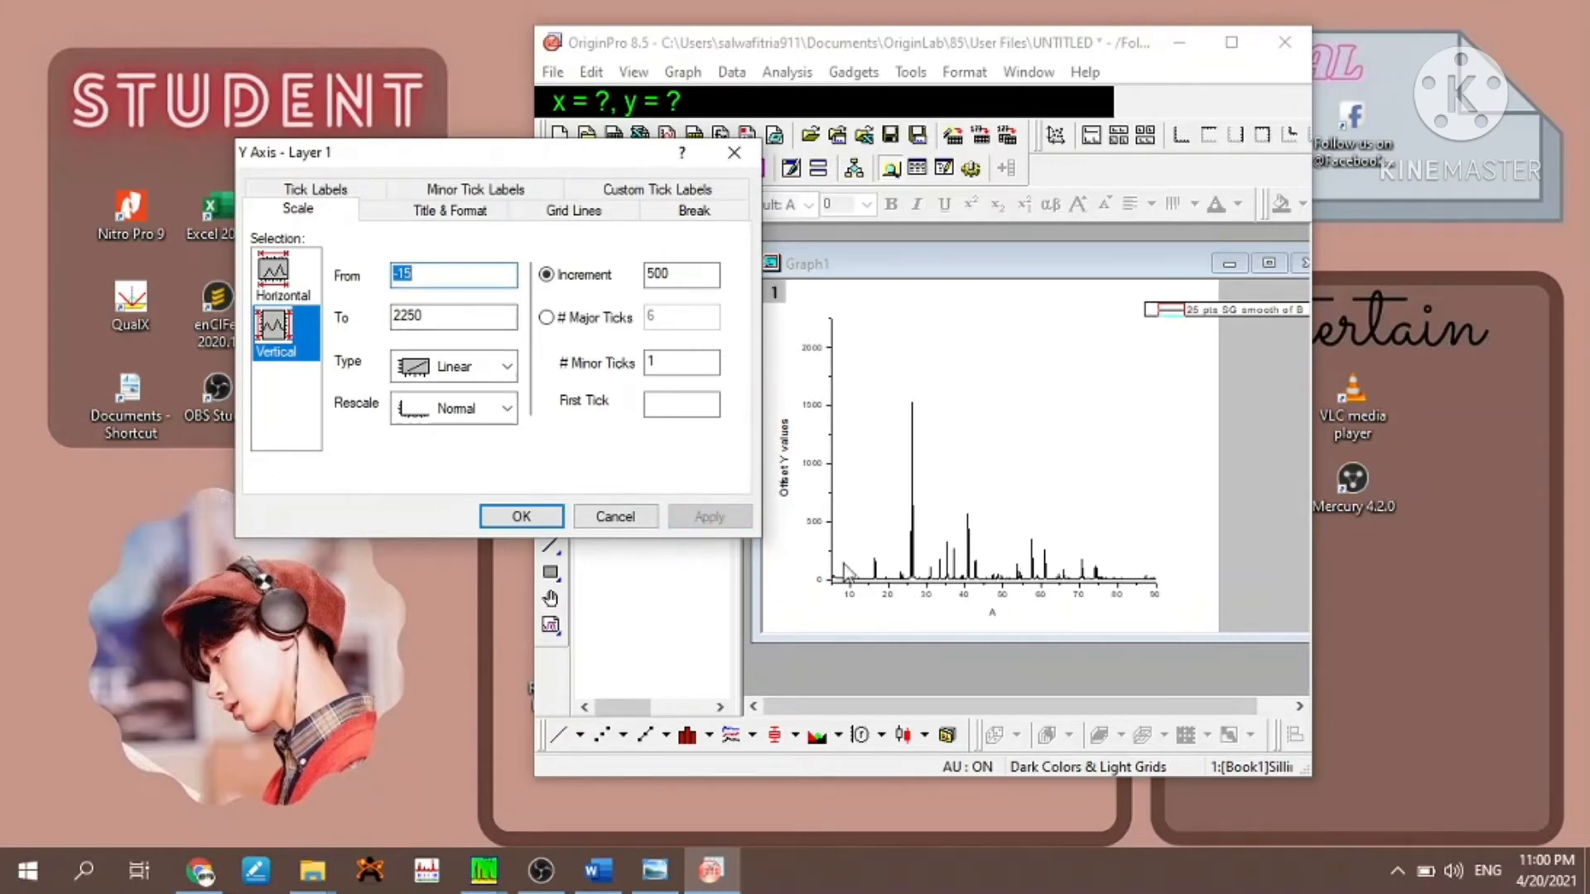
- Set both the major and minor ticks of the left Y axis to None and apply the change
click(432, 212)
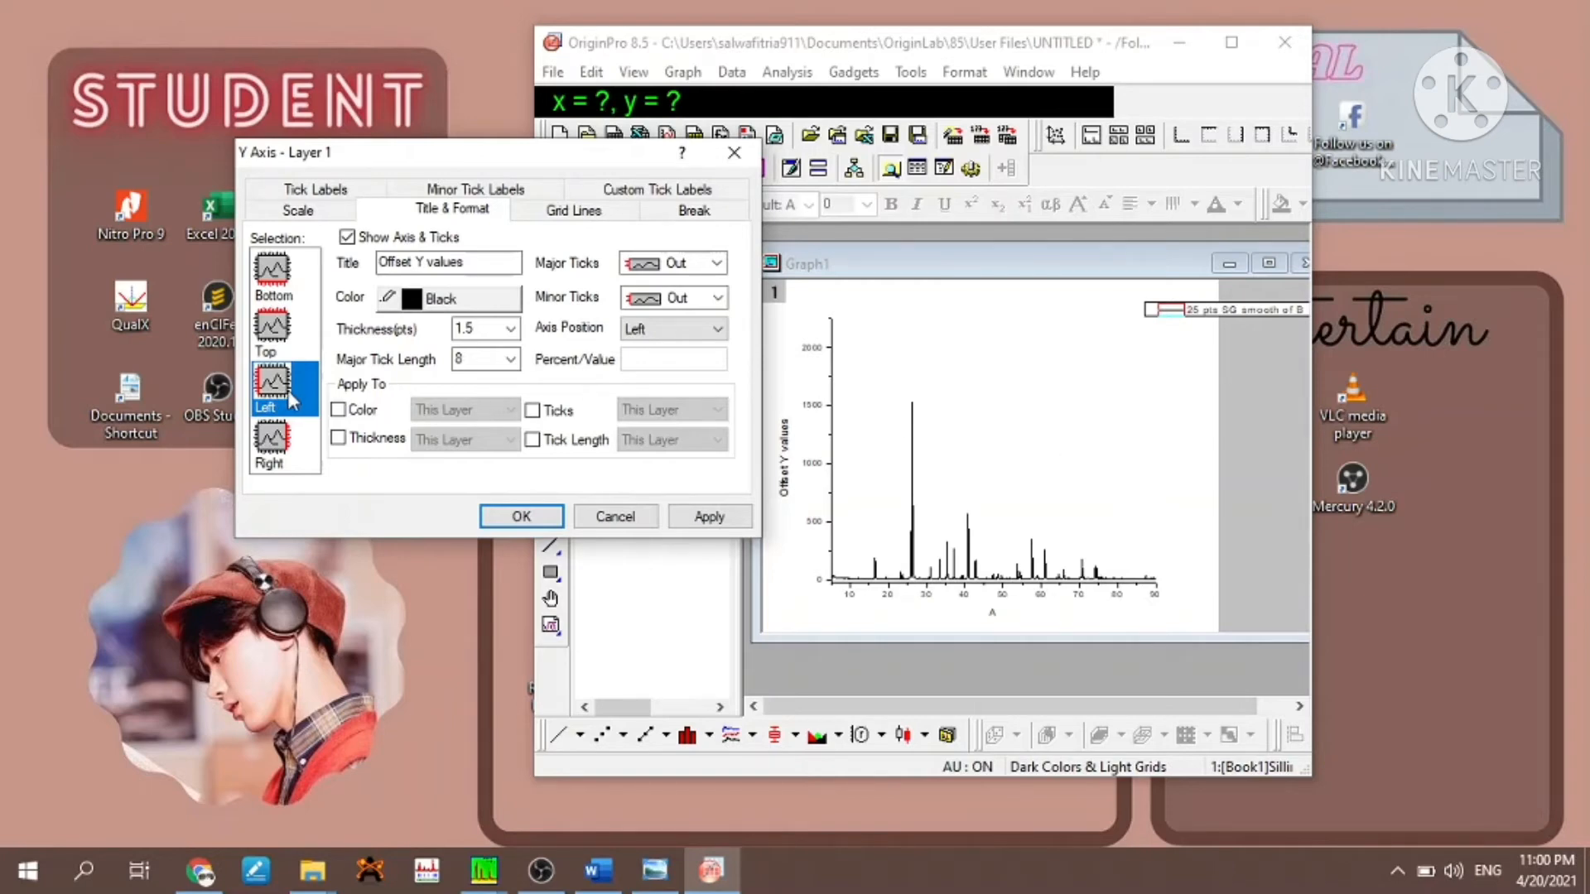
click(716, 264)
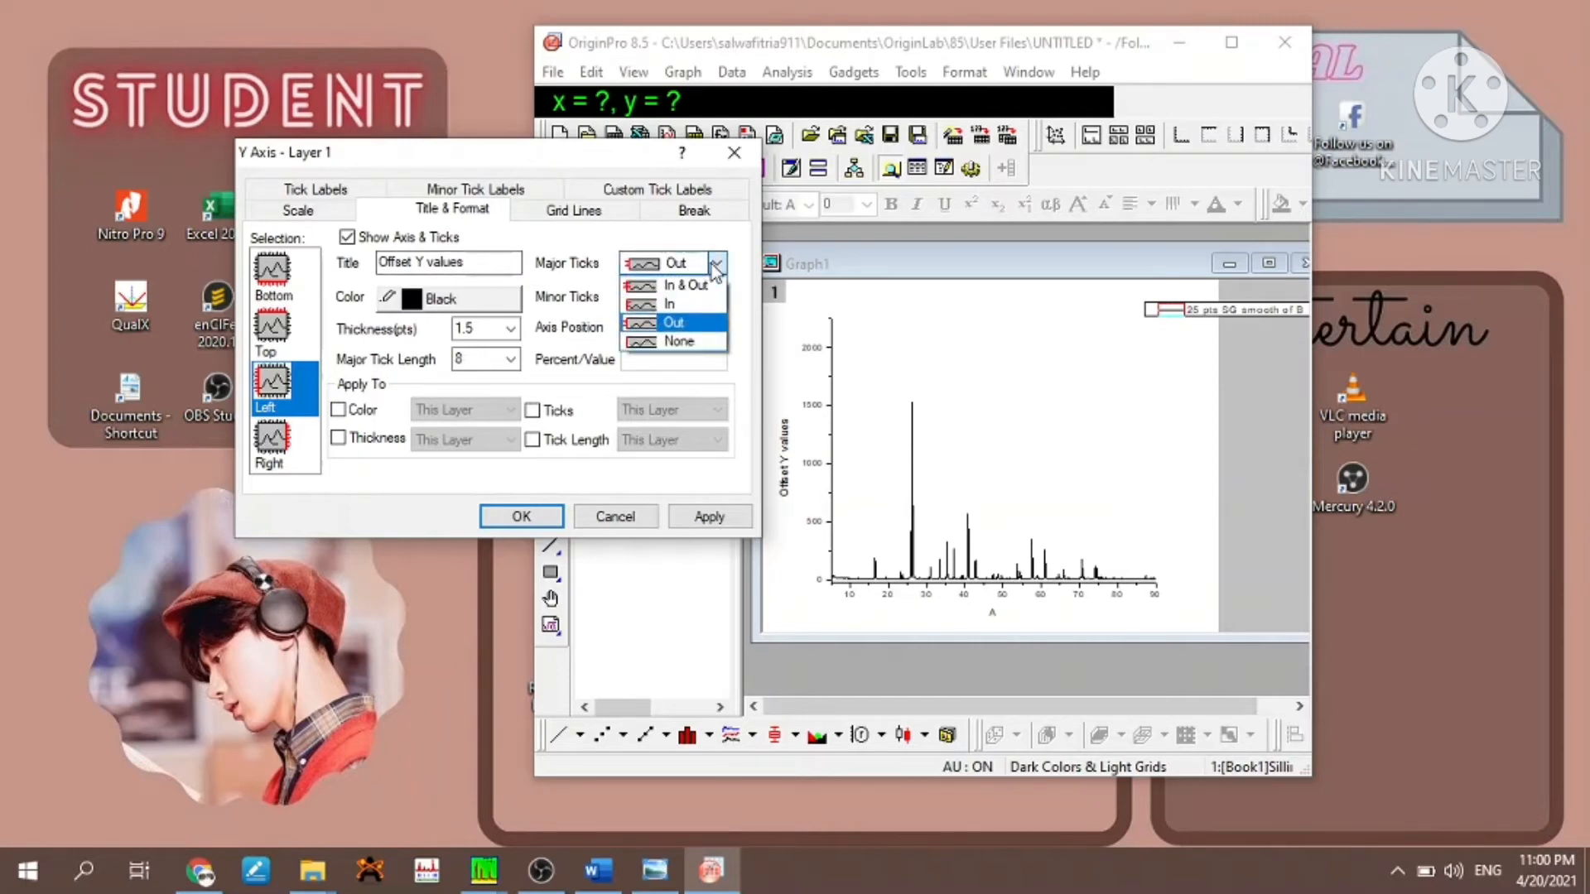
click(709, 337)
click(712, 300)
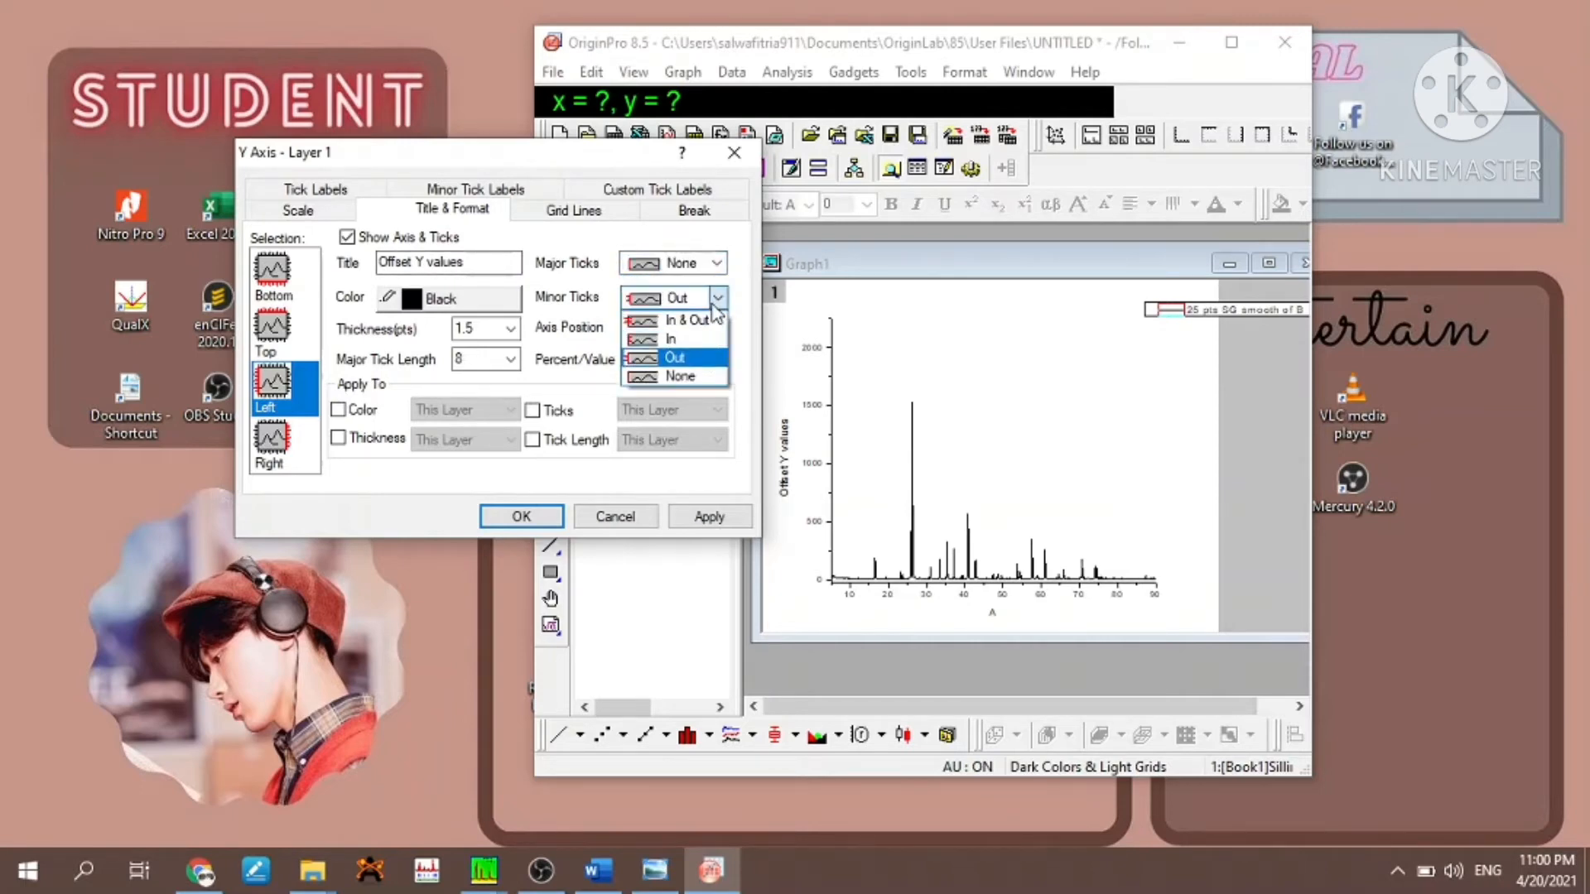
click(702, 387)
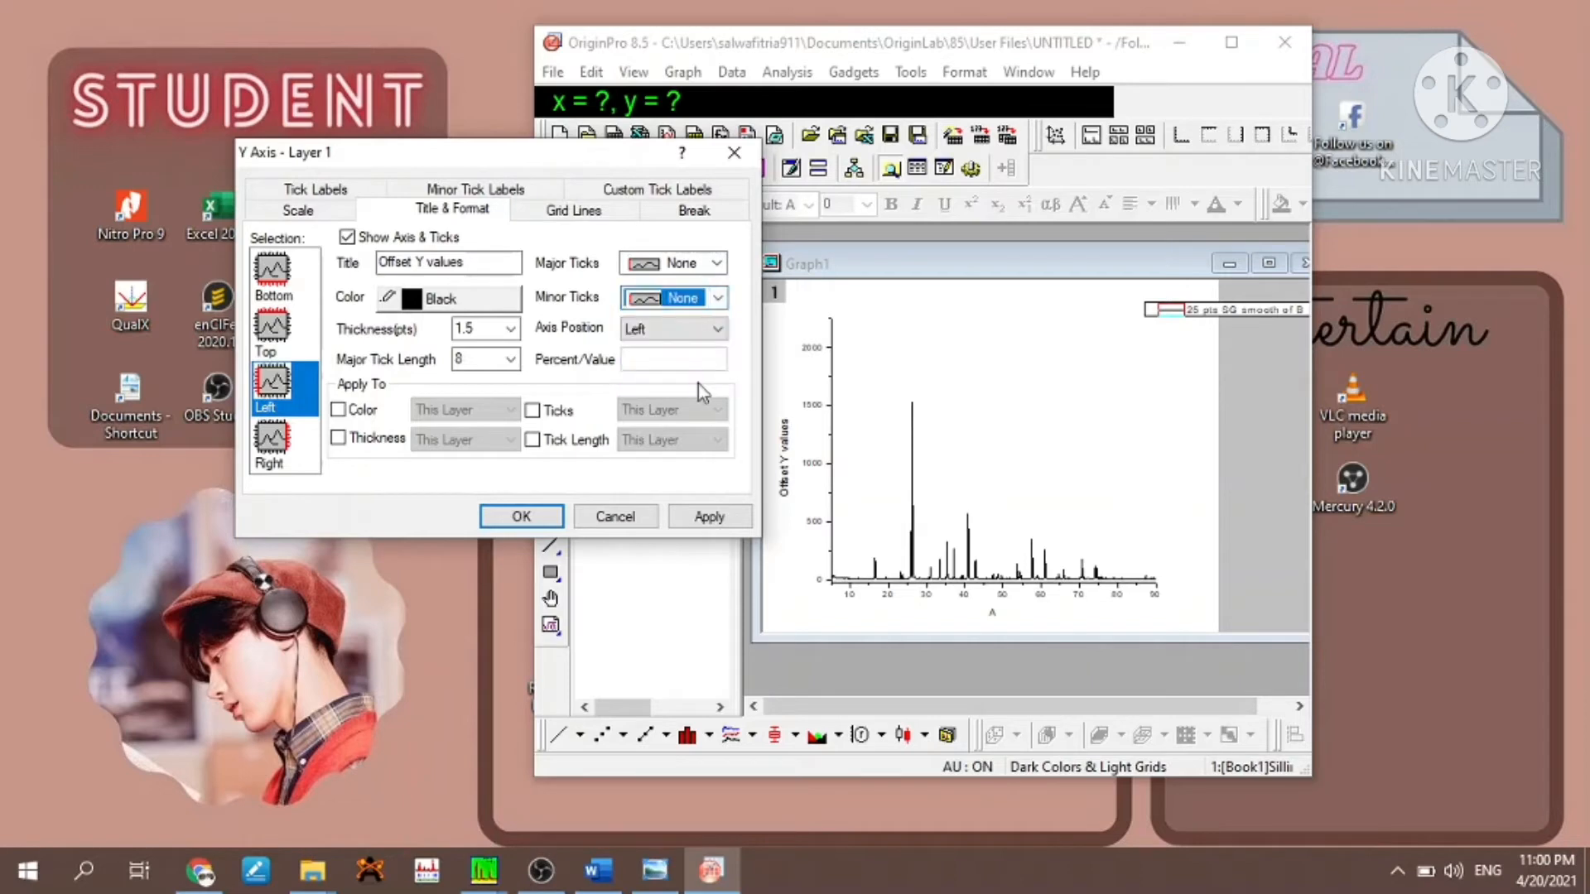
click(709, 516)
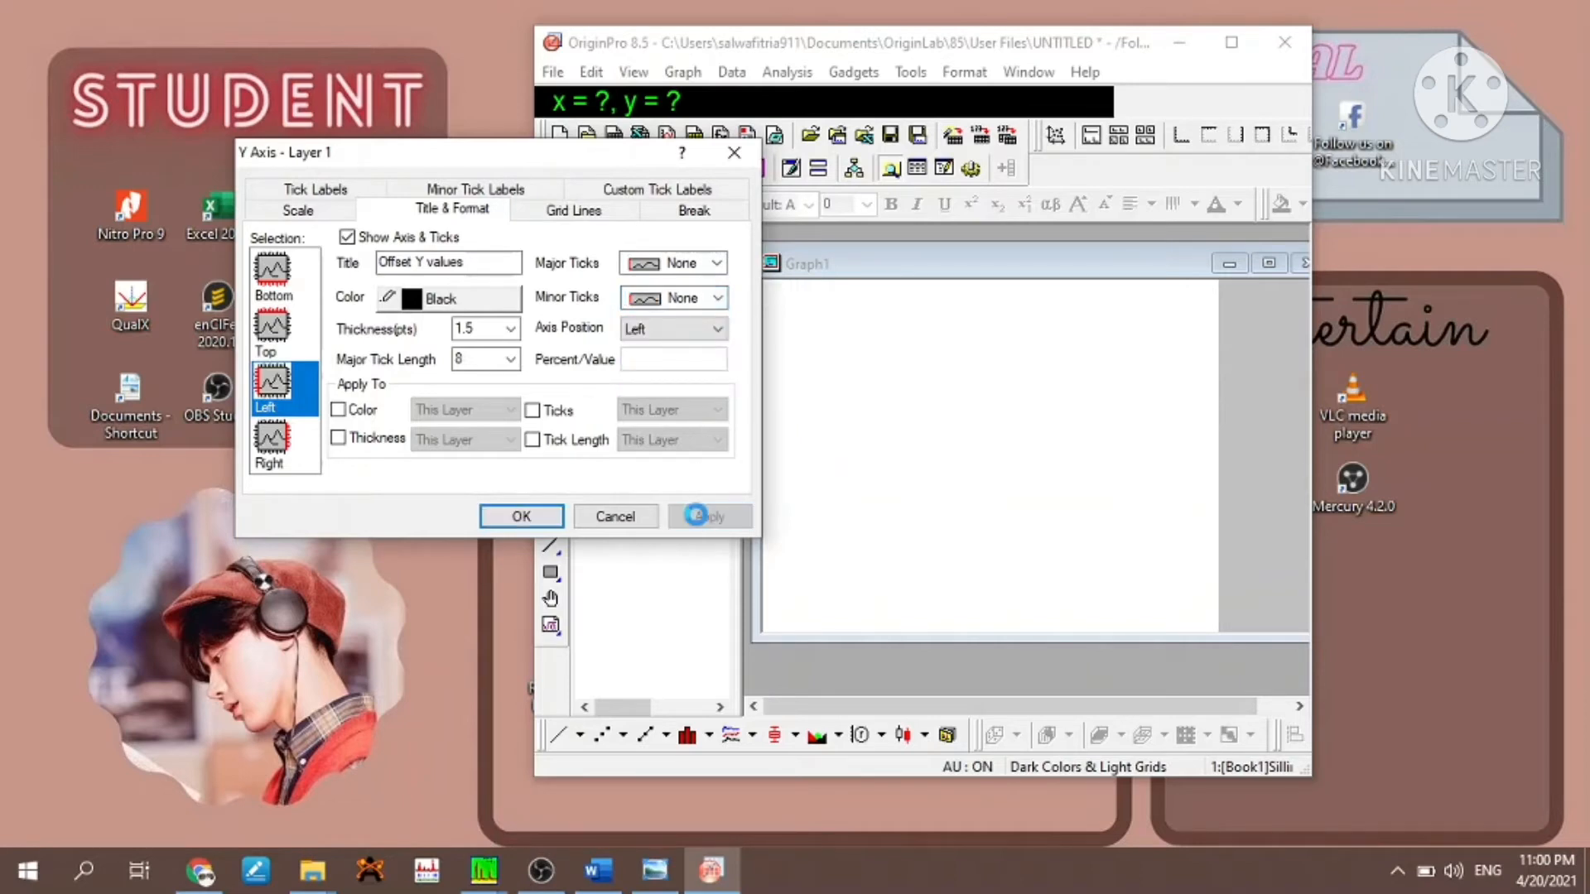
- Show the top X axis with its major and minor ticks set to None, and apply the change
click(290, 331)
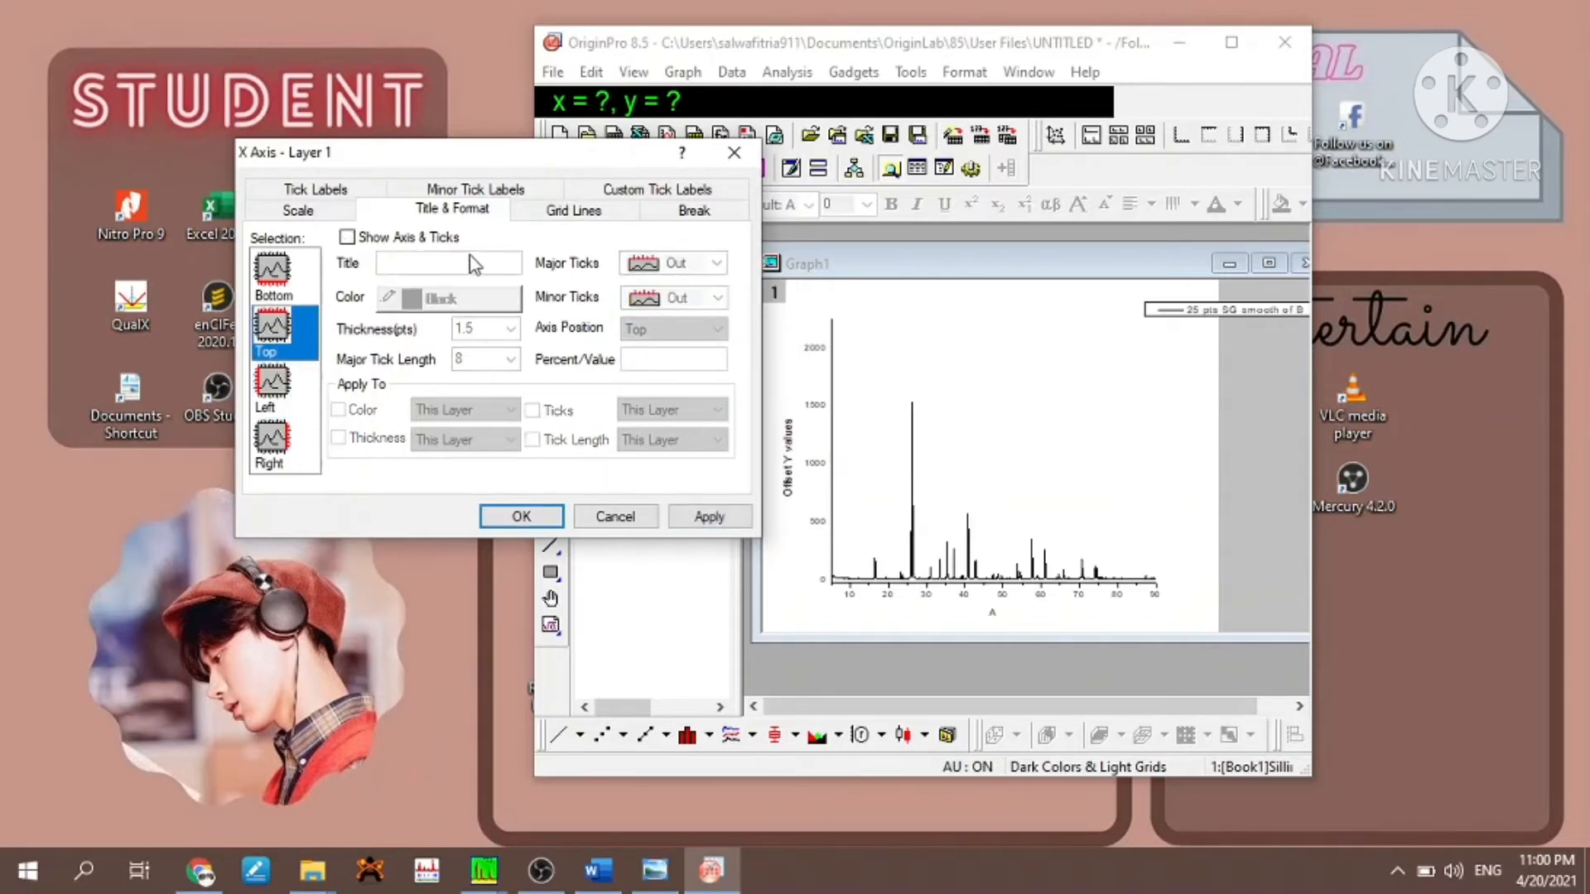
click(347, 238)
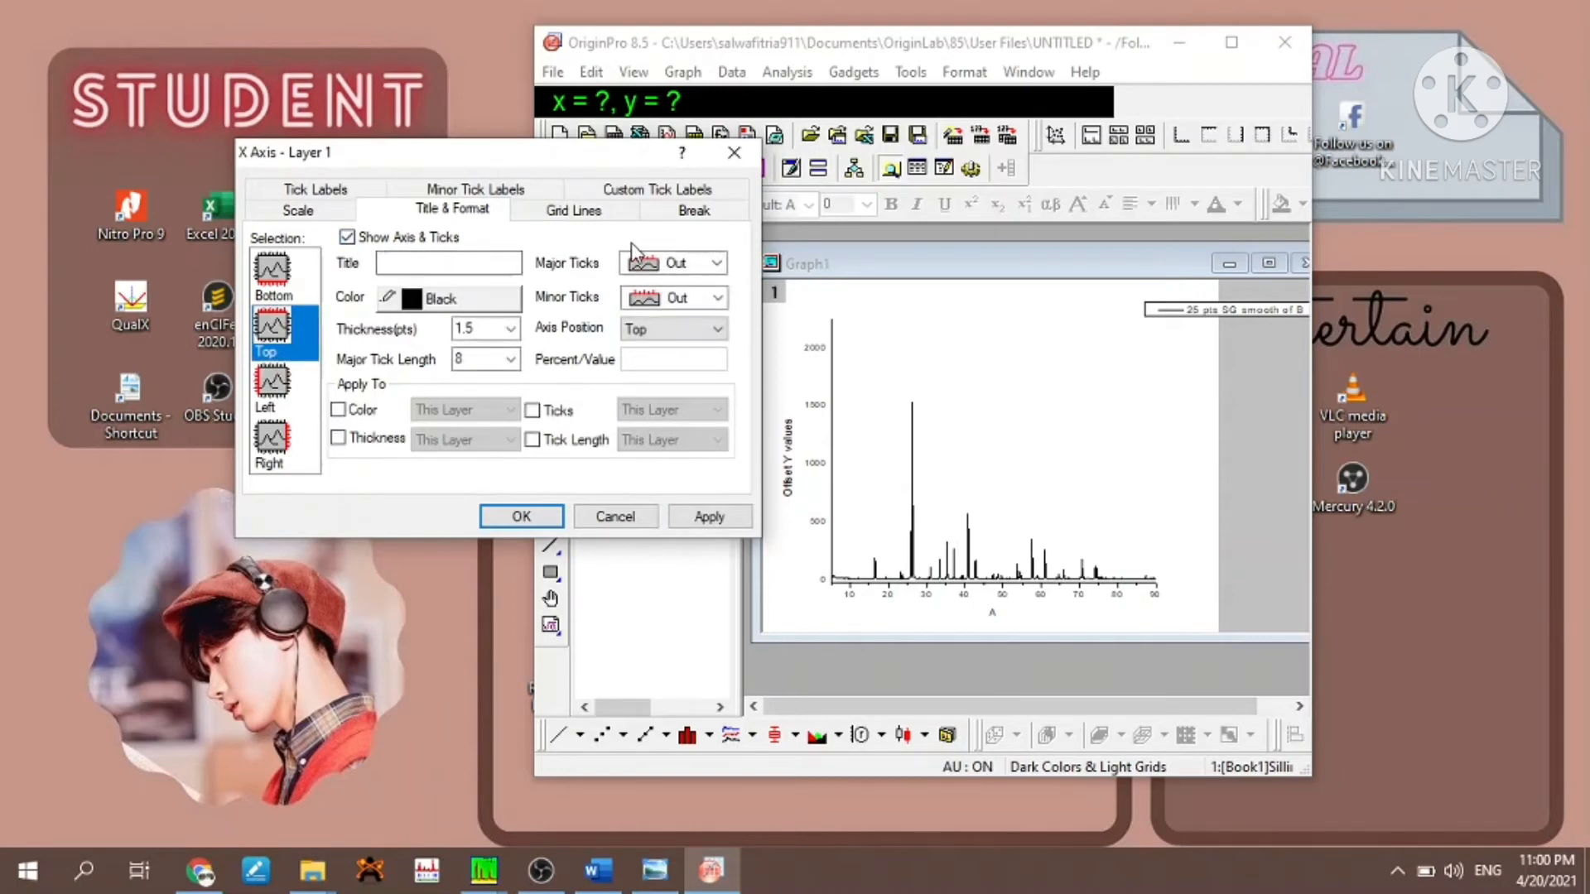
click(706, 264)
click(708, 341)
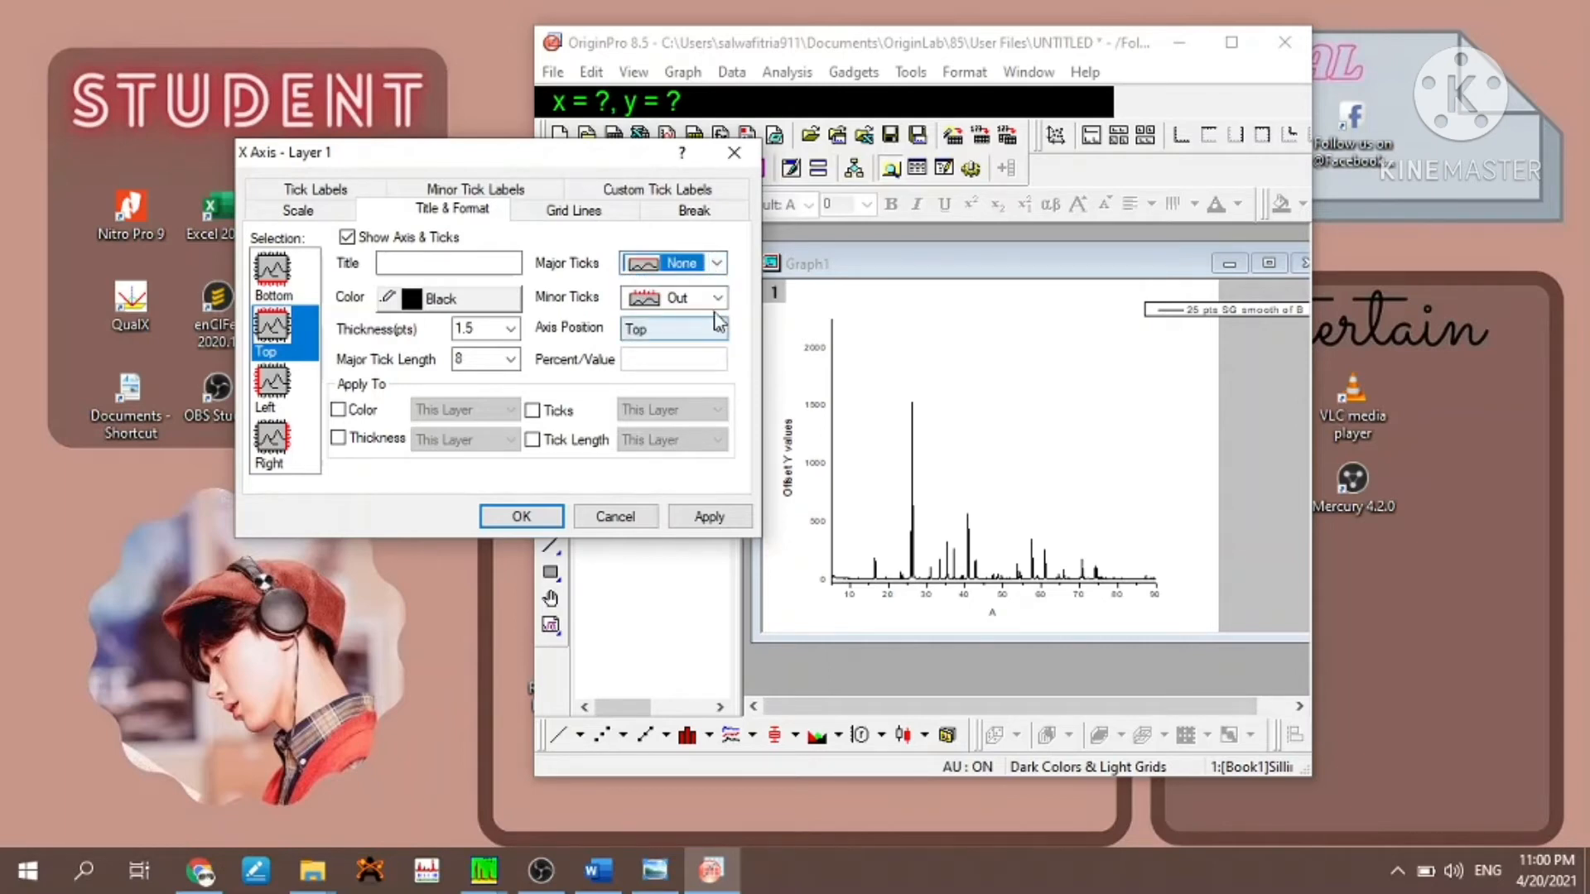
click(717, 297)
click(703, 375)
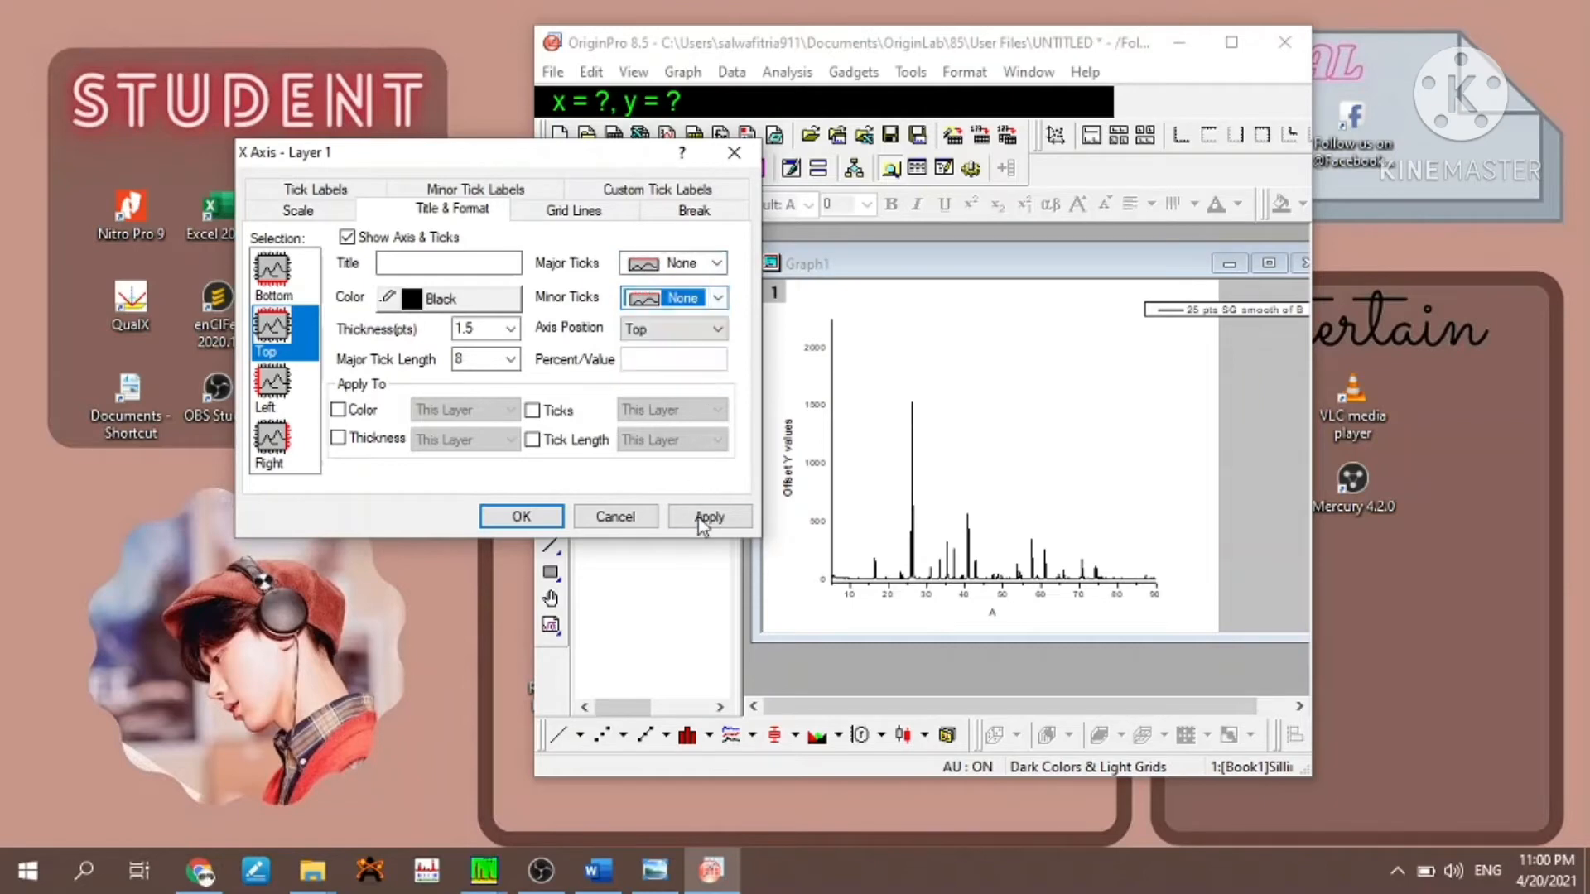
click(709, 516)
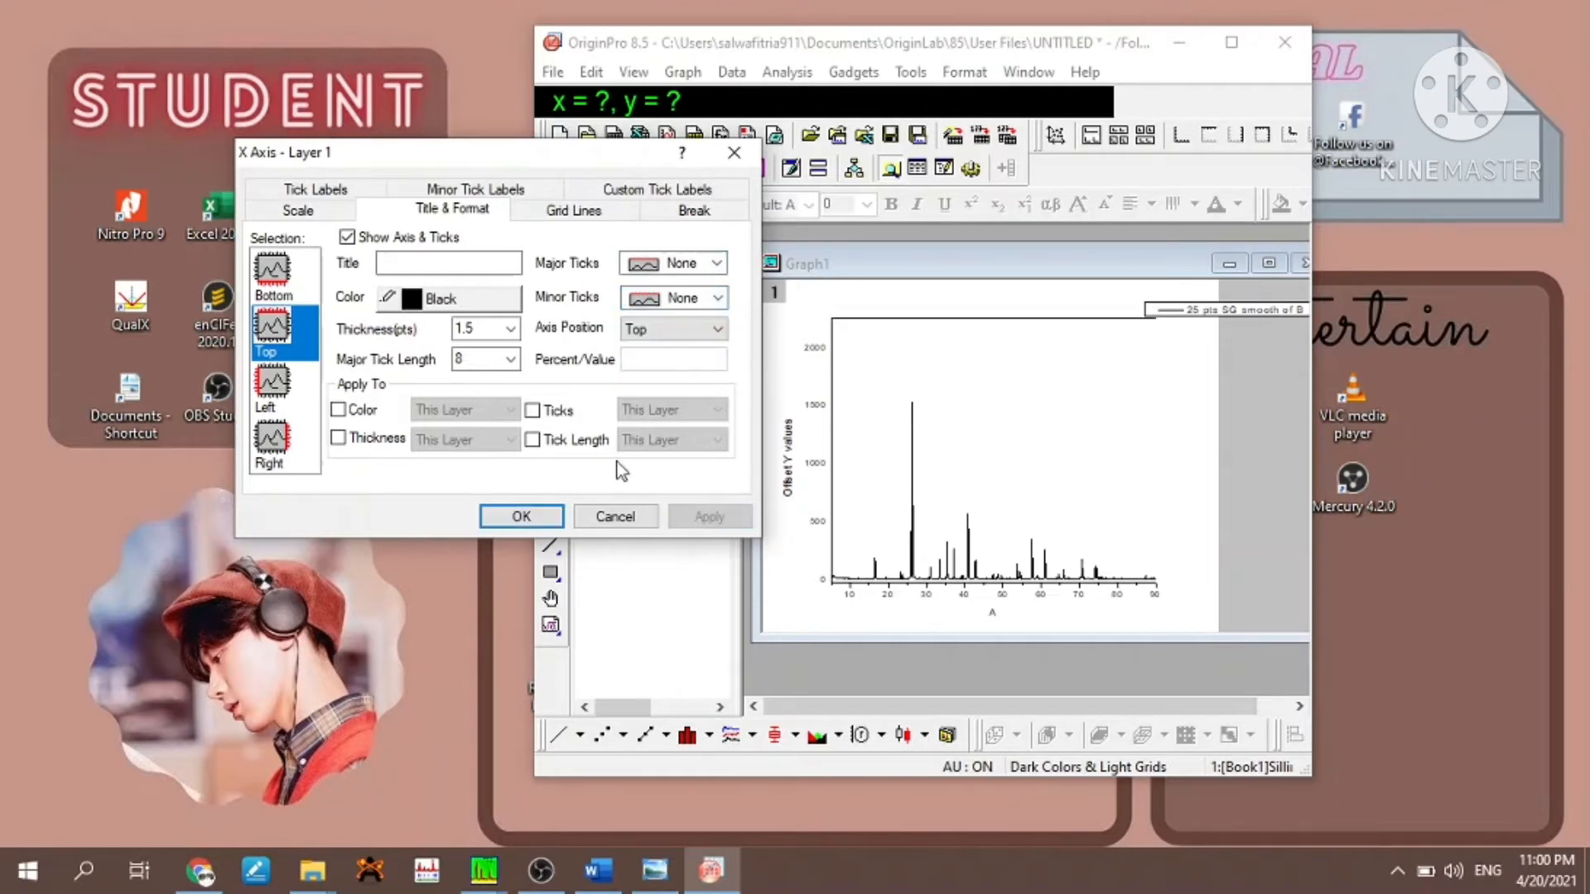
- Set the bottom X axis's major and minor ticks to In and apply the change
click(286, 295)
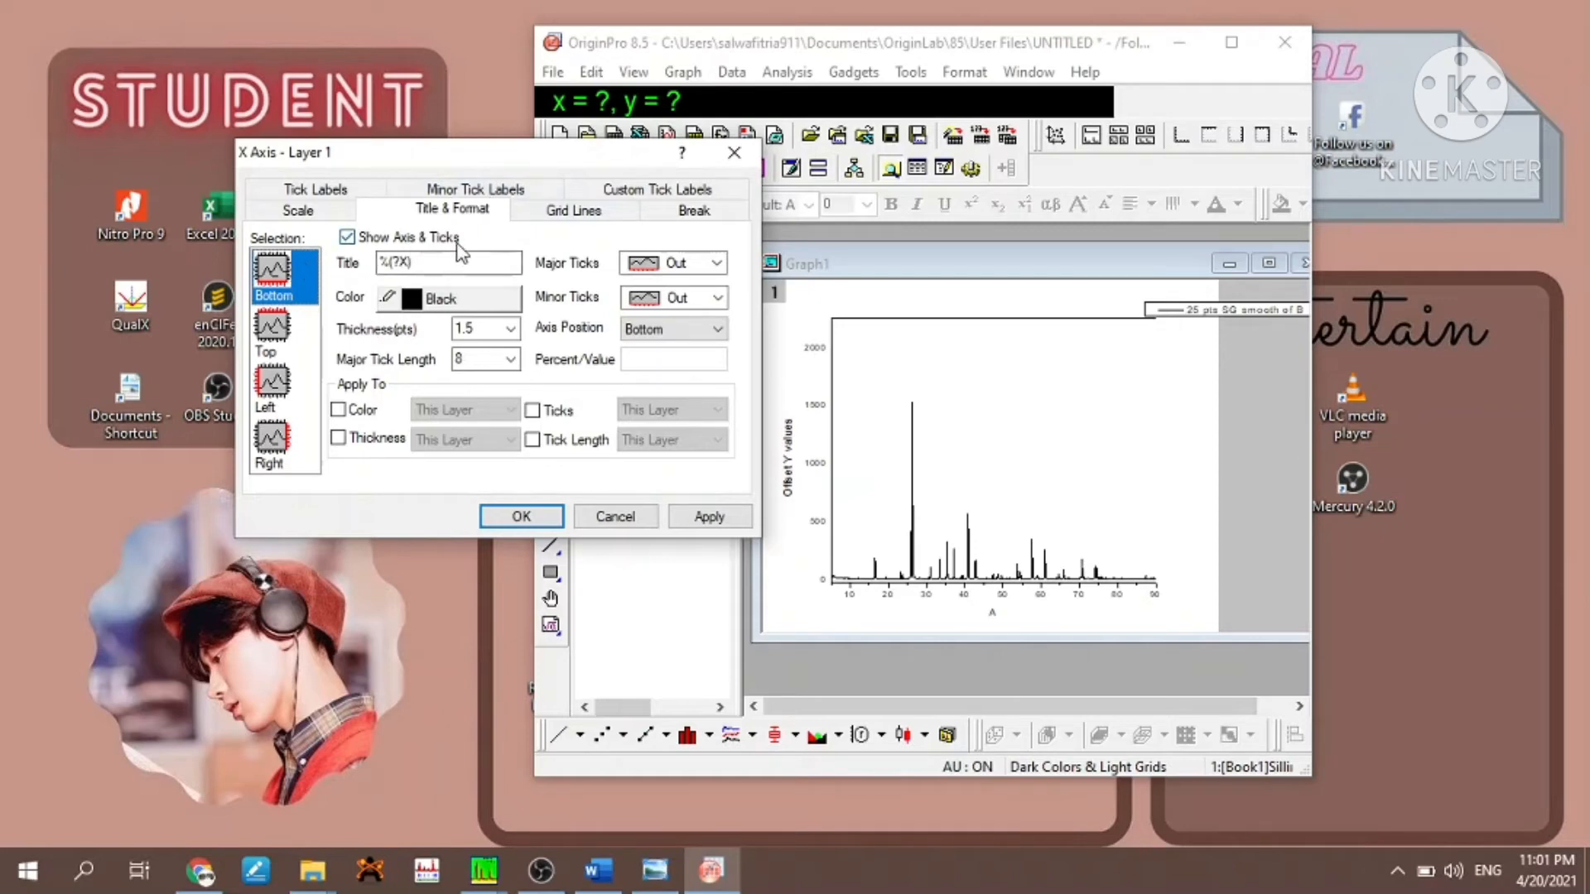
click(713, 263)
click(671, 304)
click(717, 298)
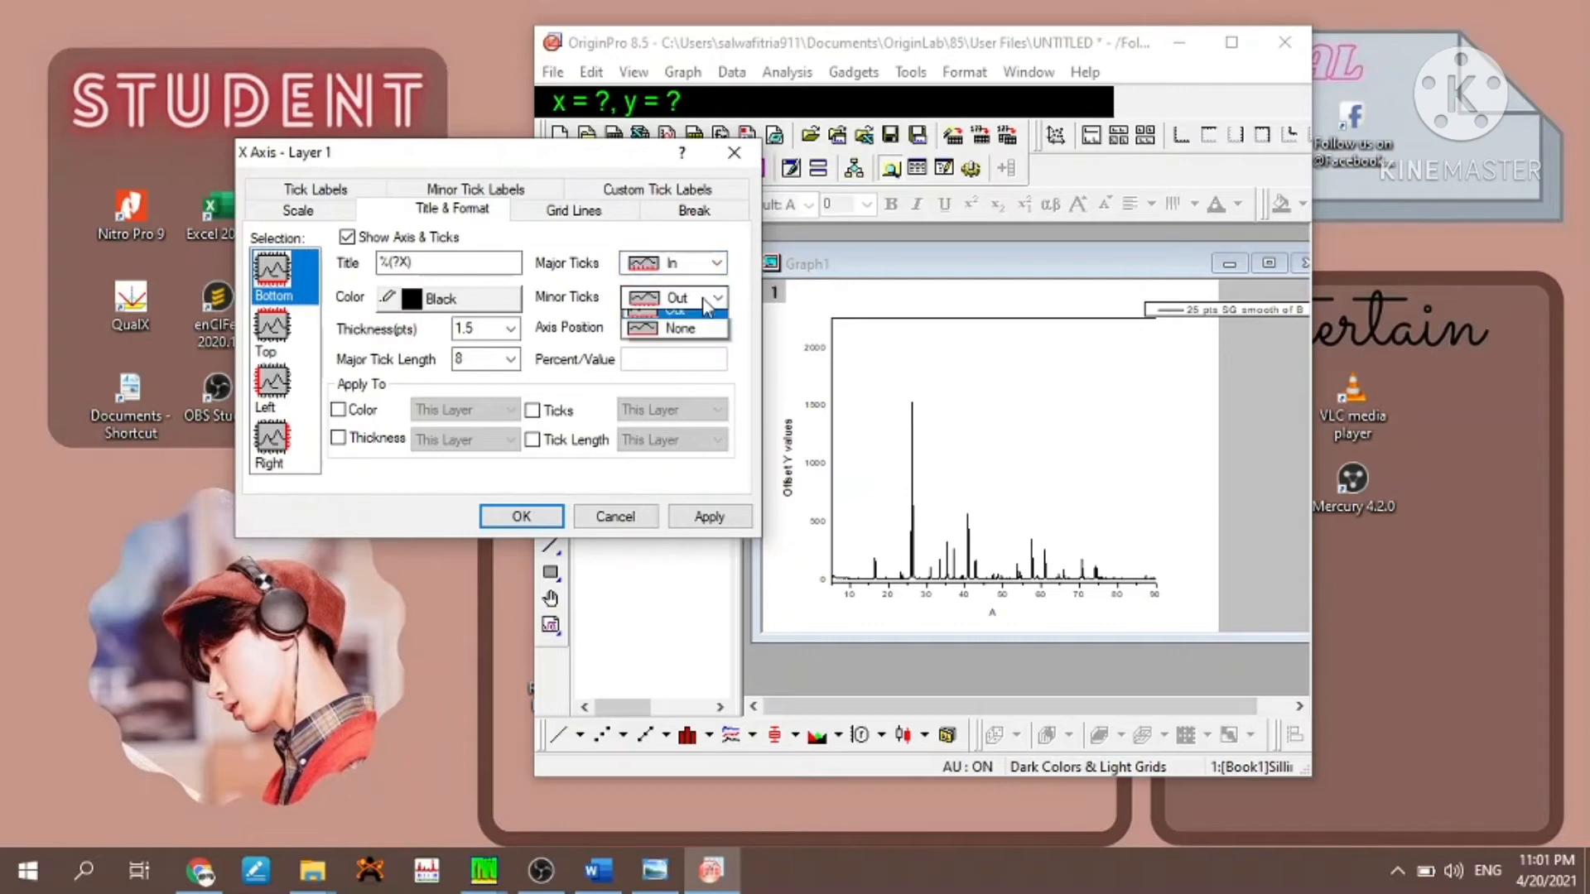
click(684, 341)
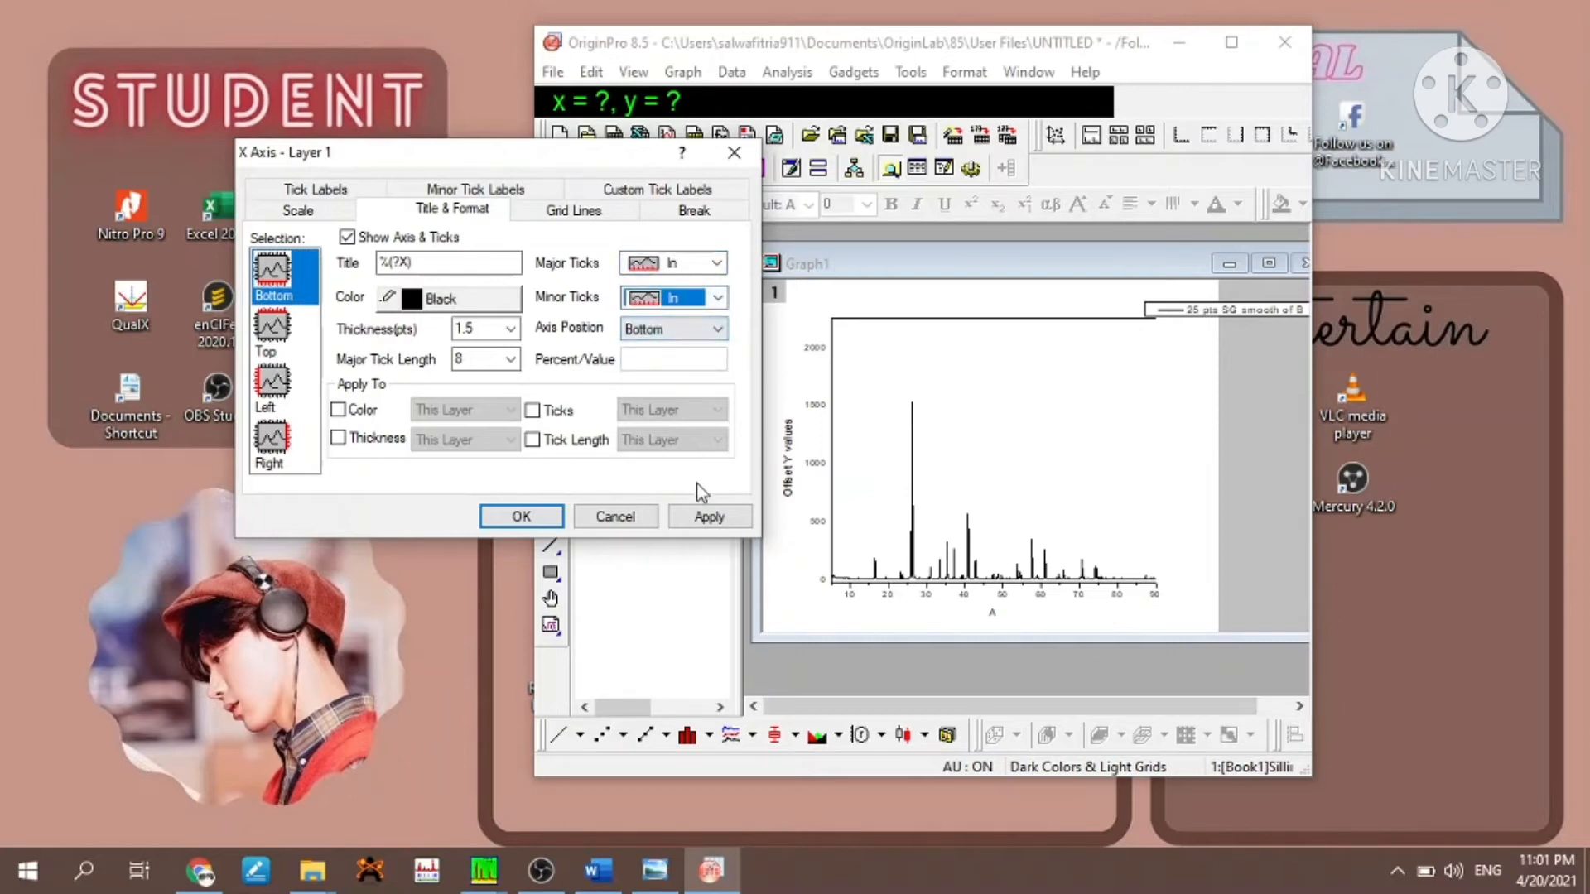
click(706, 524)
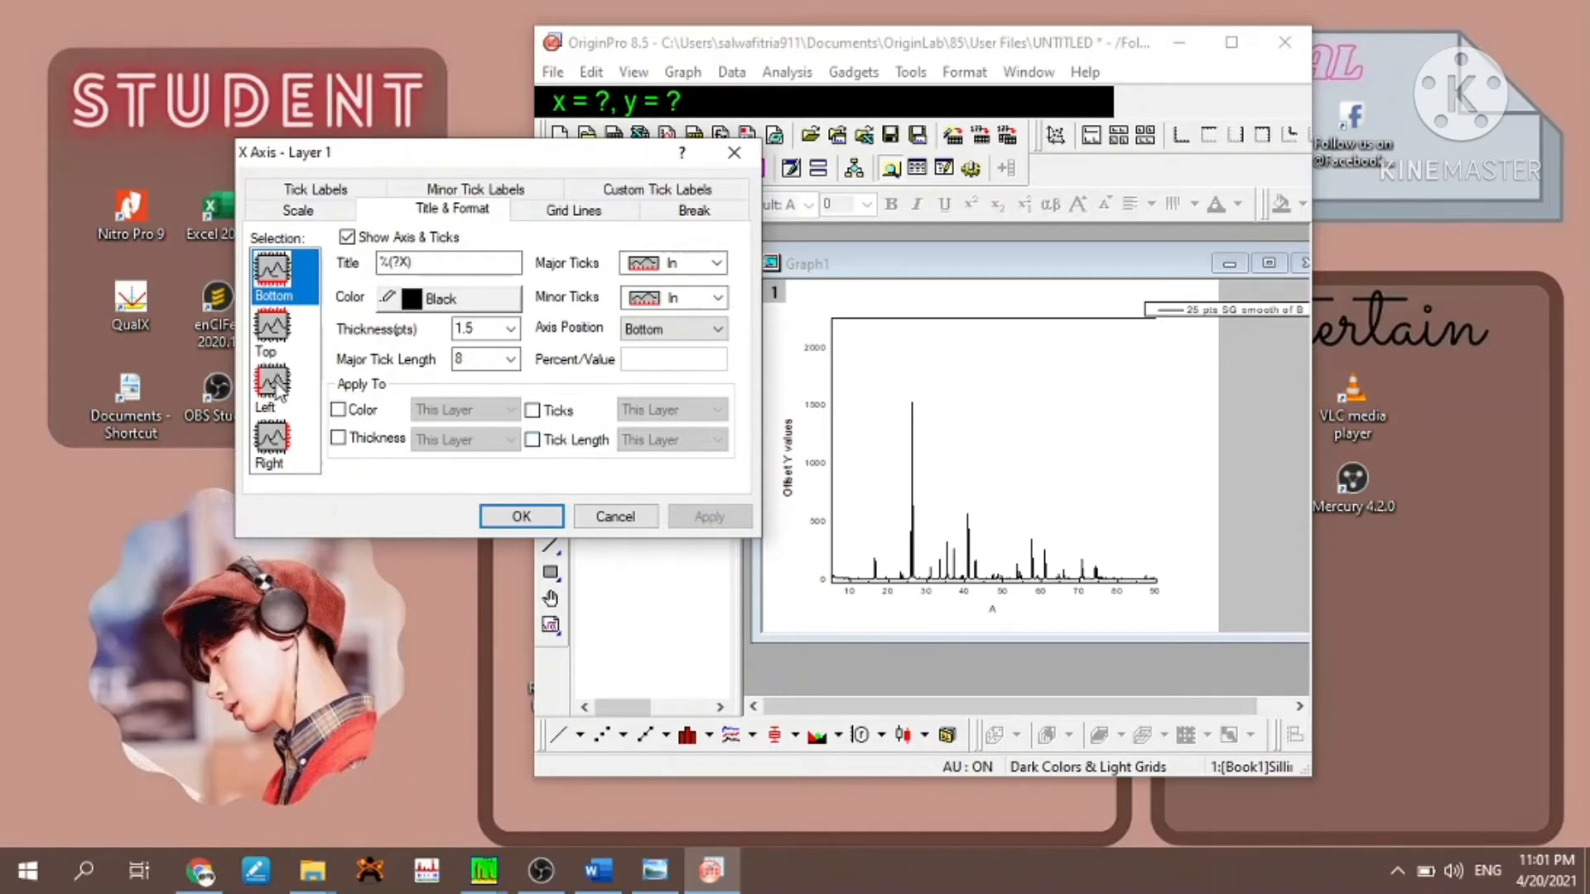
- Show the right Y axis to close the graph frame and apply the change
click(278, 461)
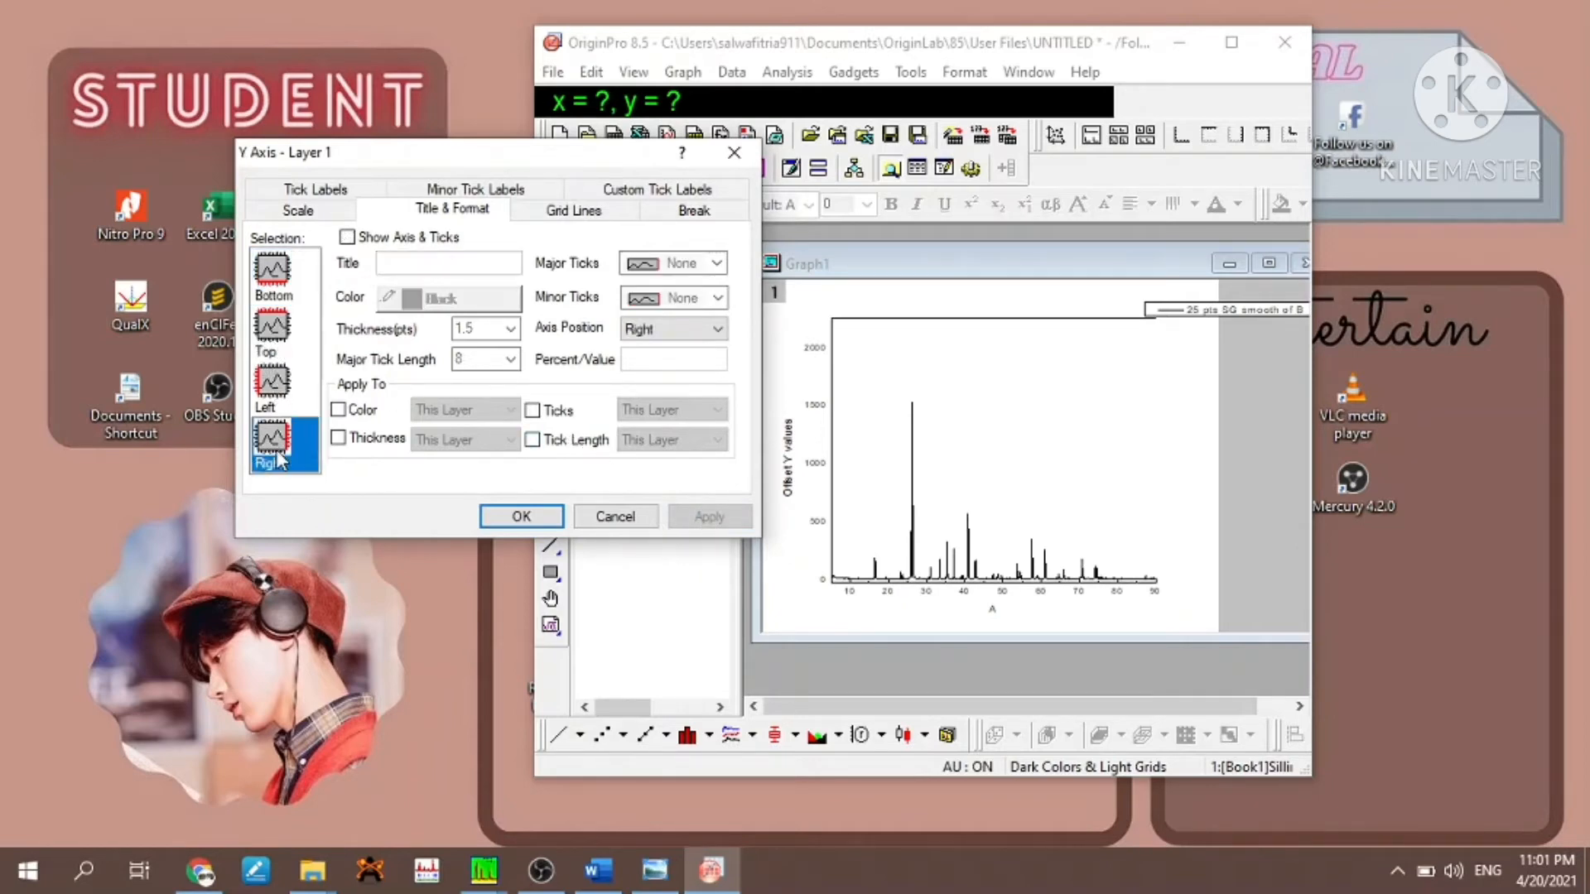
click(347, 237)
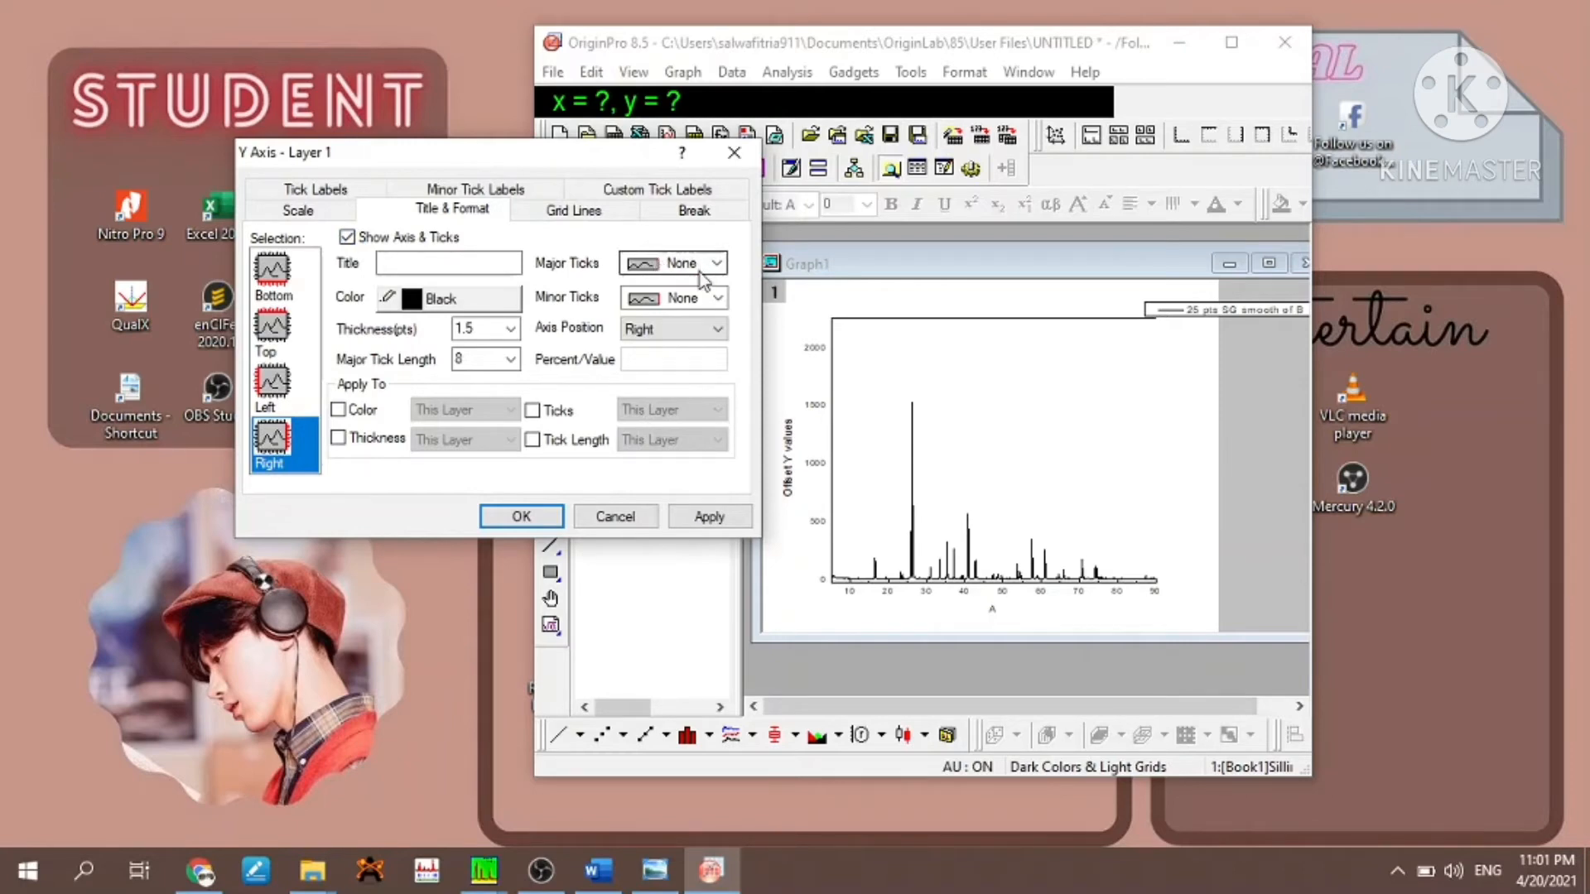
click(704, 517)
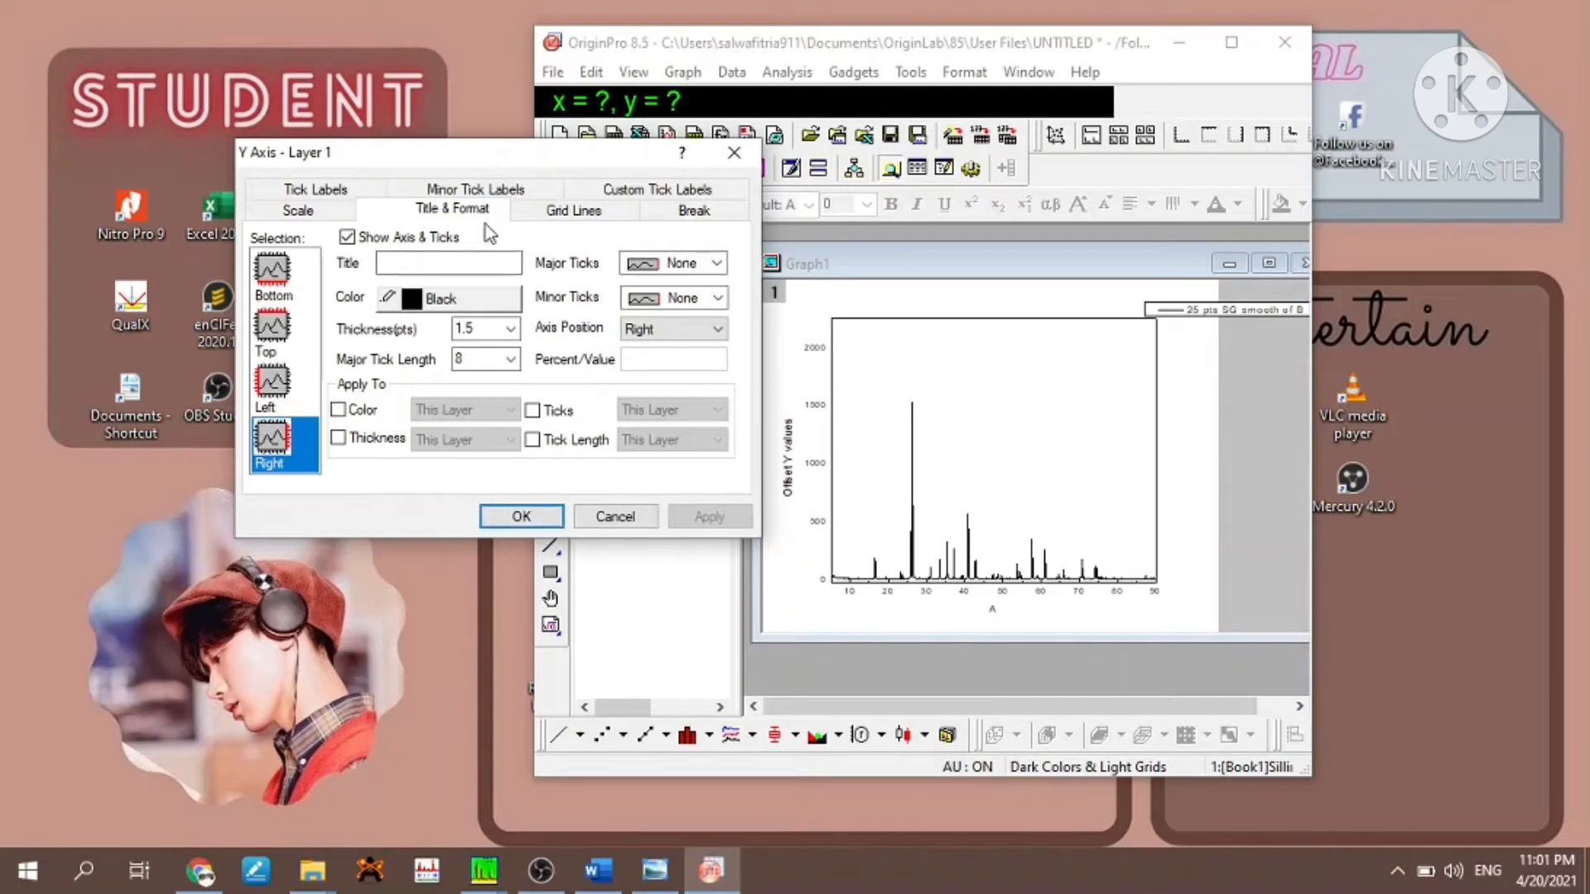
- Hide the major tick labels of the left Y axis and accept the axis settings
click(341, 192)
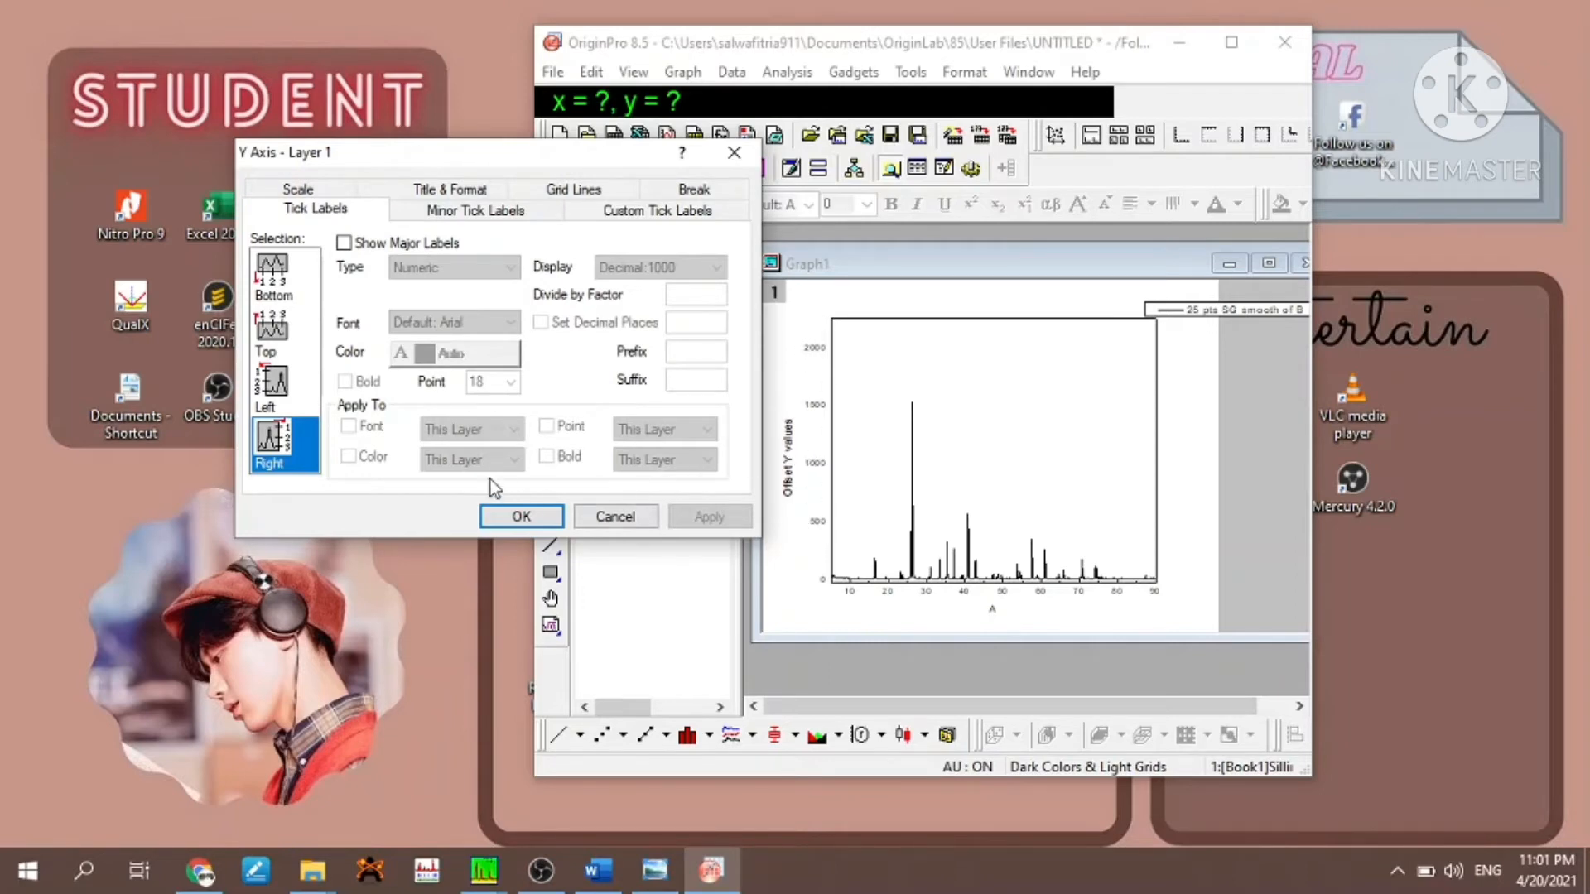
click(273, 383)
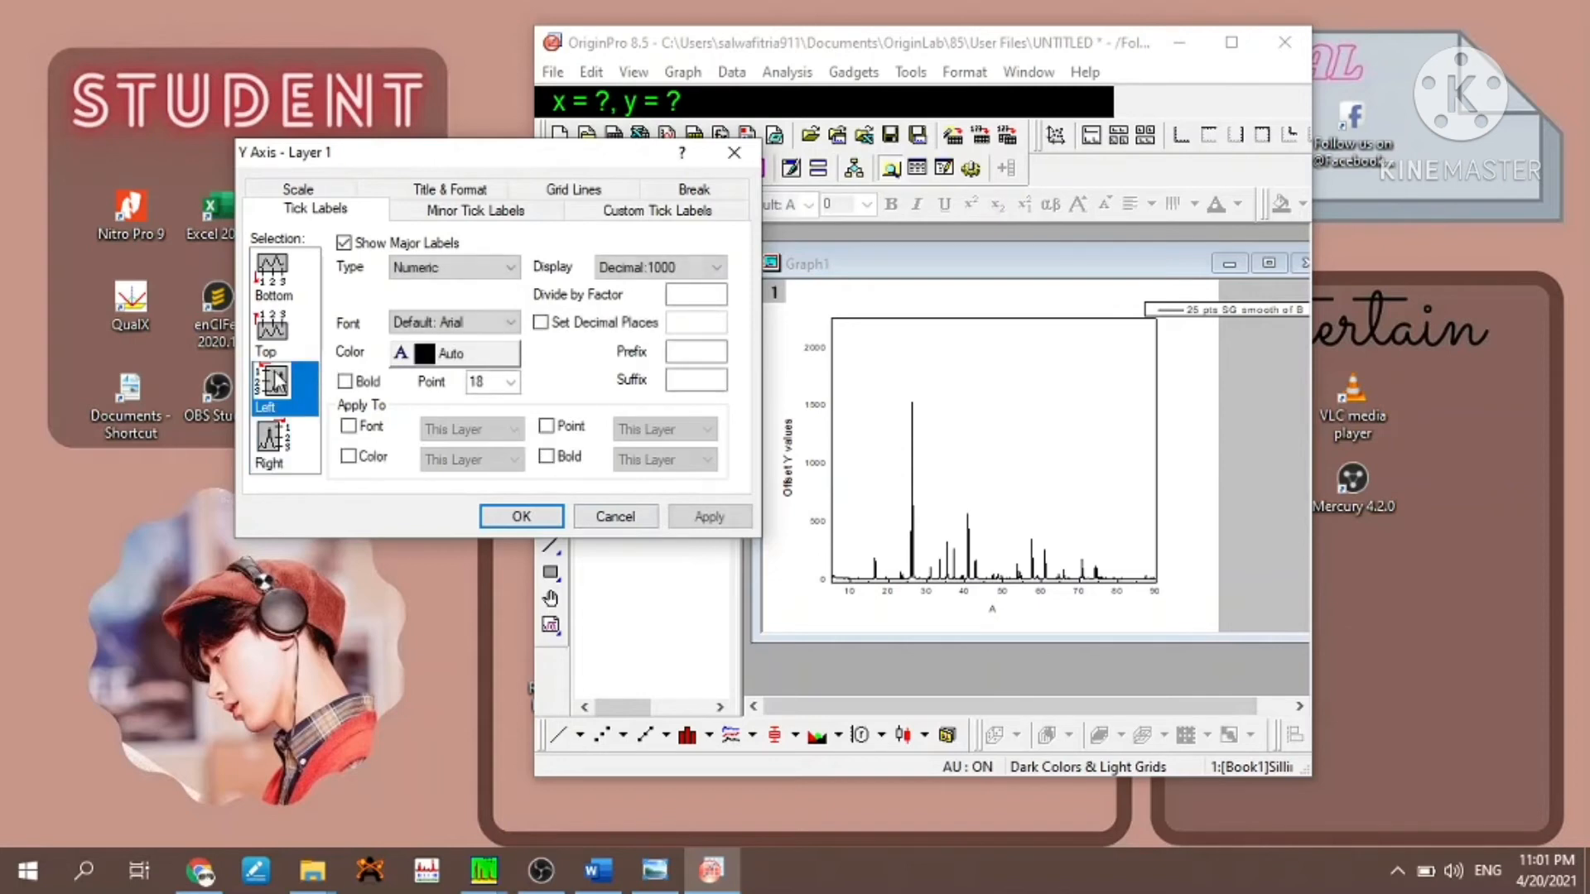
click(344, 243)
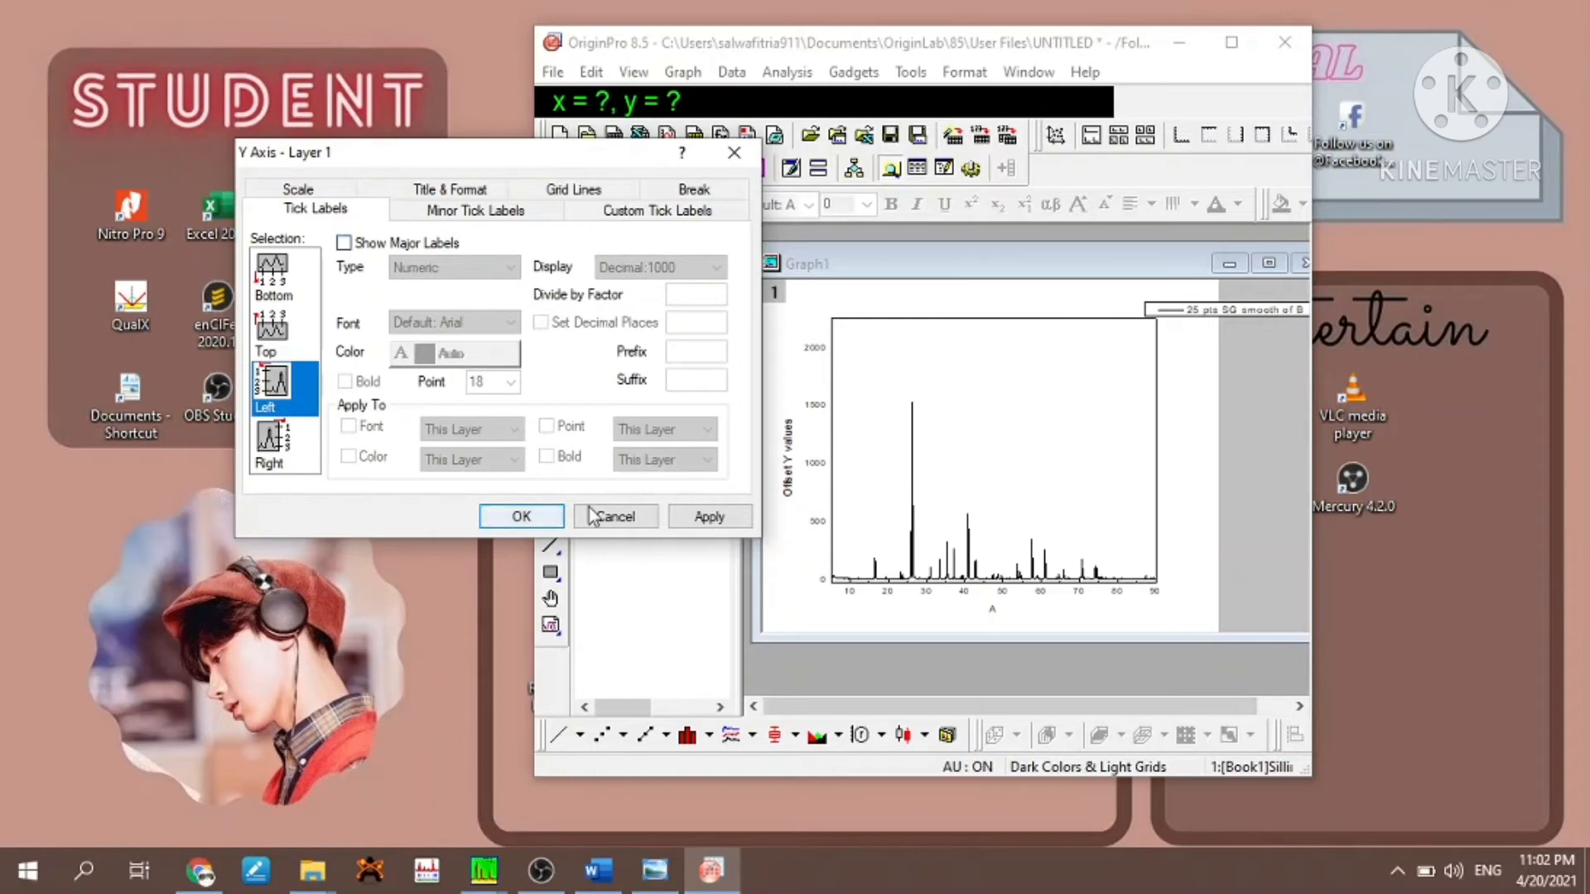
click(692, 516)
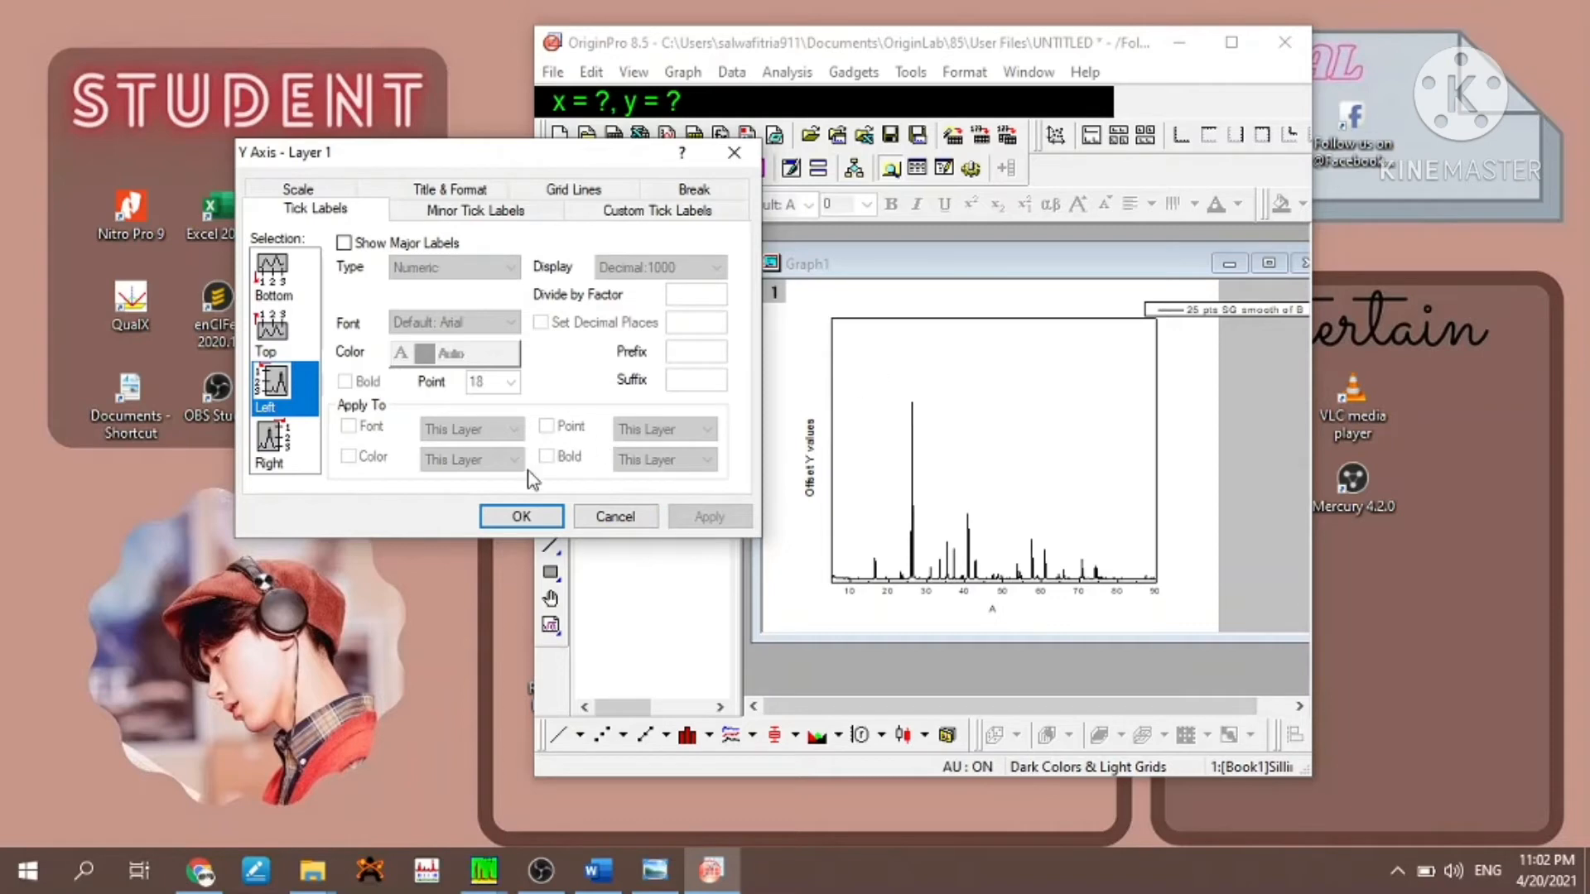
click(522, 516)
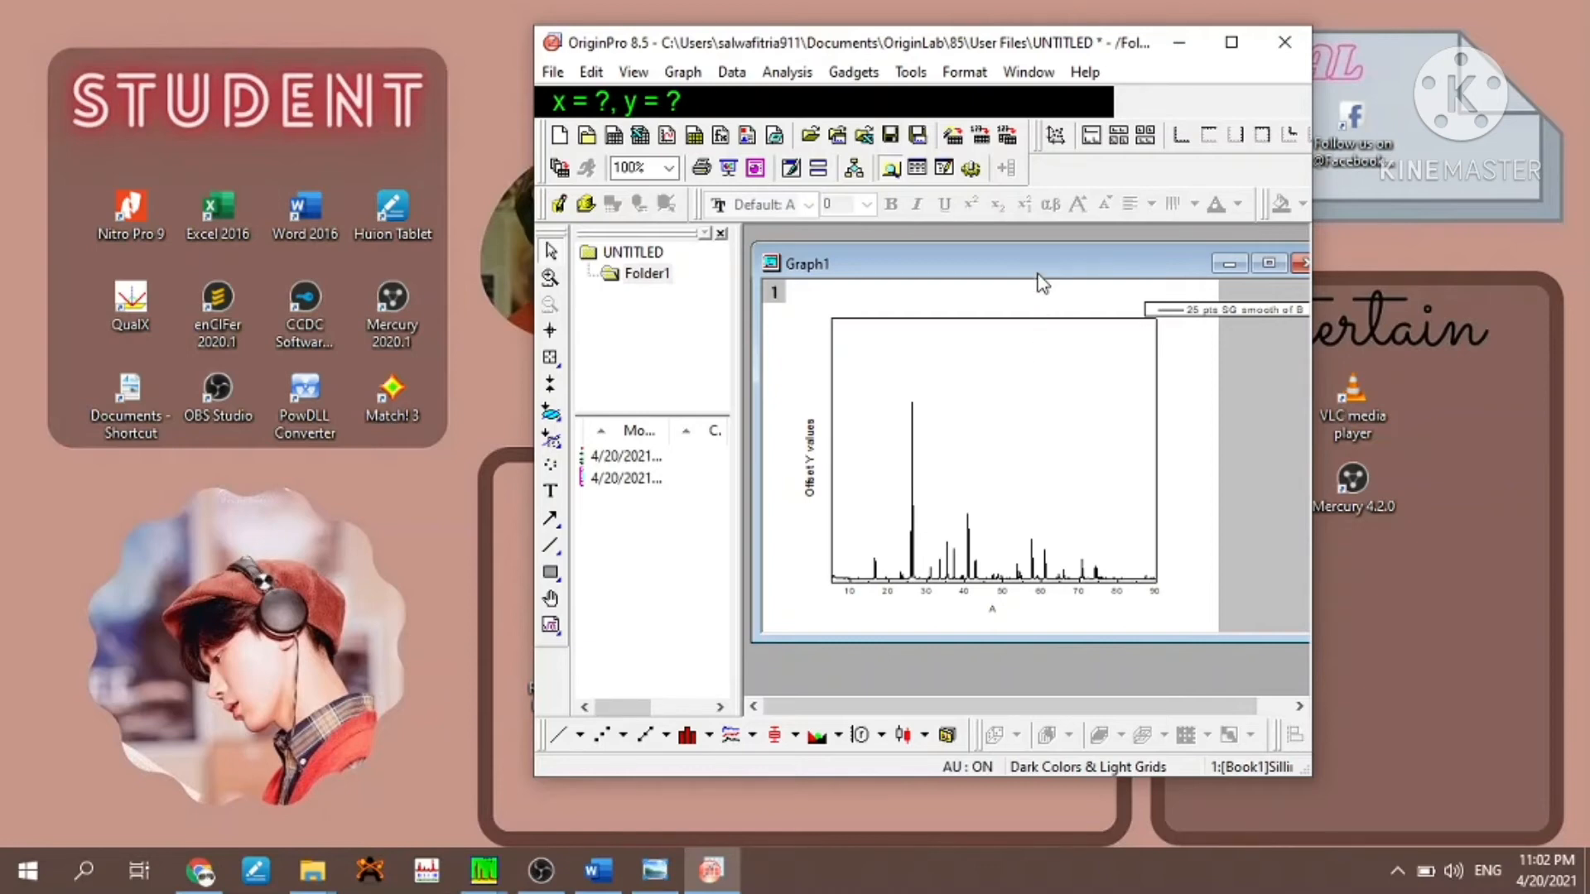
- Replace the graph's Y axis title with "Intensitas (a.U)"
double_click(811, 451)
key(BackSpace)
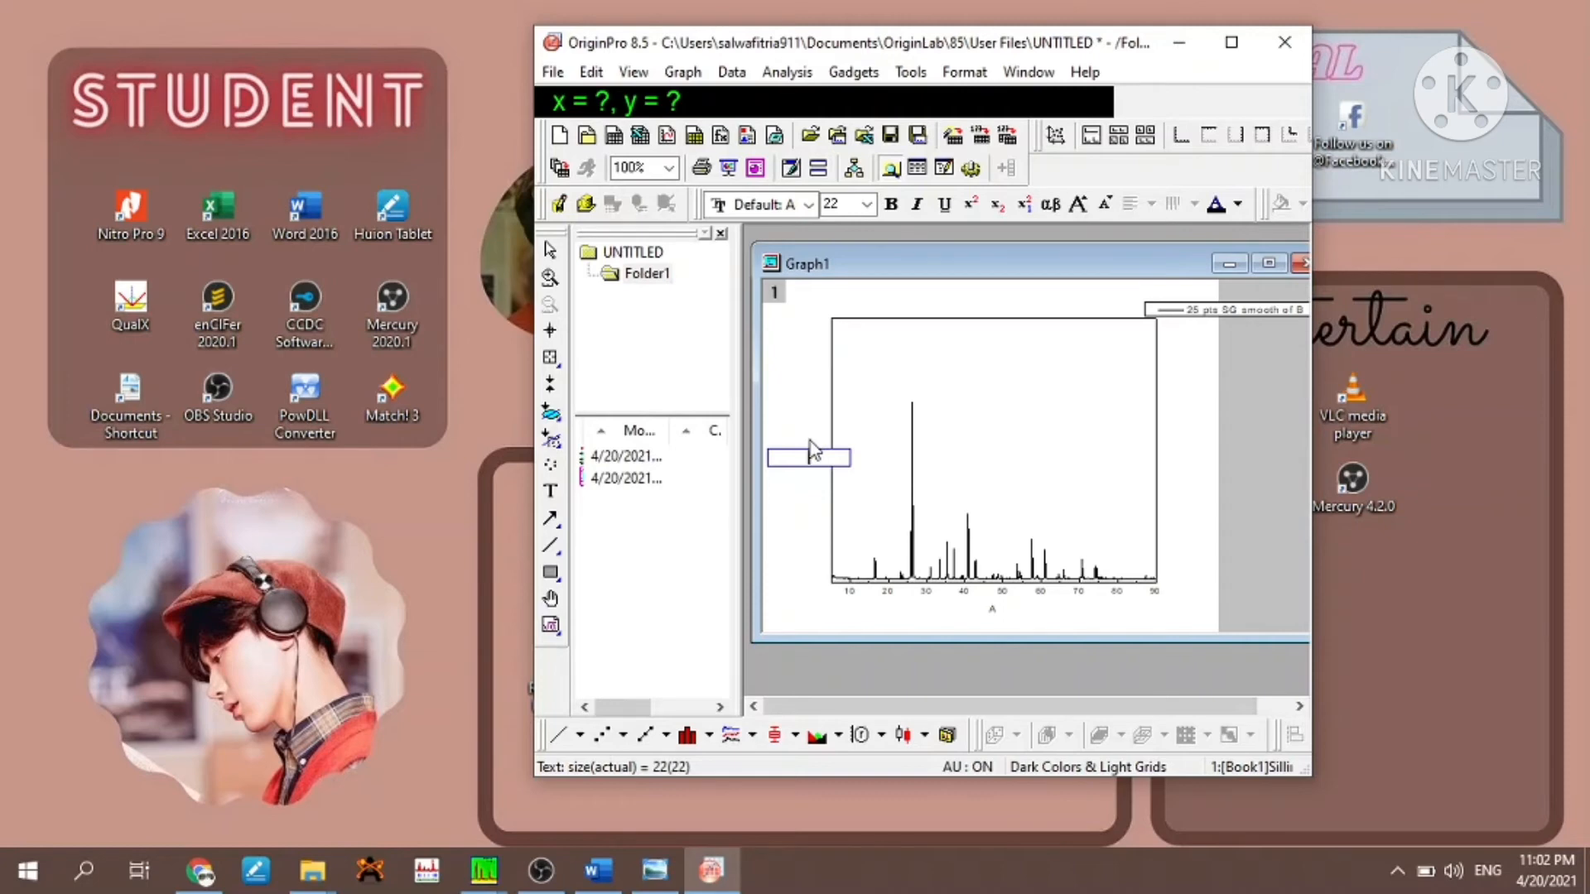
text(Intens)
text(itas)
text( (a))
text(.)
text(U)
key(Return)
key(BackSpace)
text())
key(BackSpace)
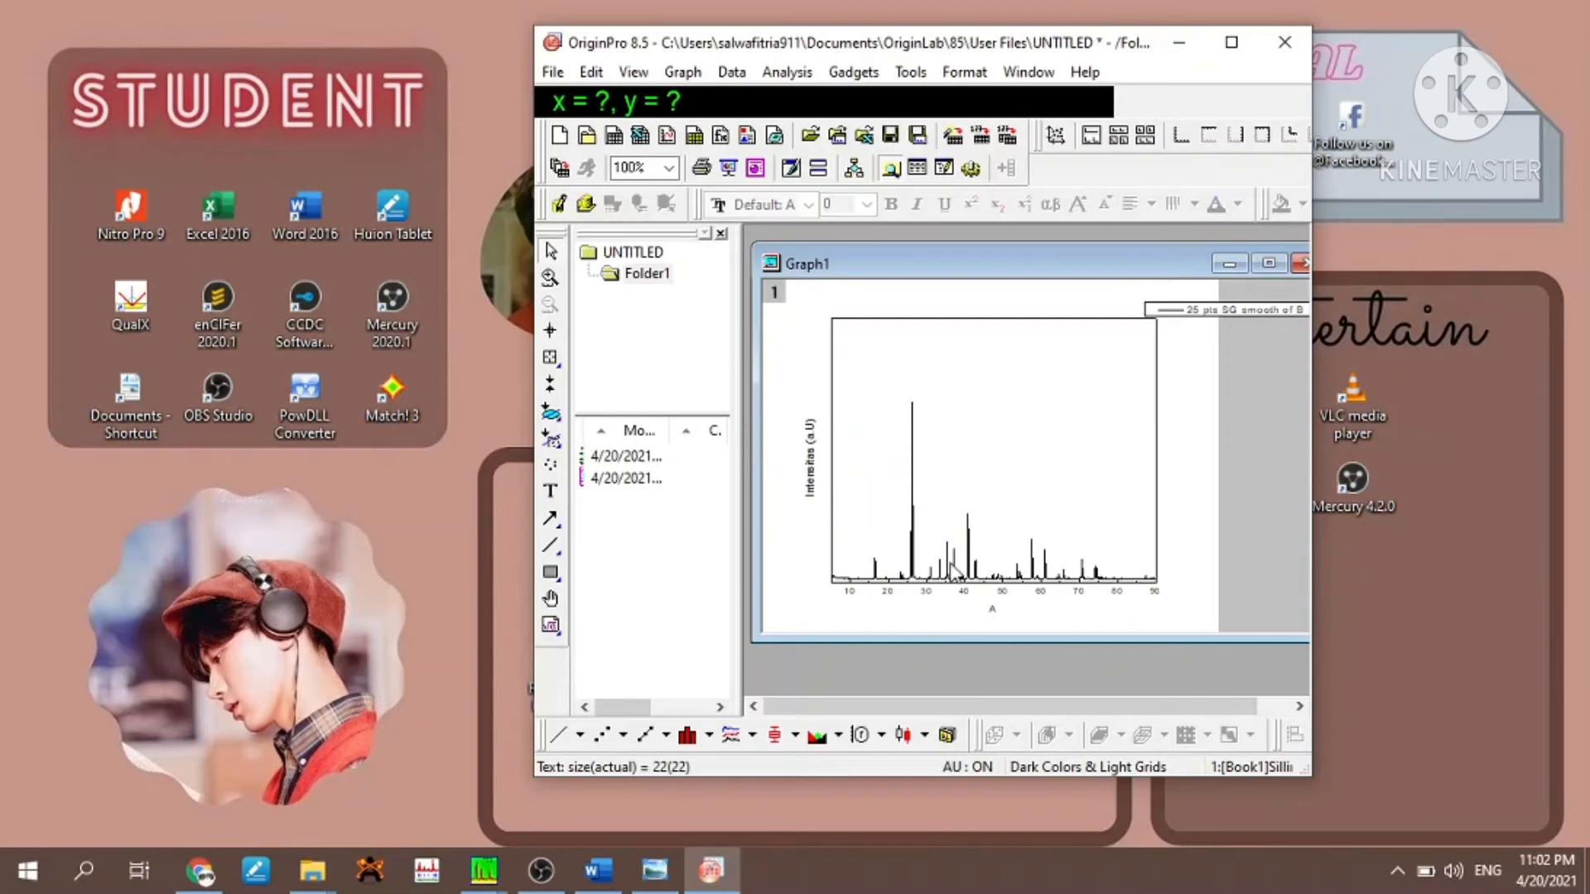
- Replace the X axis title with "2θ(°C)", inserting the θ and ° characters from the symbol map
click(993, 613)
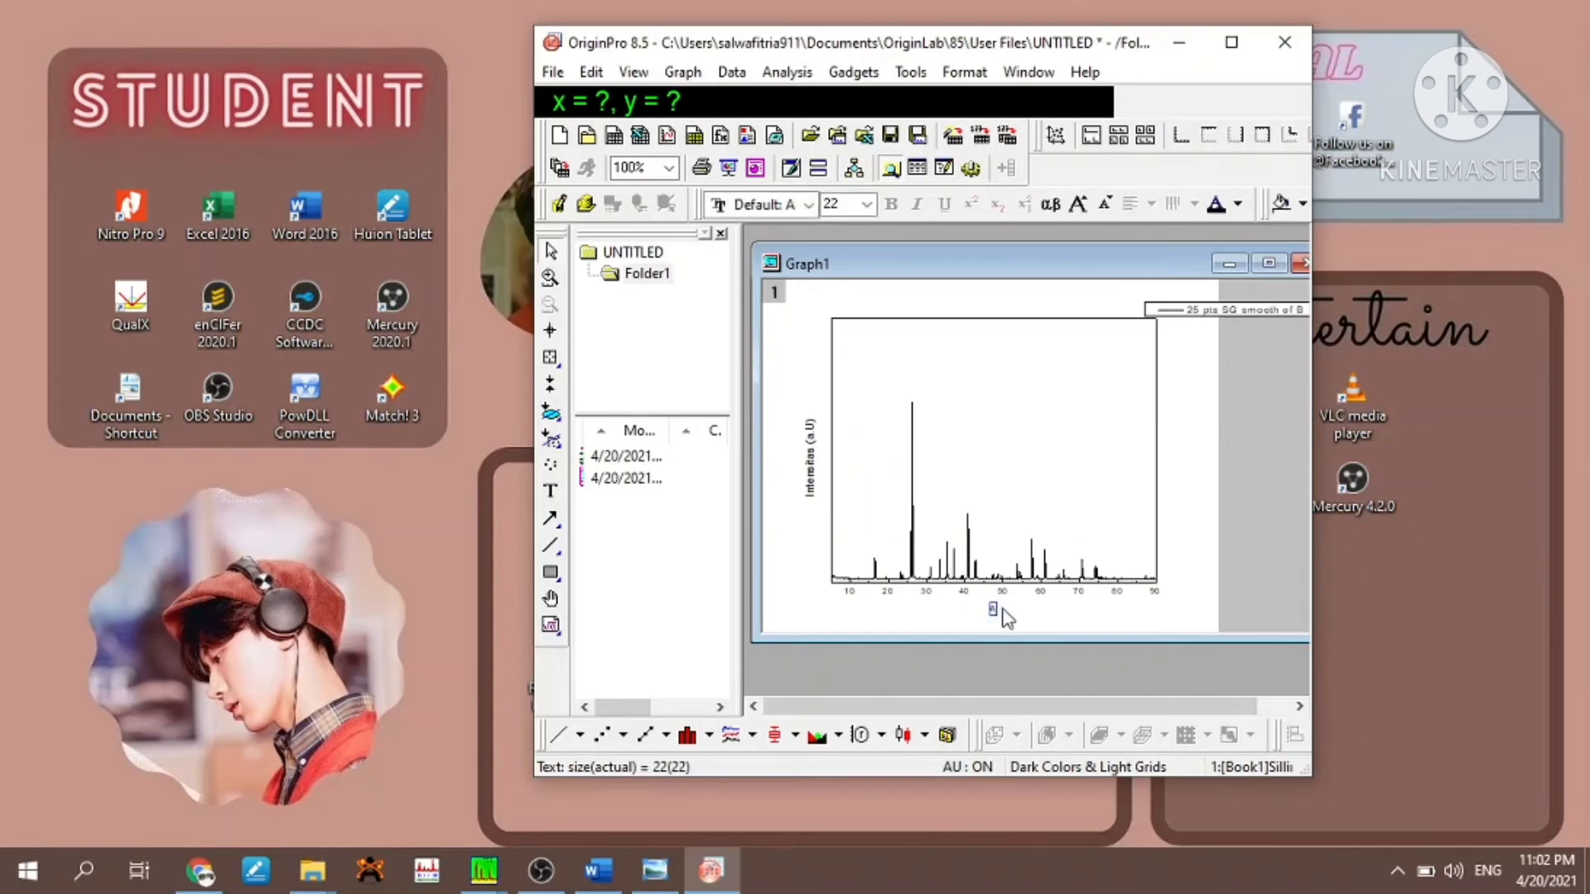
double_click(997, 615)
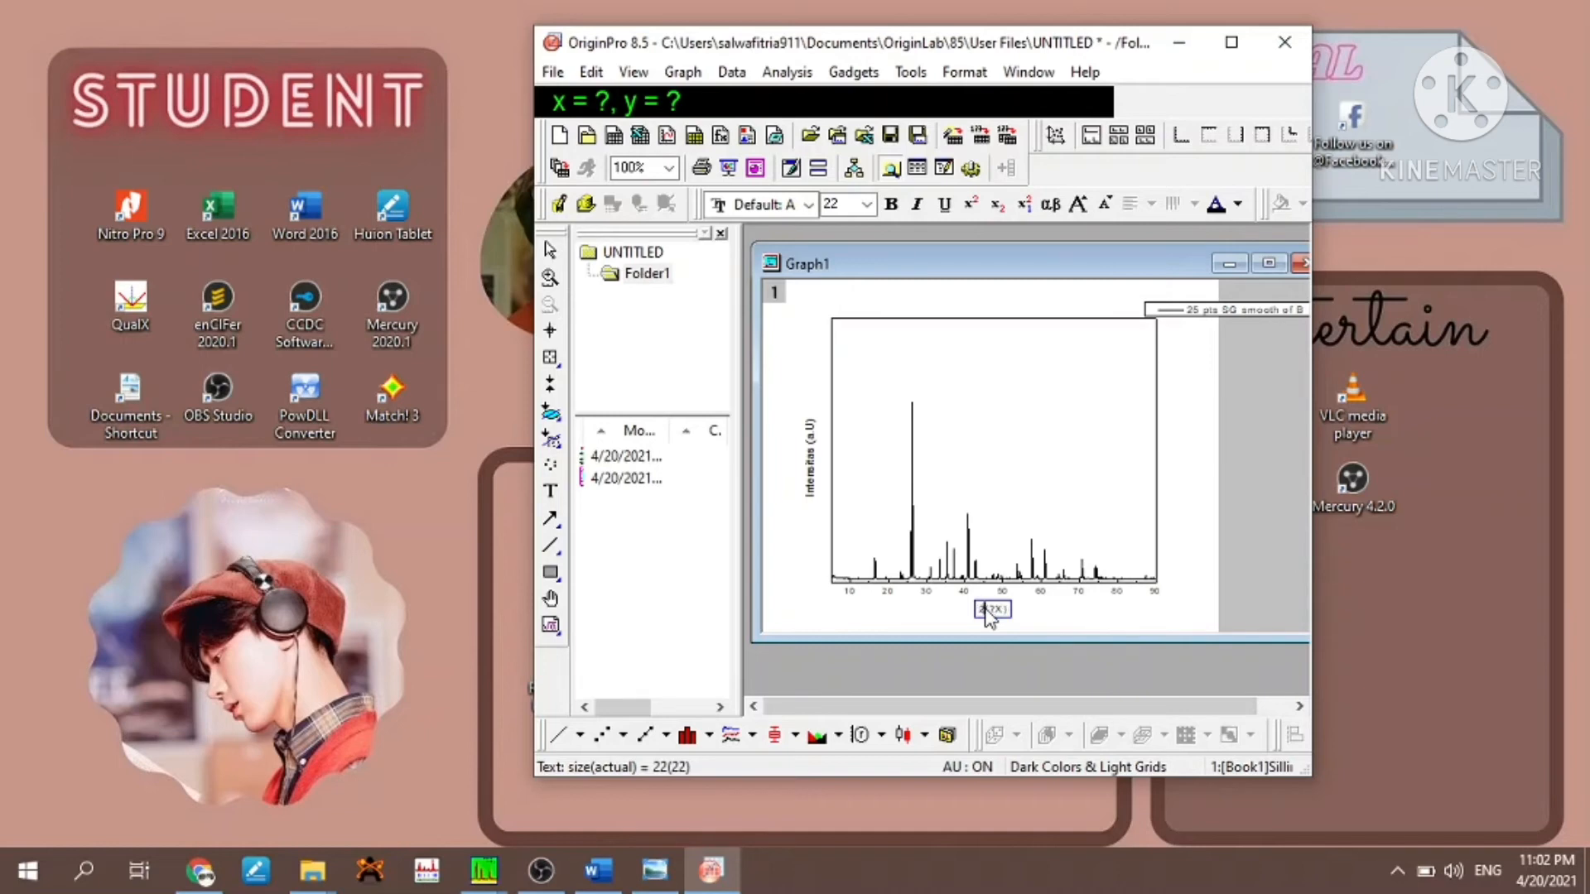
key(ctrl+m)
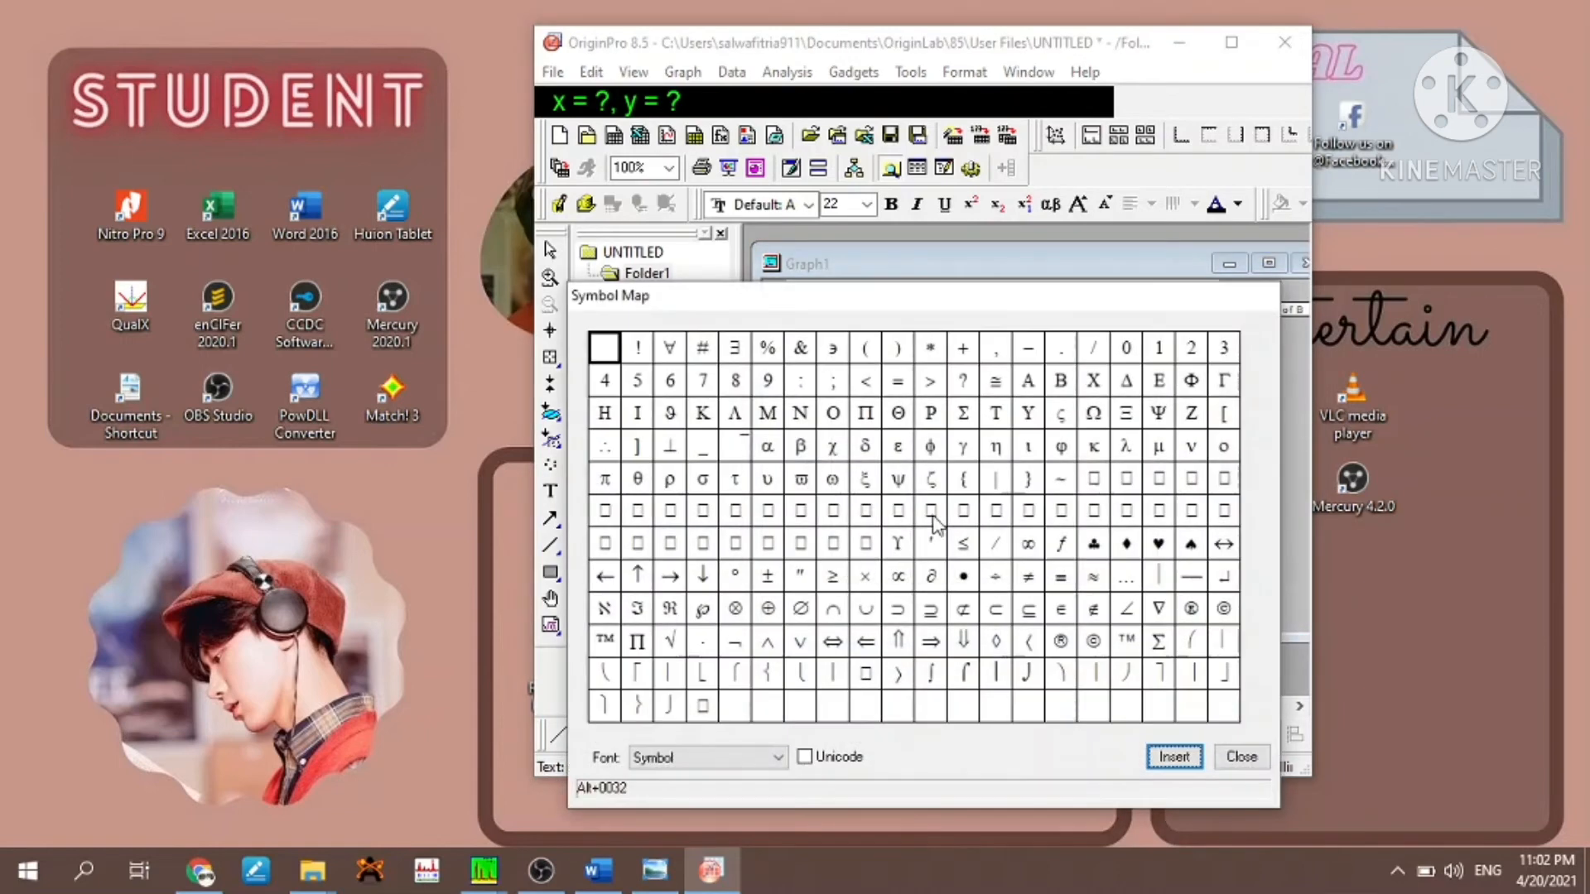
click(638, 480)
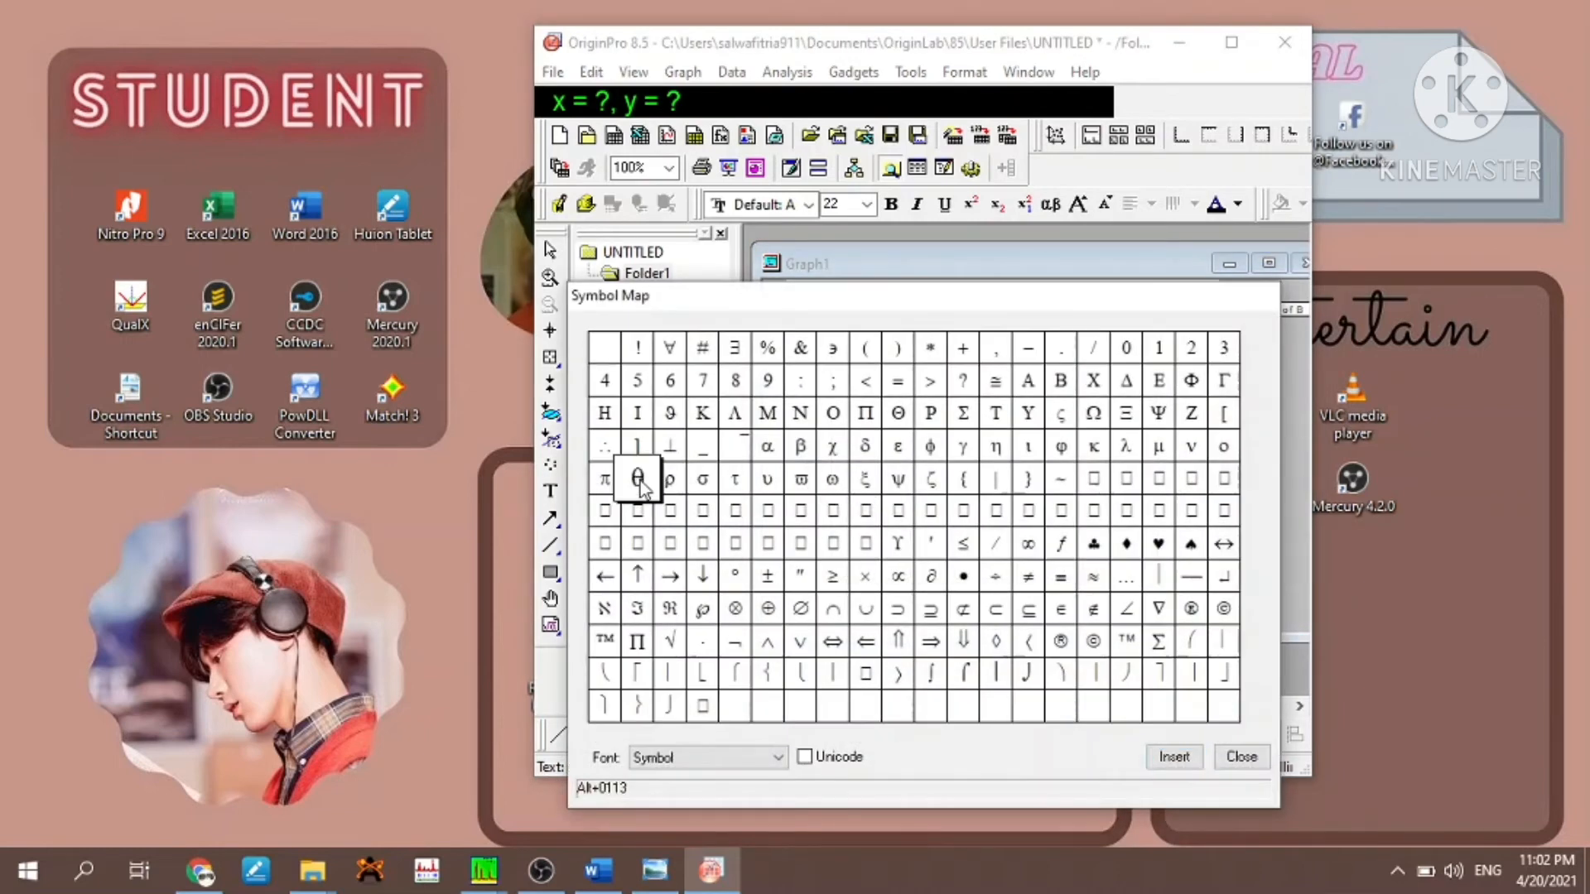
click(1175, 757)
click(1236, 761)
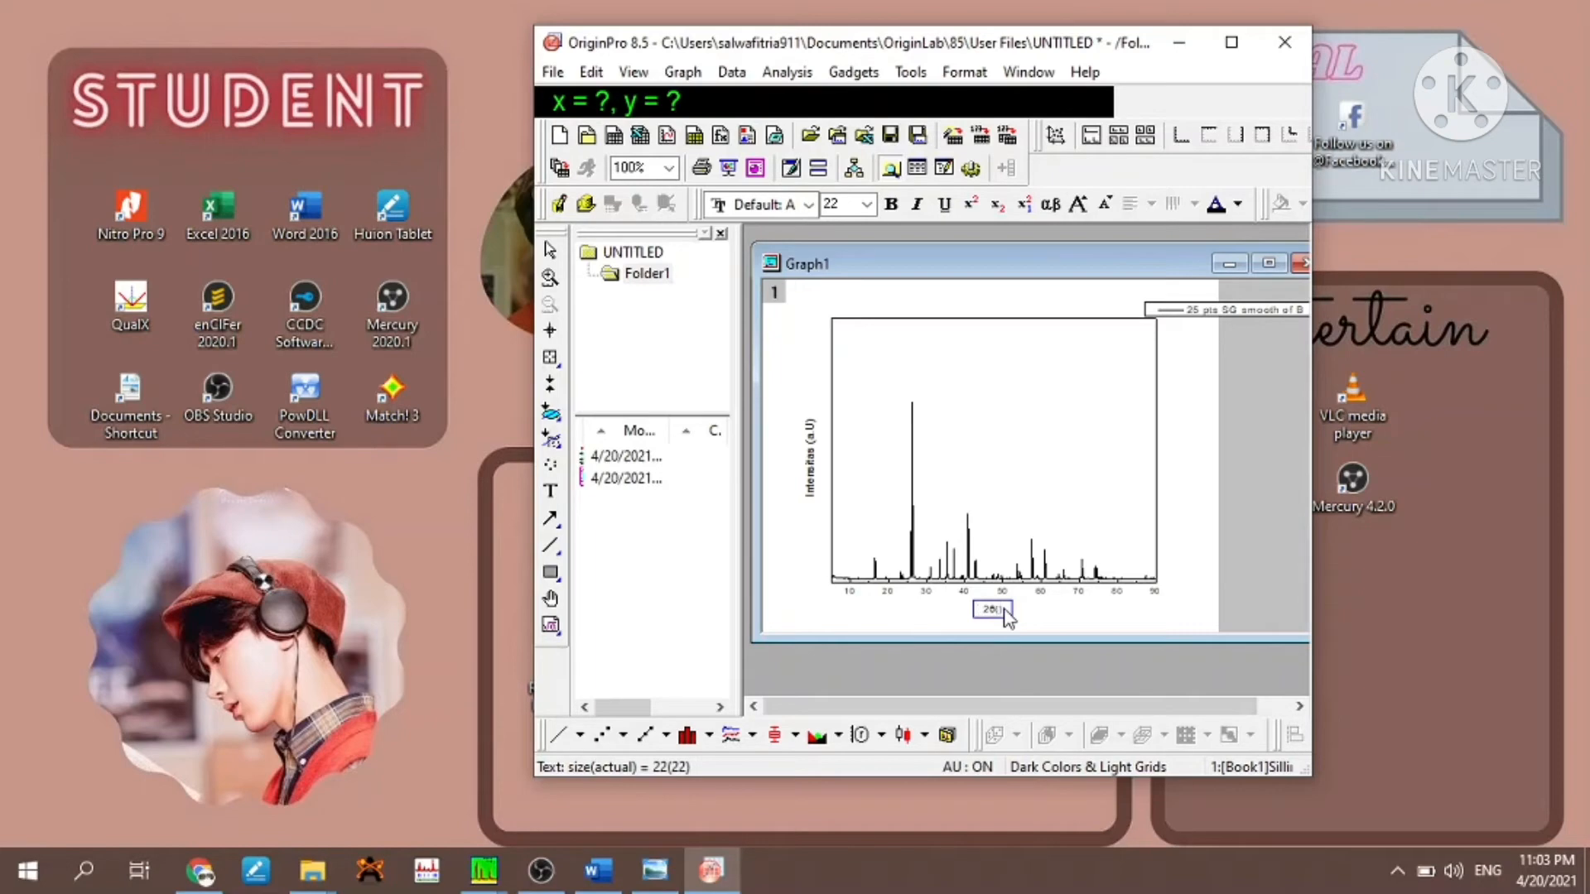
key(ctrl+m)
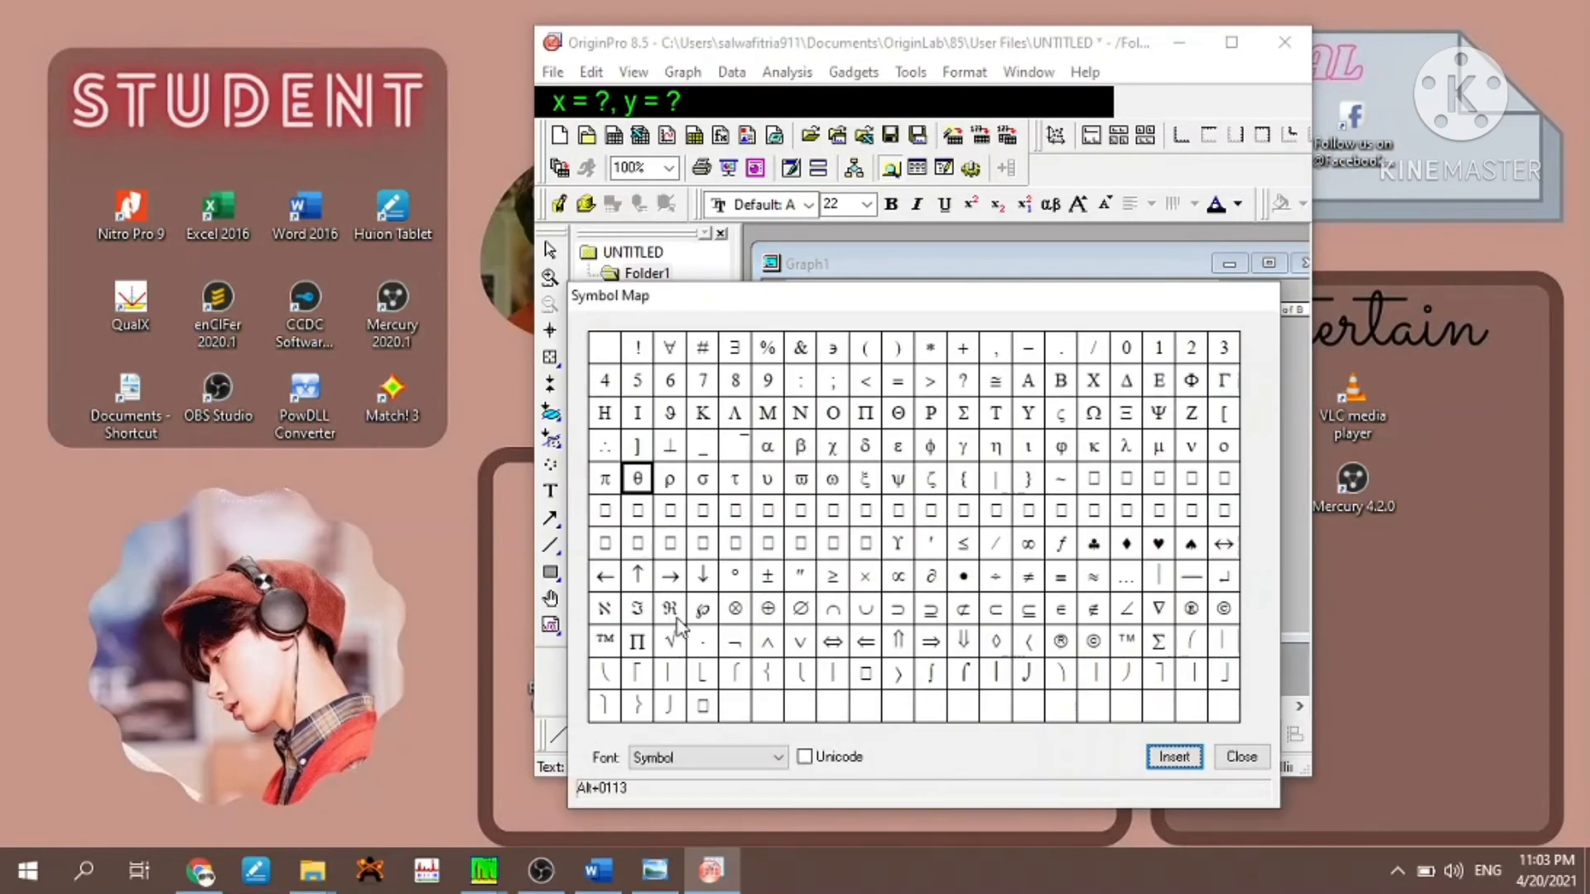
click(733, 578)
click(1174, 757)
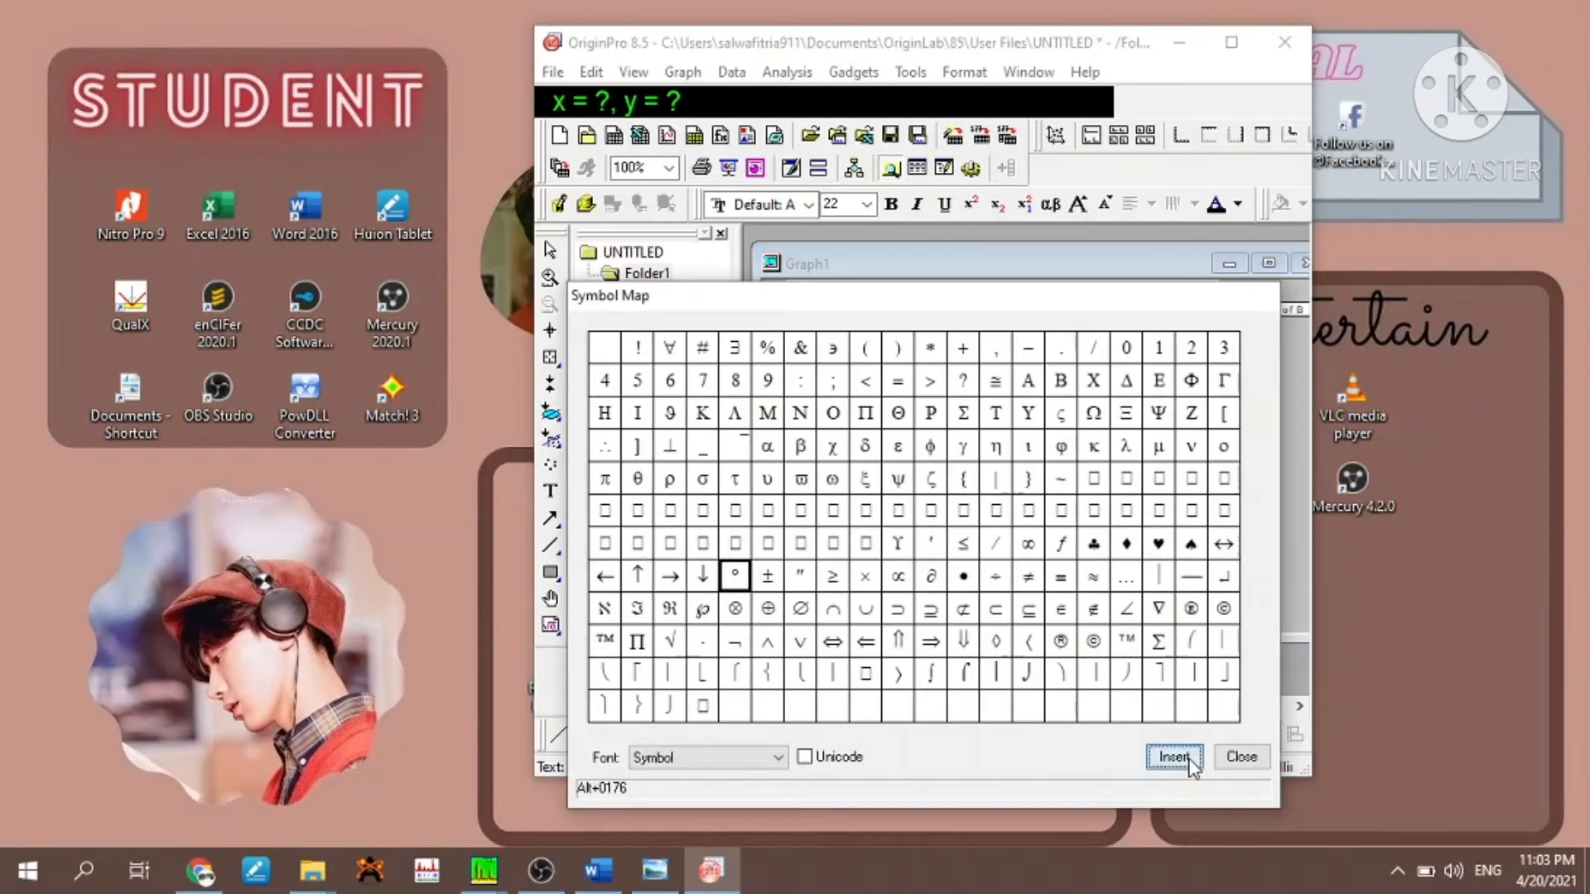
click(1241, 757)
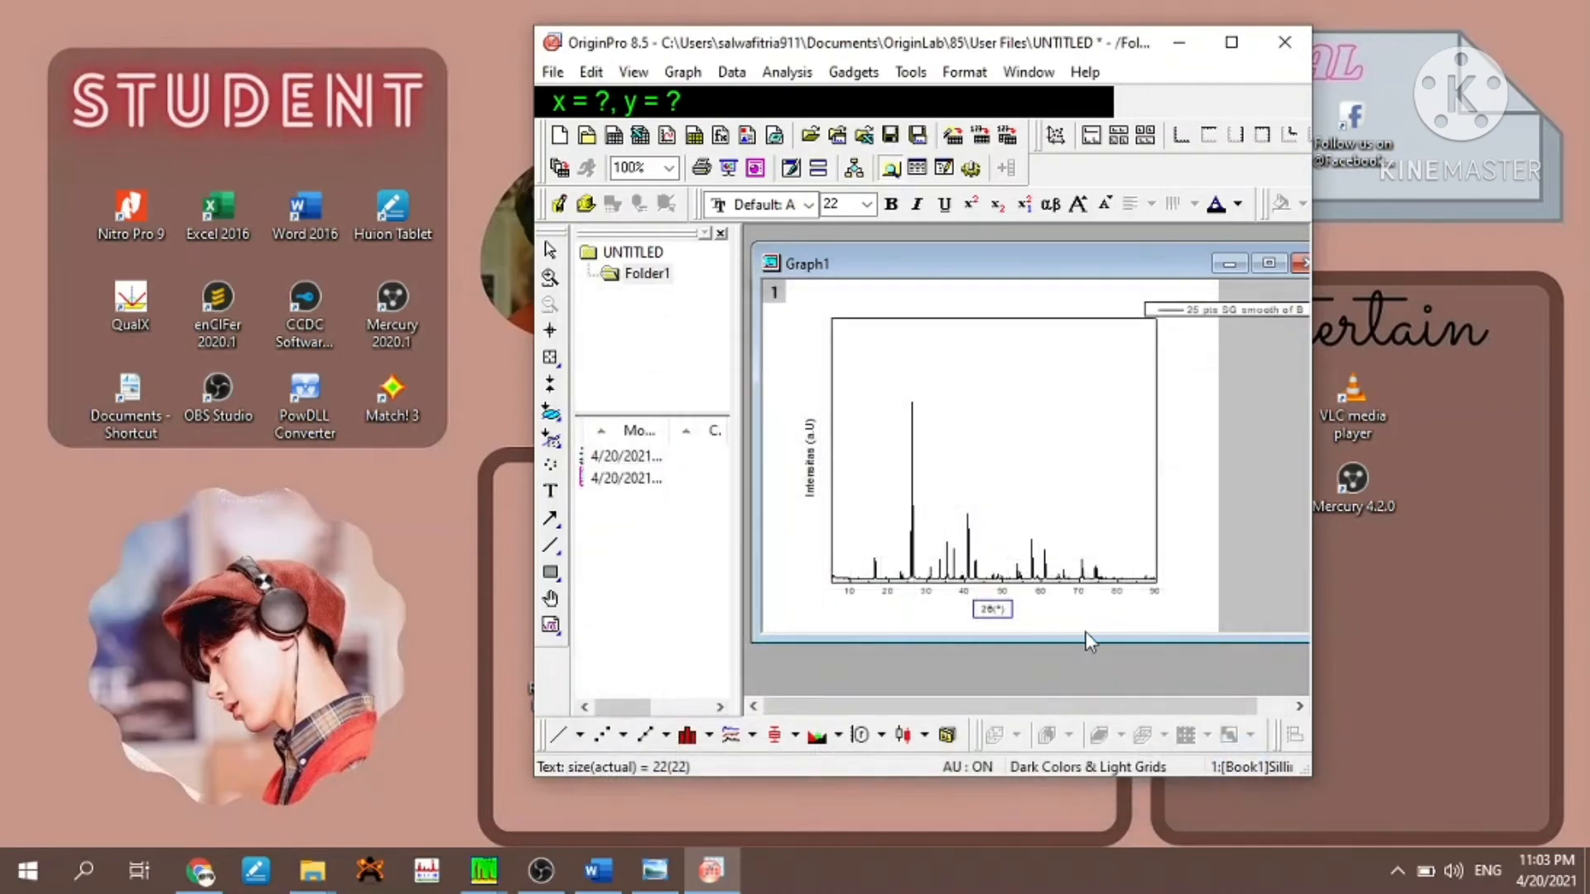
- Clean up the spacing in the X axis title so that it reads "2θ(°C)"
click(1036, 620)
click(988, 611)
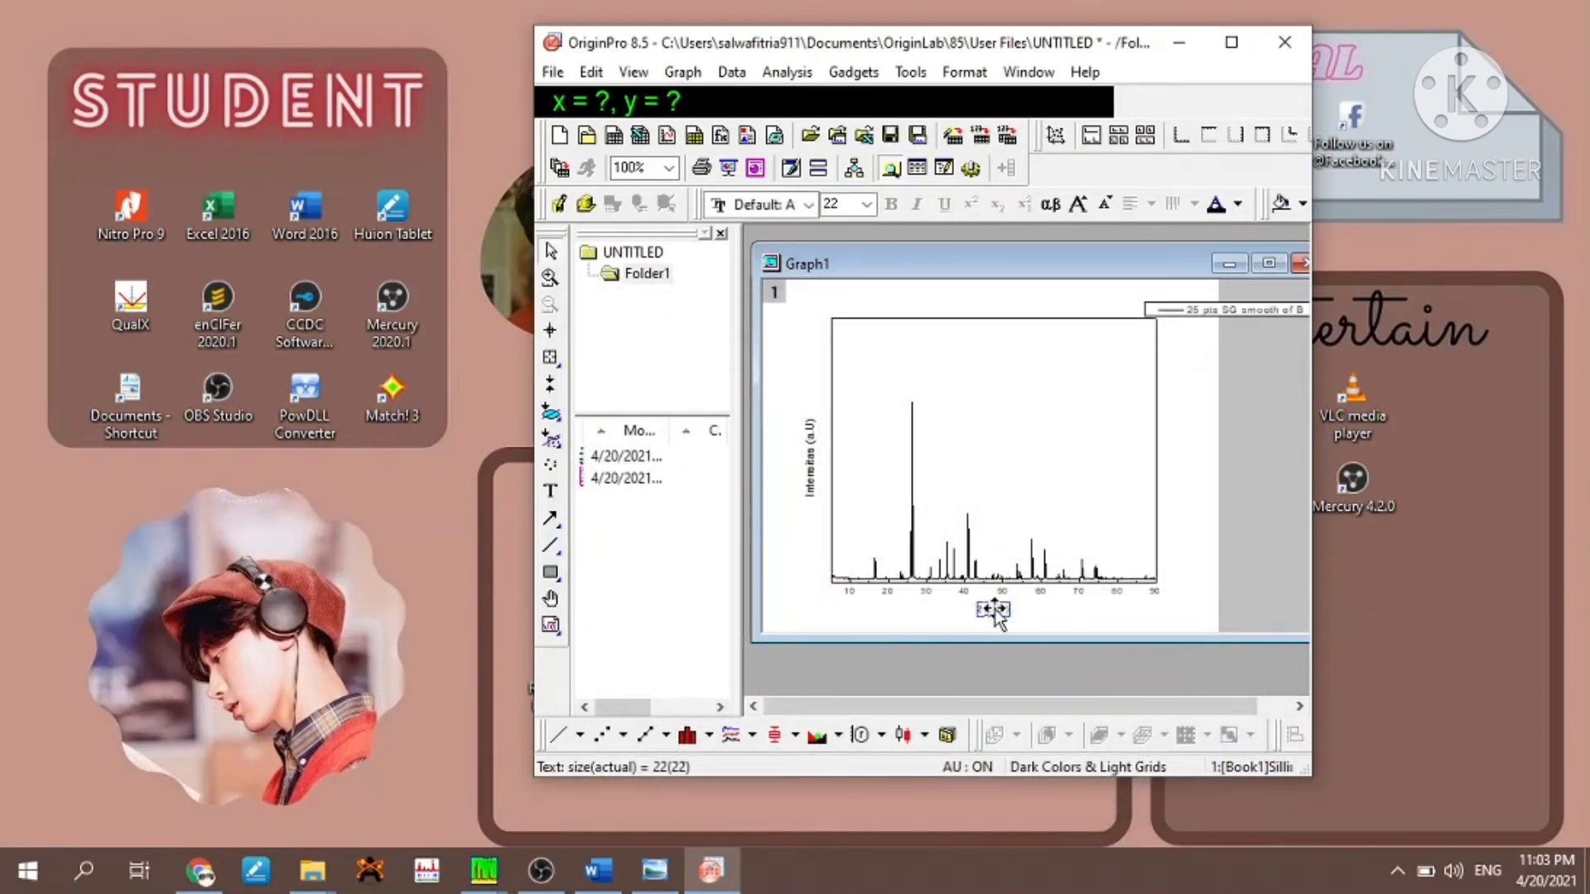
click(994, 614)
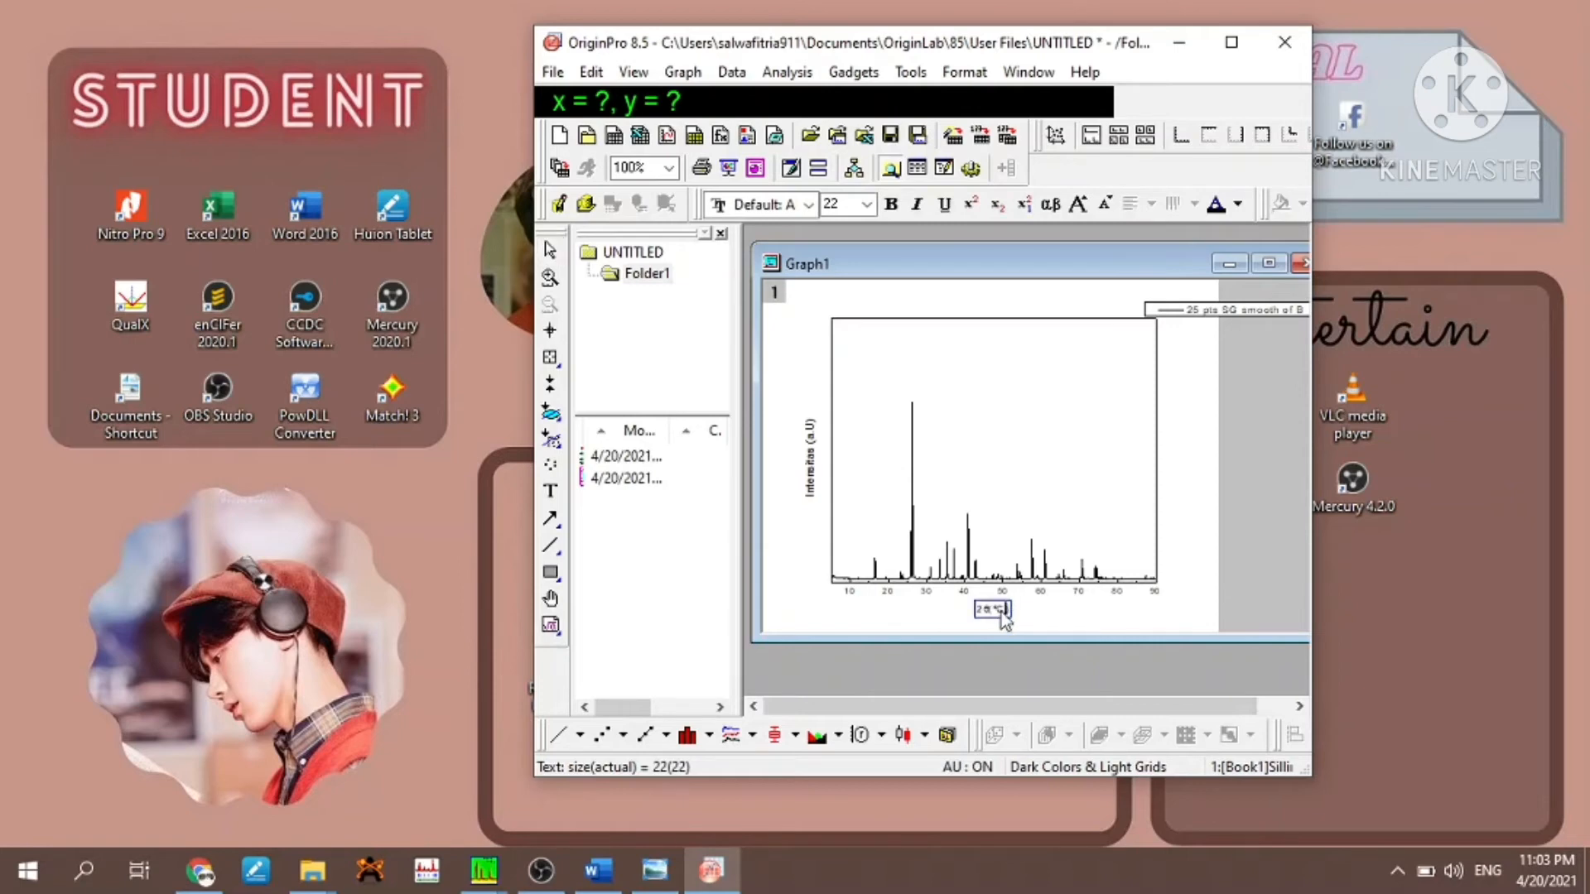
key(Left)
key(Left)
key(Left)
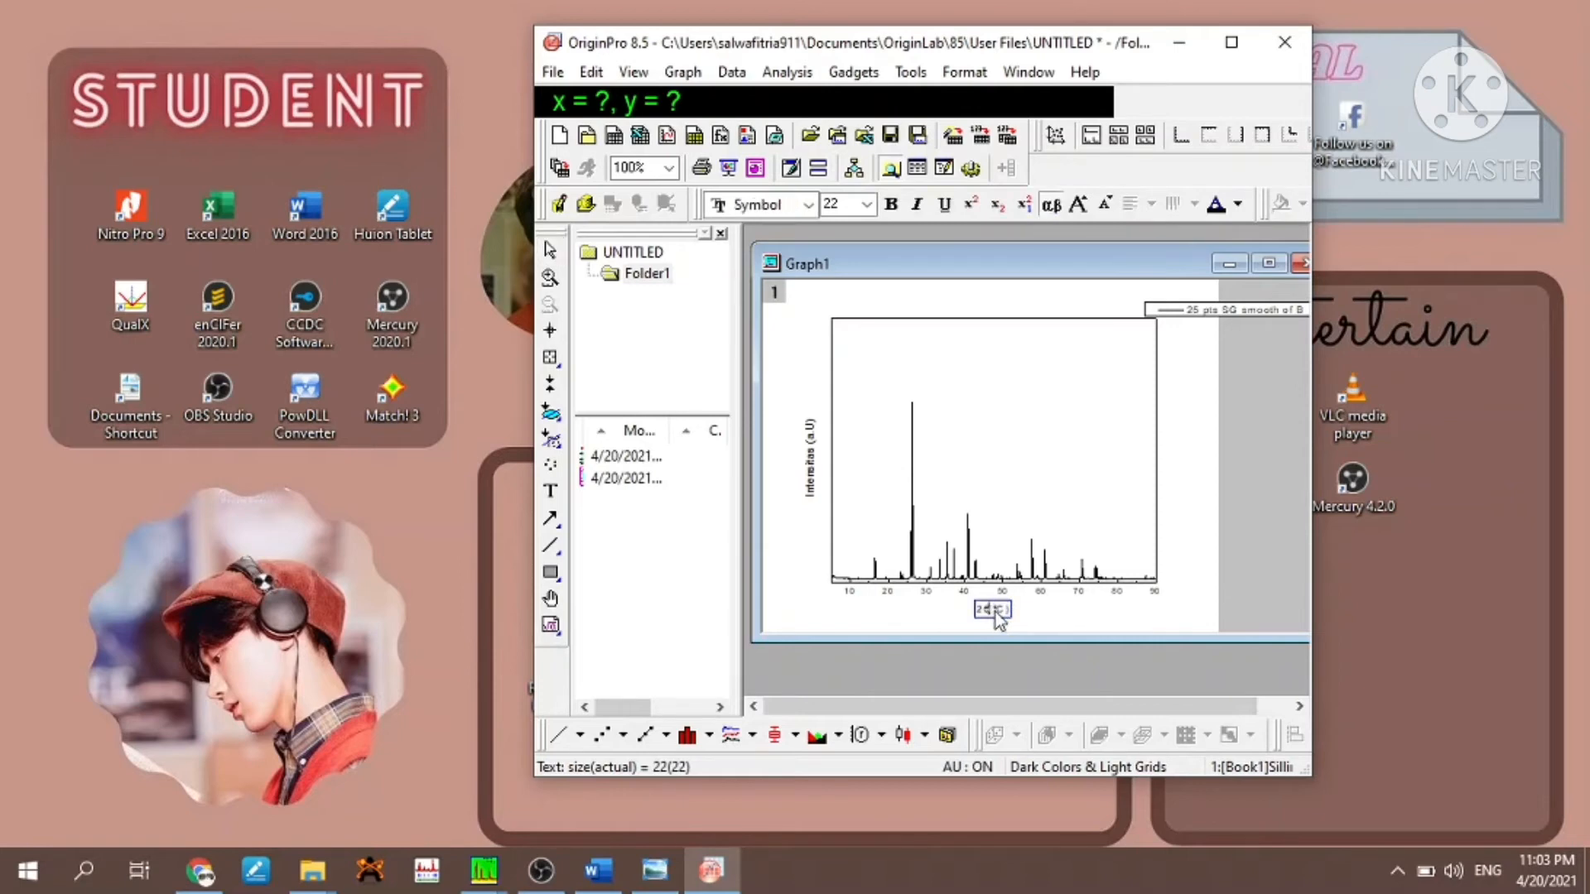
click(808, 538)
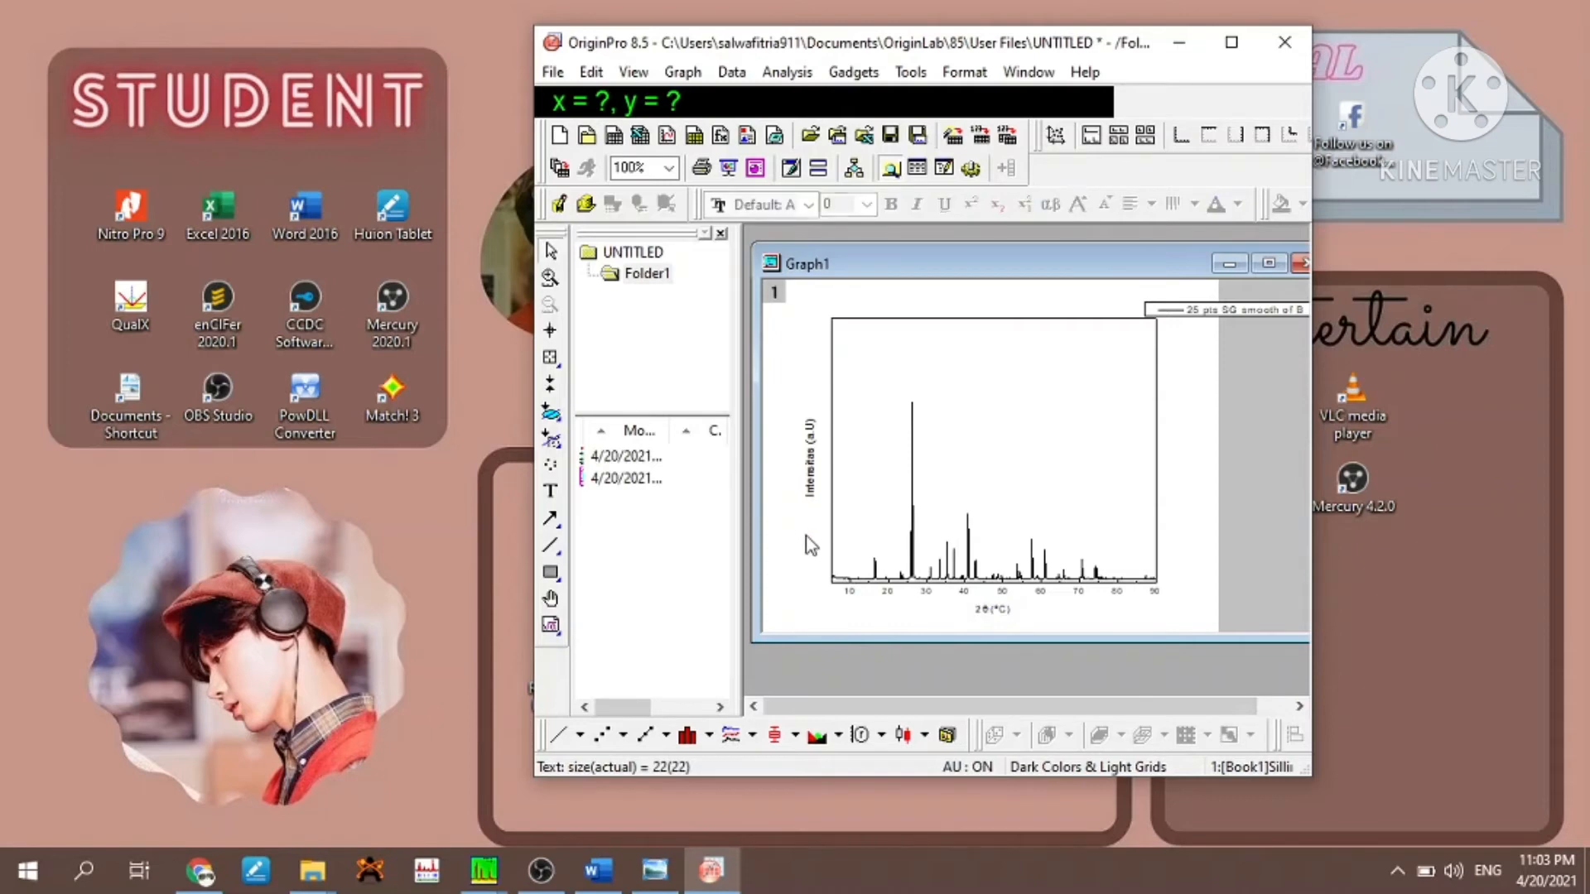
- Move the legend inside the graph frame, near the frame's upper-right corner
click(1237, 310)
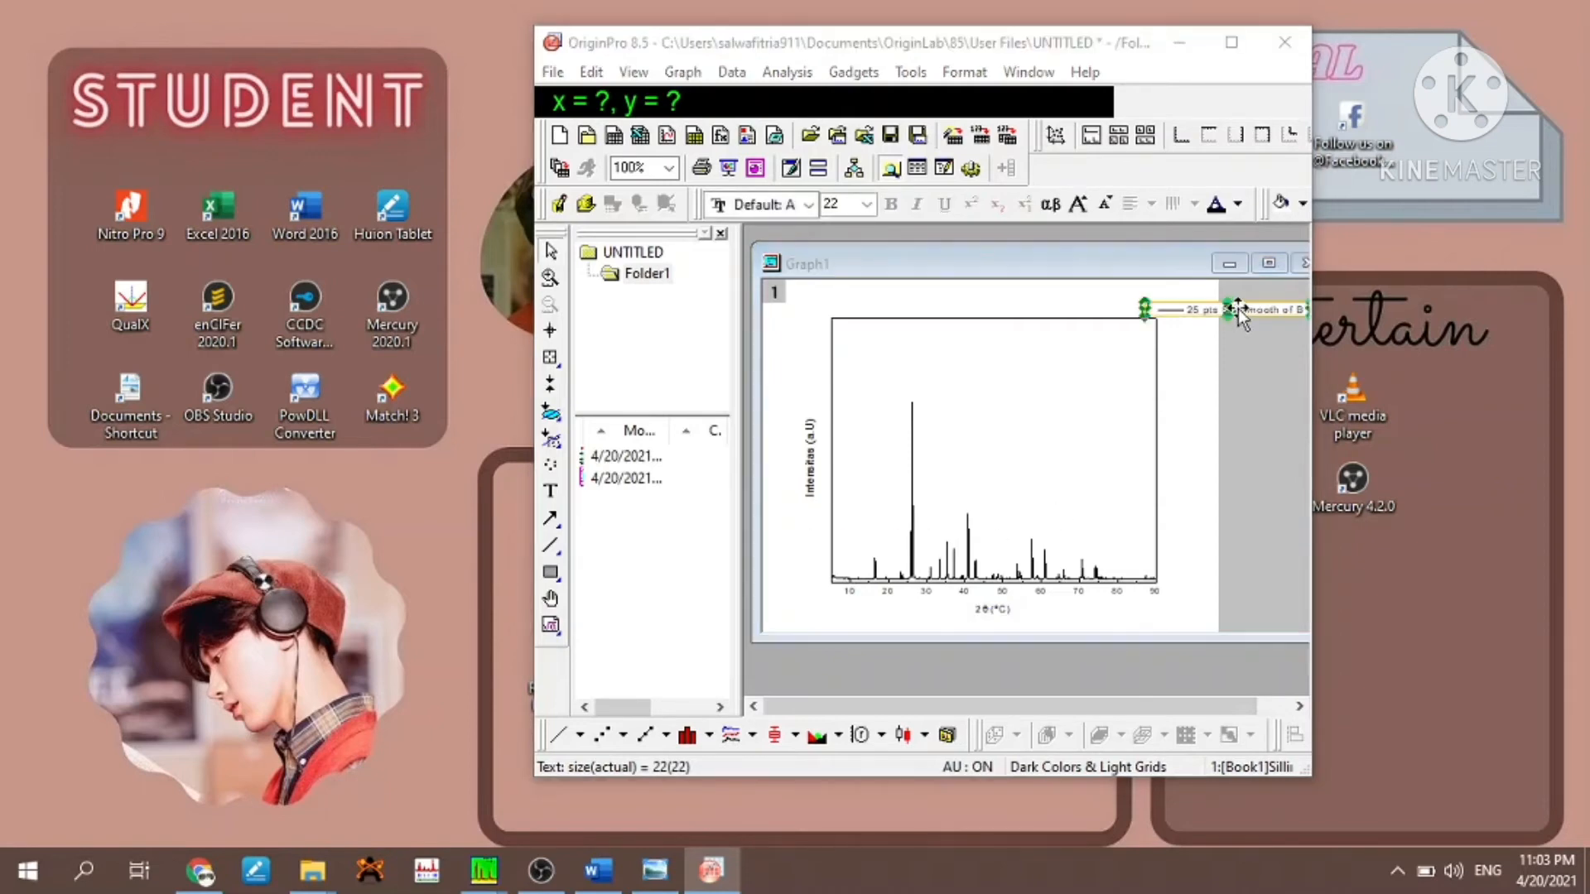
drag(1243, 306, 1081, 328)
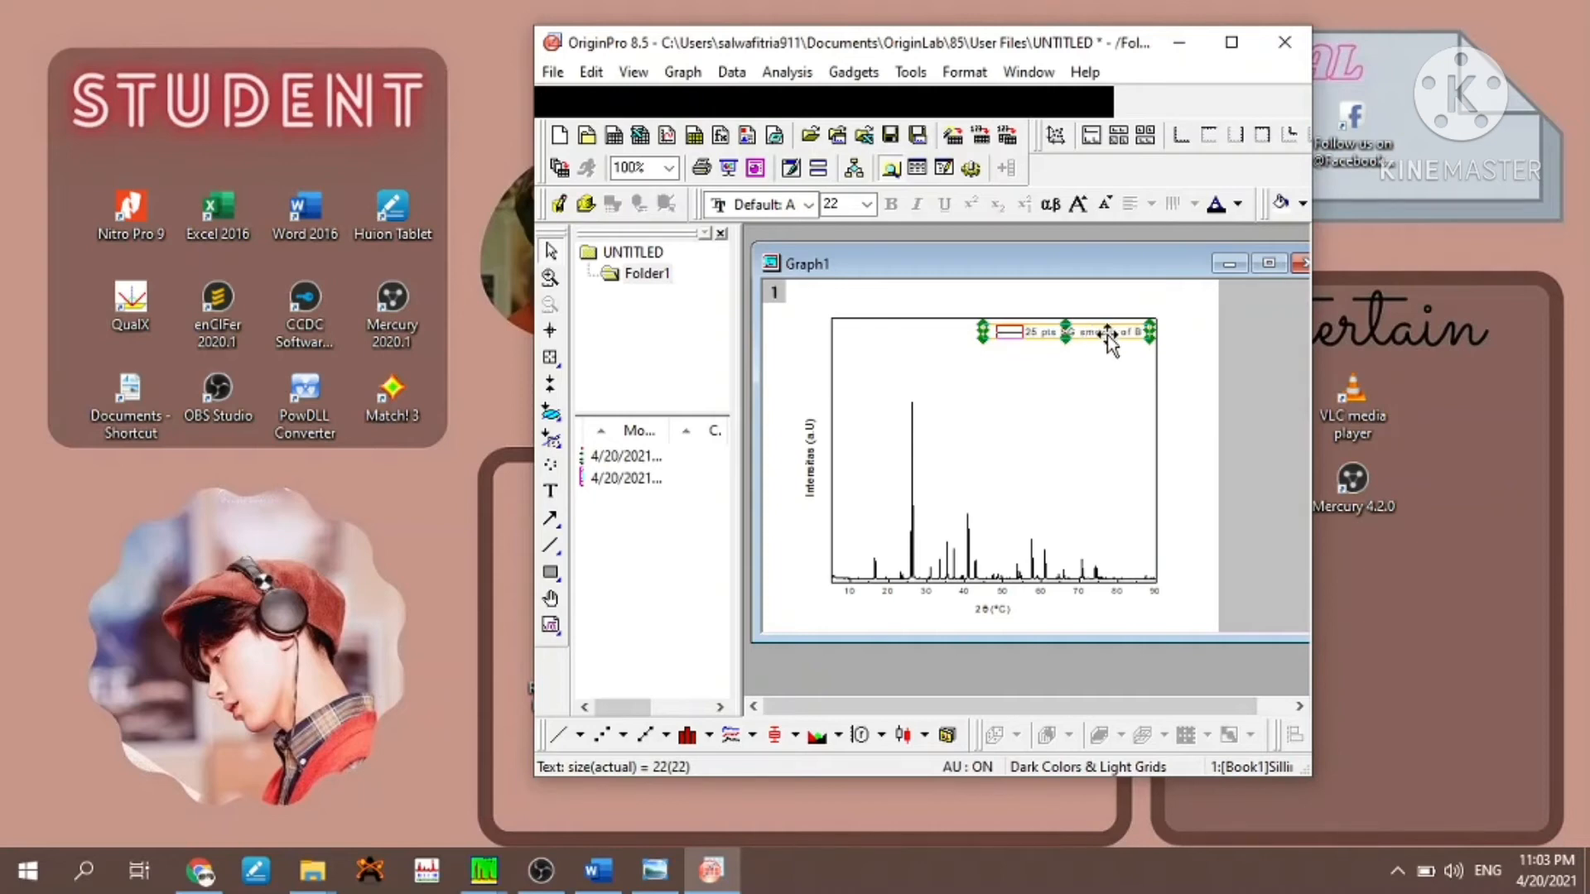
click(1111, 326)
click(1125, 327)
click(1135, 327)
click(1134, 331)
click(1134, 331)
click(1136, 333)
- Replace the legend's content with "Sillimanite" above "Al2SiO5" and shift the shortened legend box toward the frame's upper-right corner
double_click(1112, 339)
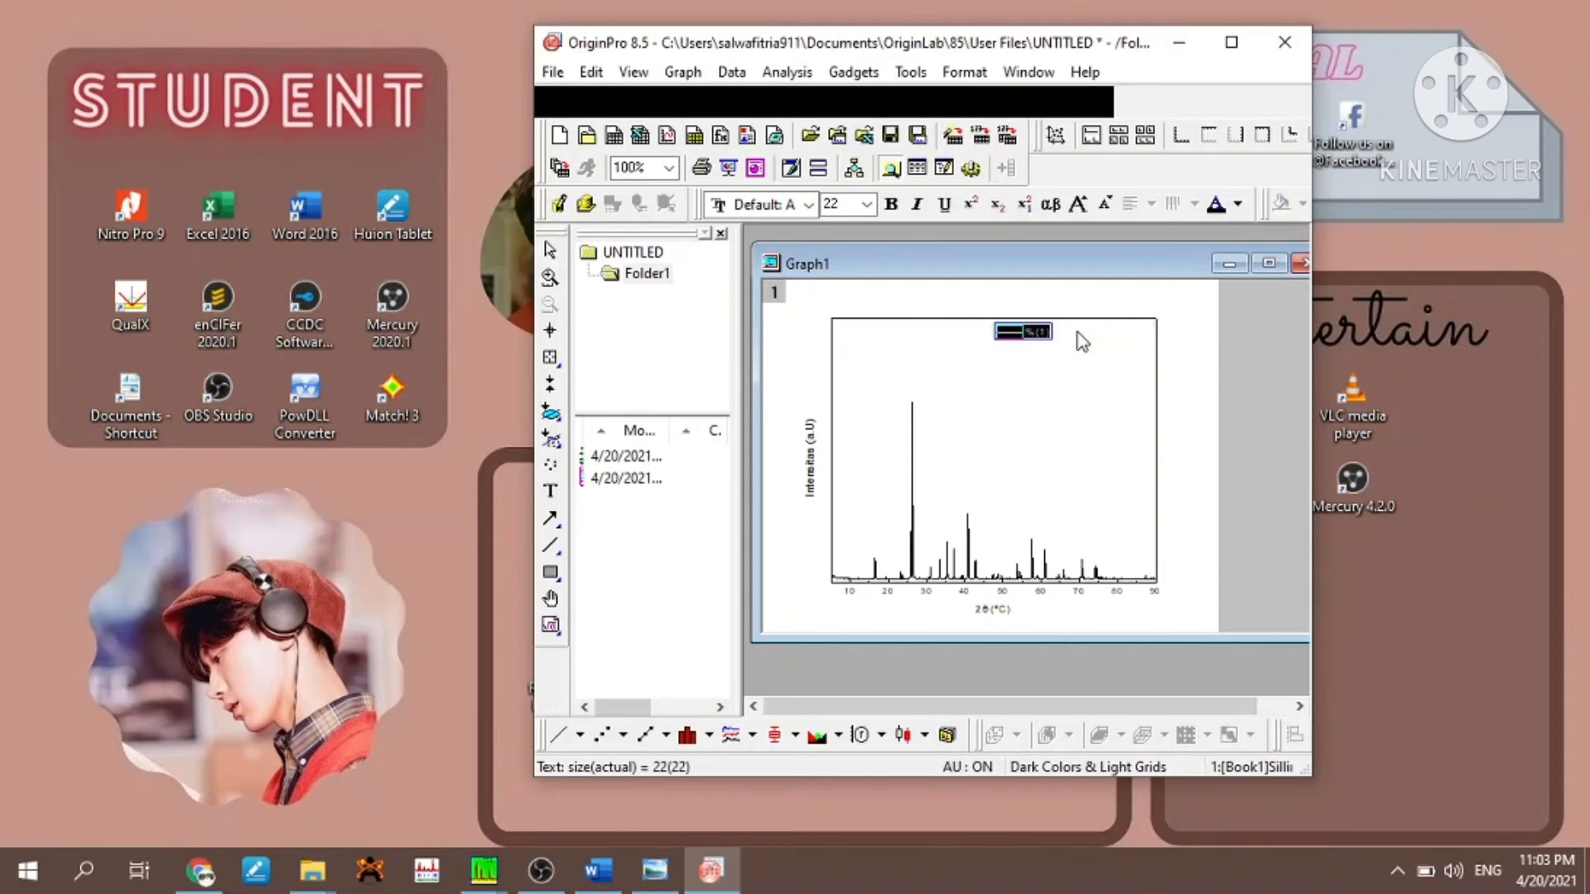
key(Delete)
key(Return)
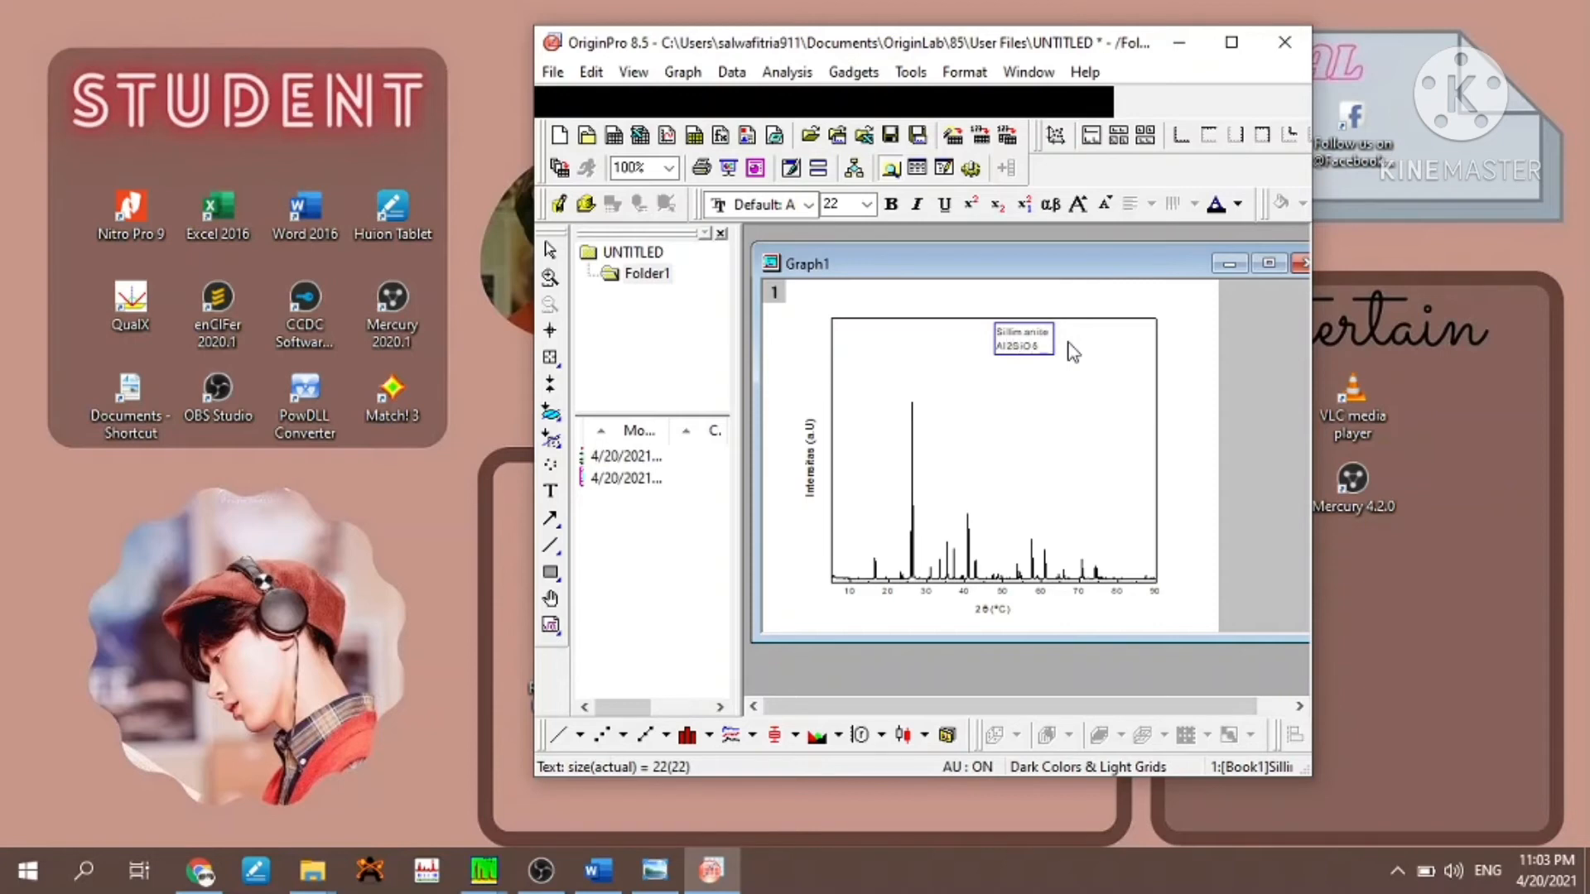
key(Return)
click(1069, 406)
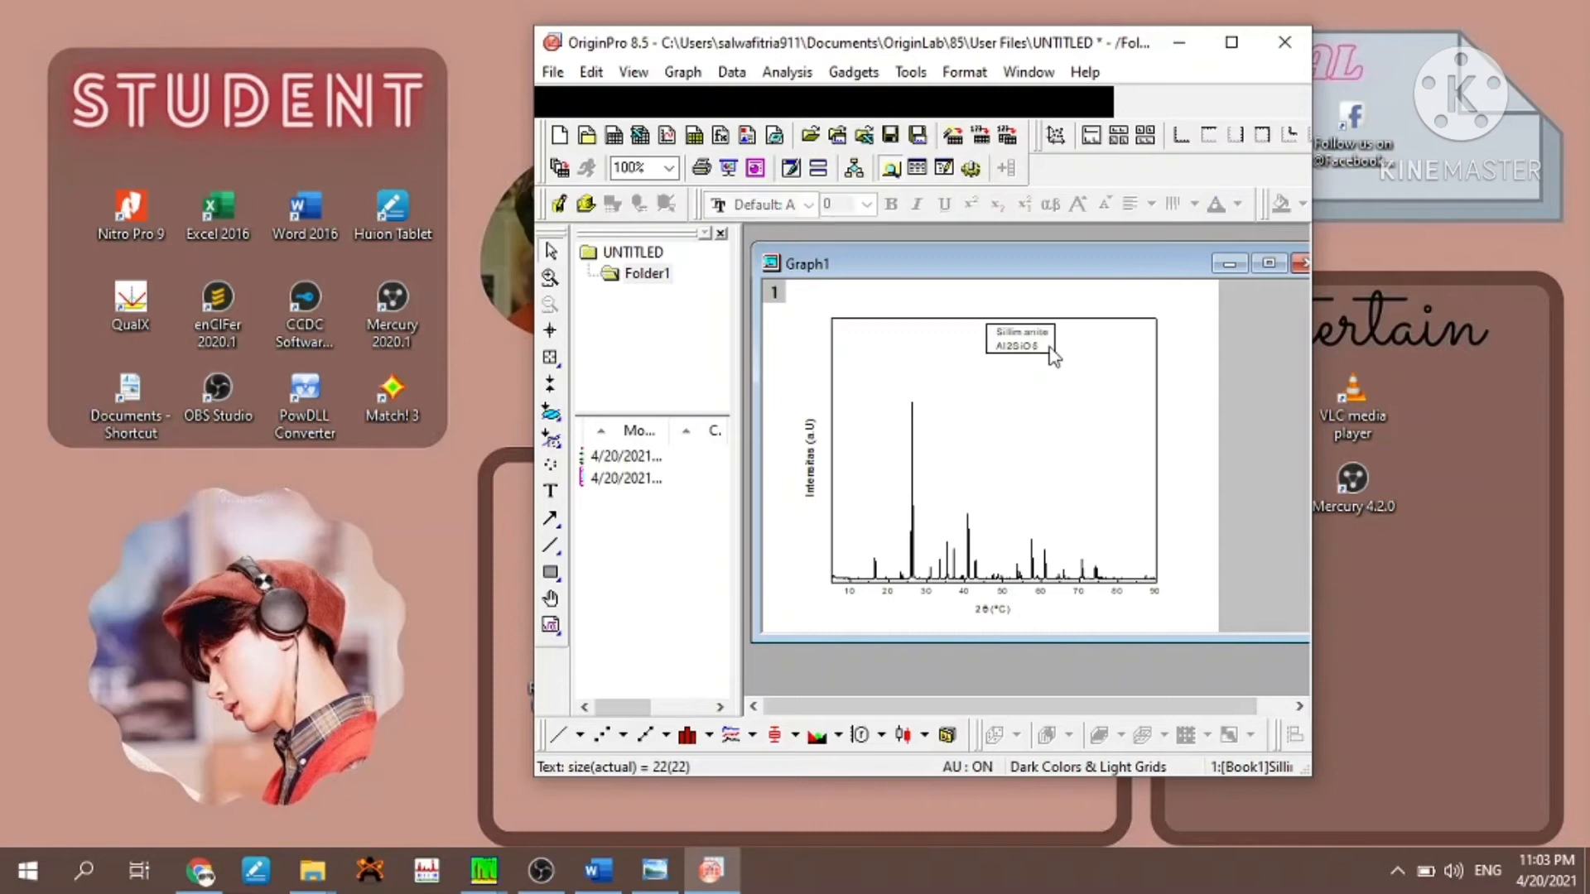
click(1050, 348)
drag(1042, 327, 1127, 339)
click(1114, 441)
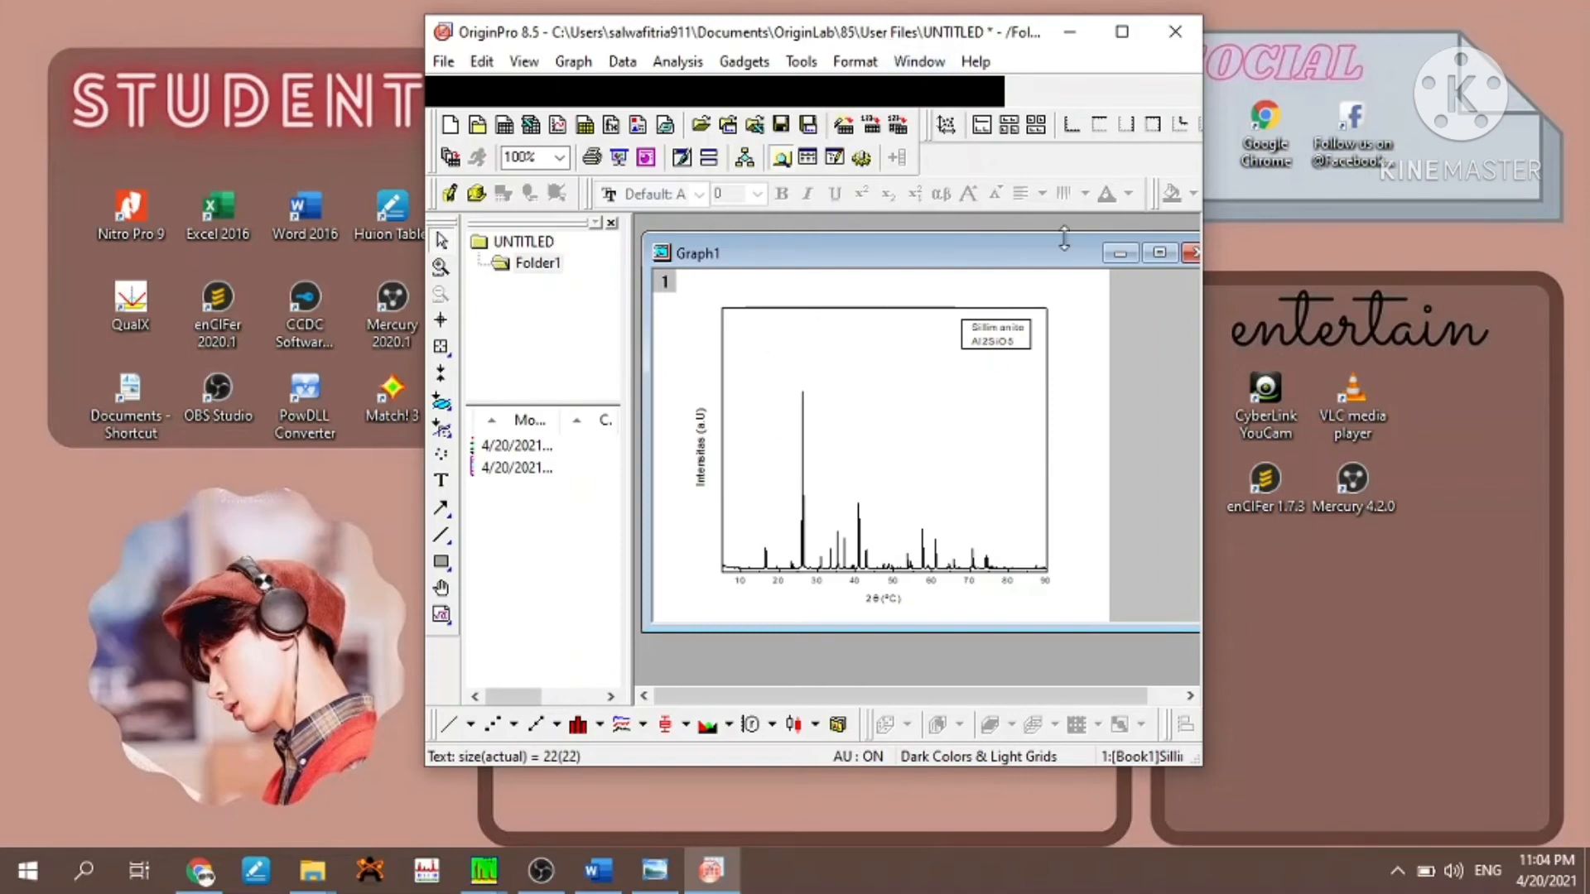
- Bring up the indexed Sillimanite.dat pattern window and arrange it side by side with the OriginPro window
drag(878, 37, 1095, 35)
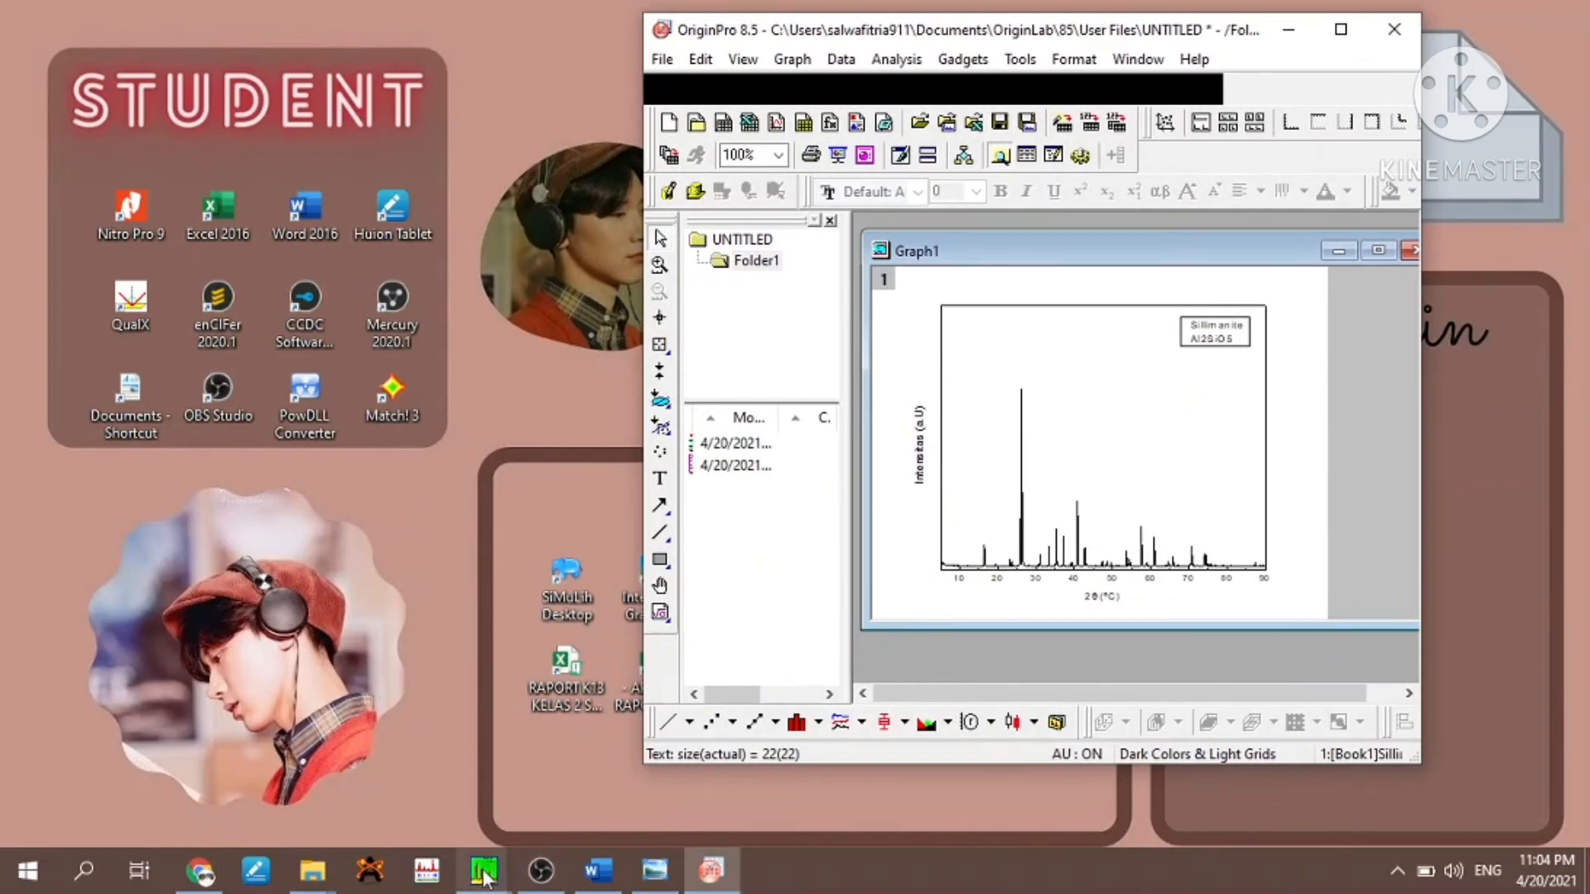
mouse_move(485, 869)
click(356, 766)
click(1507, 13)
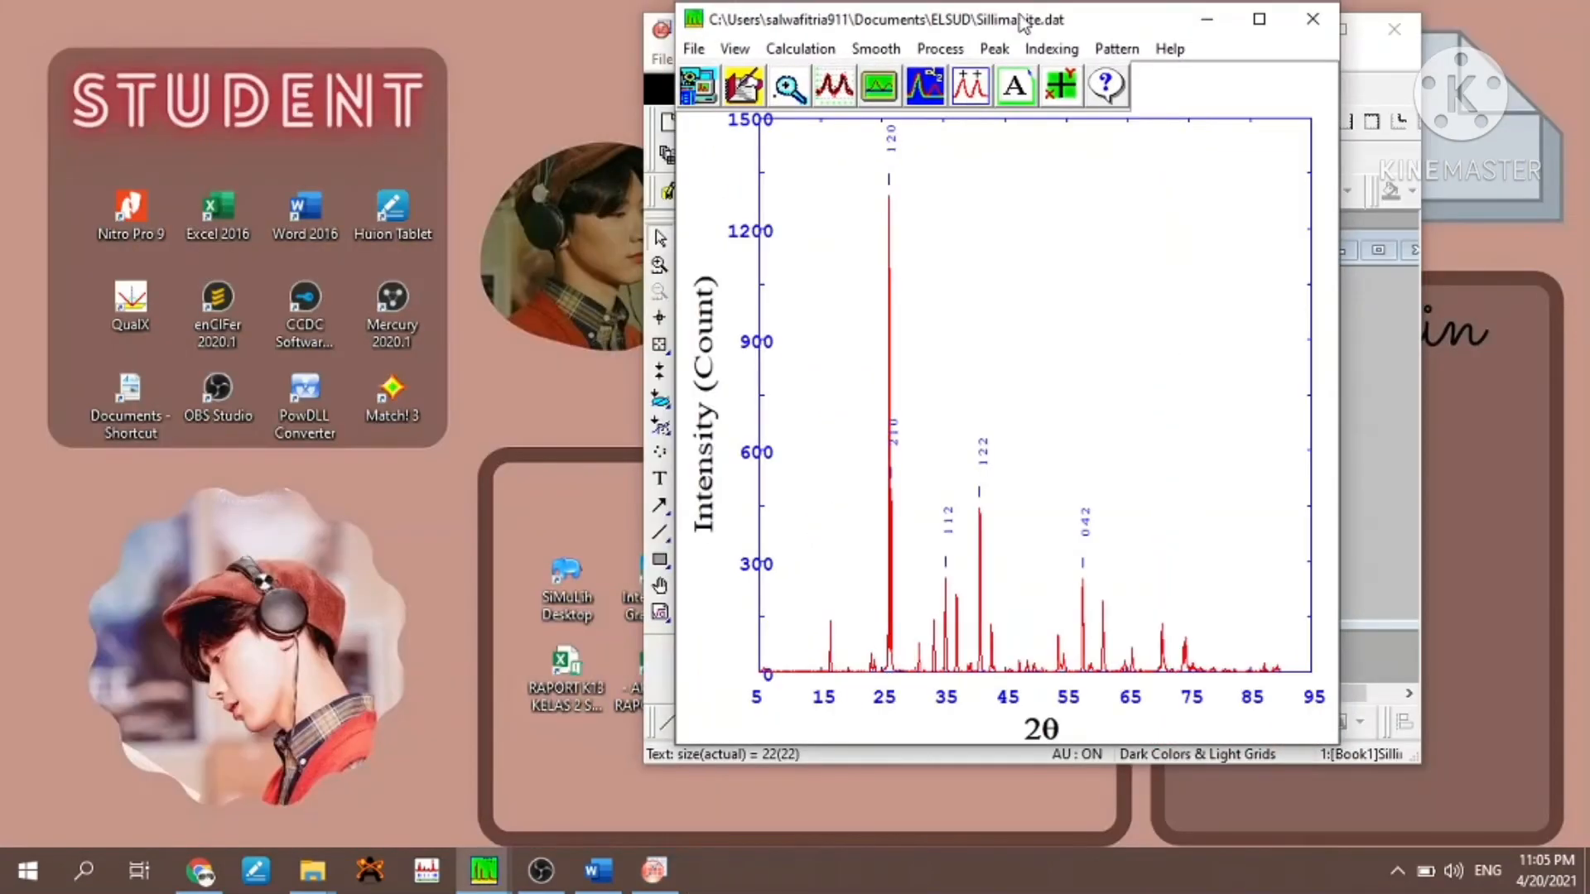
drag(1068, 29, 391, 22)
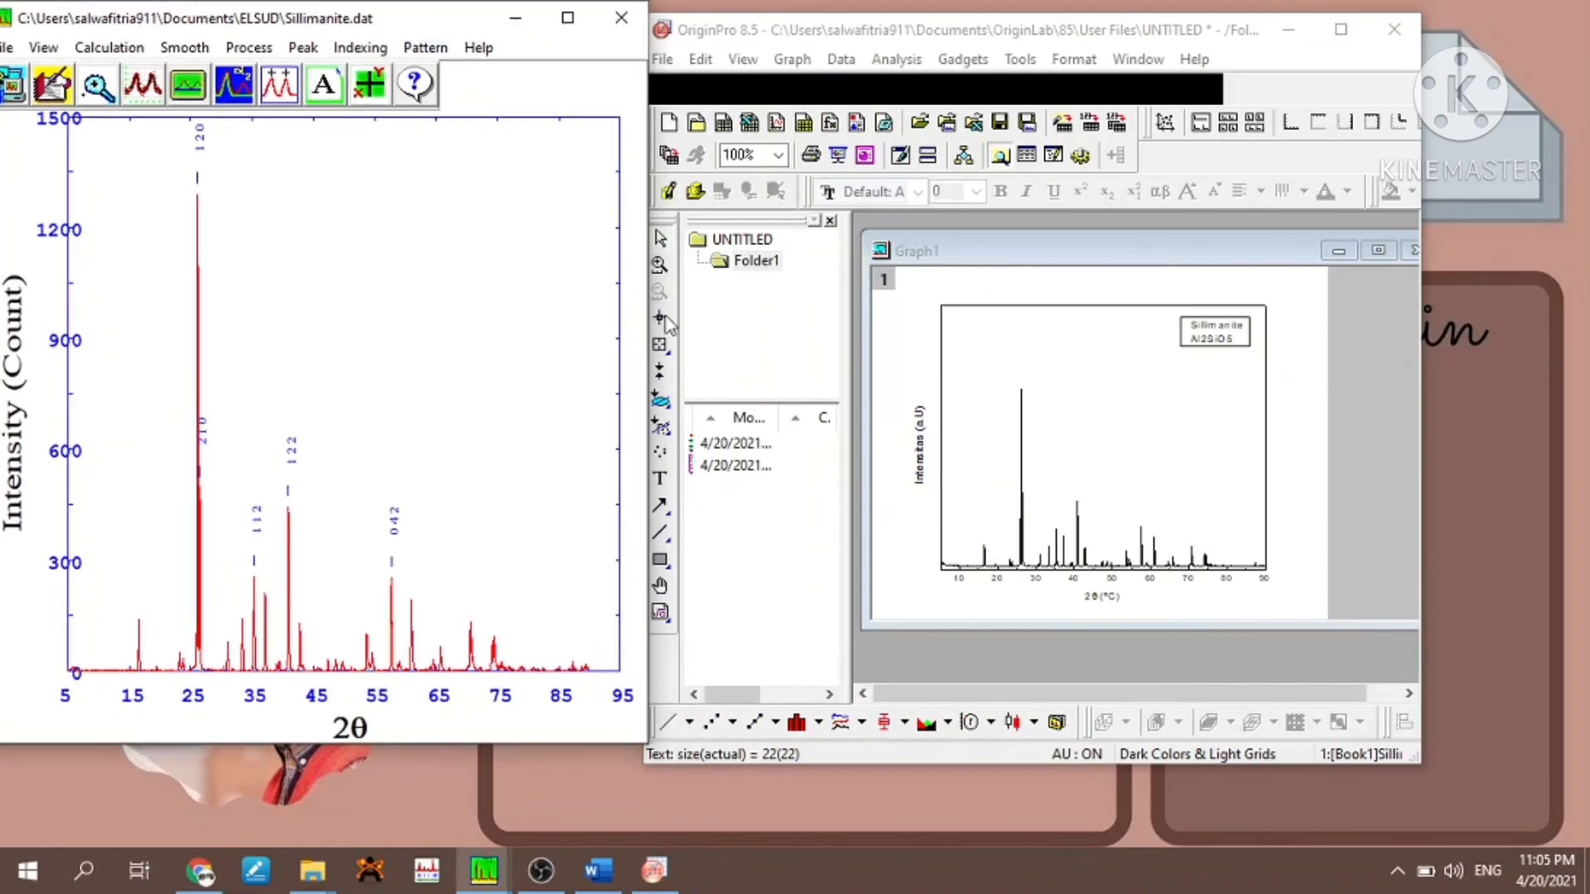
- Add a text label "120" at the top of the graph's tallest peak
click(662, 479)
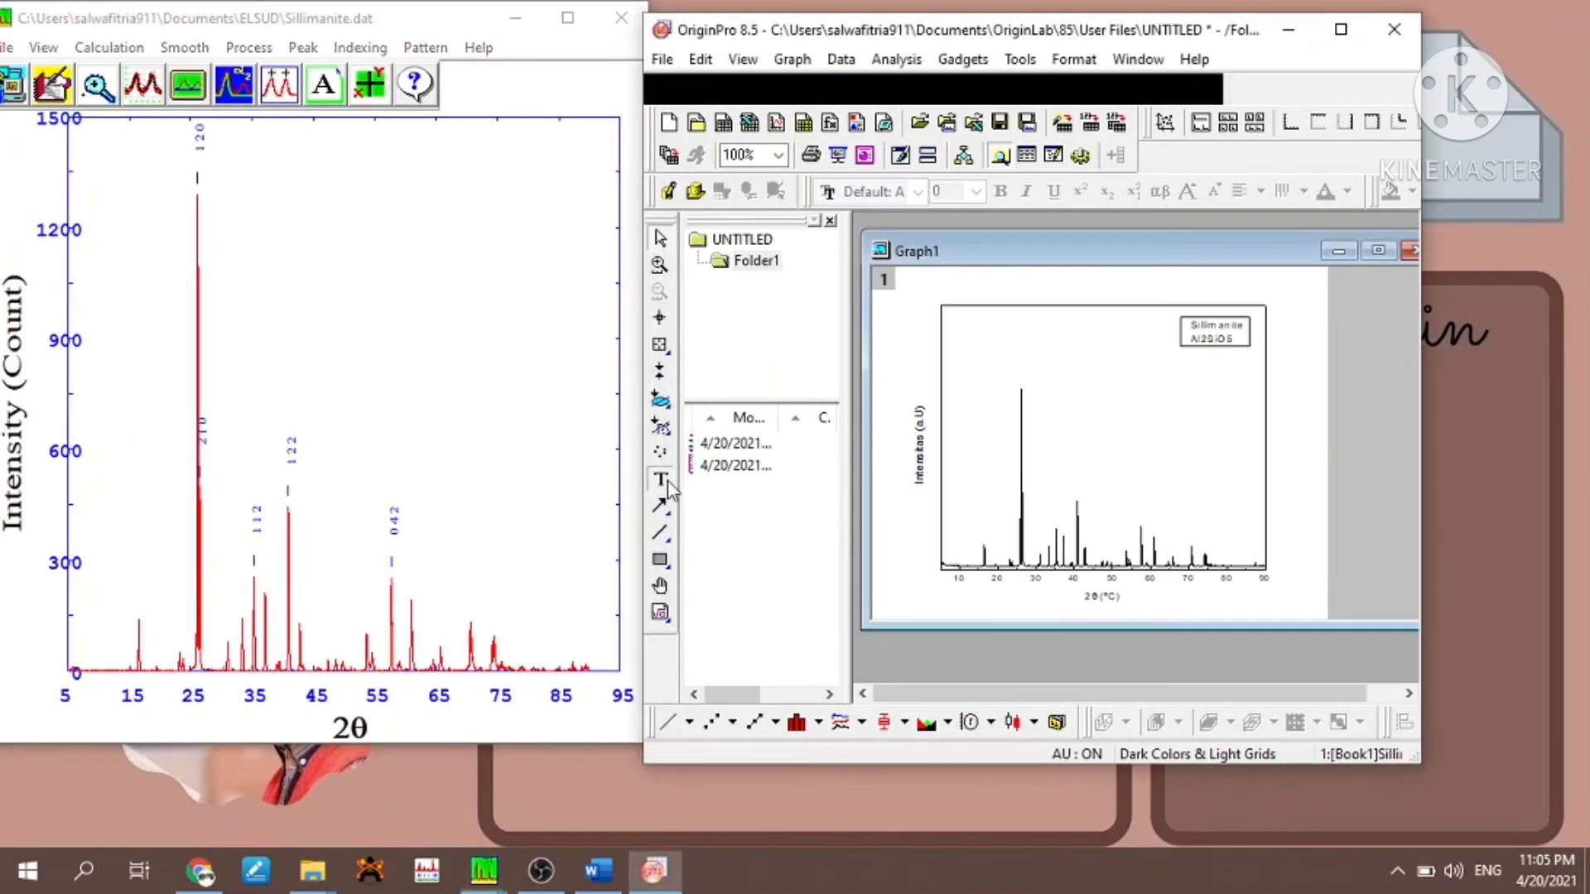
click(1021, 396)
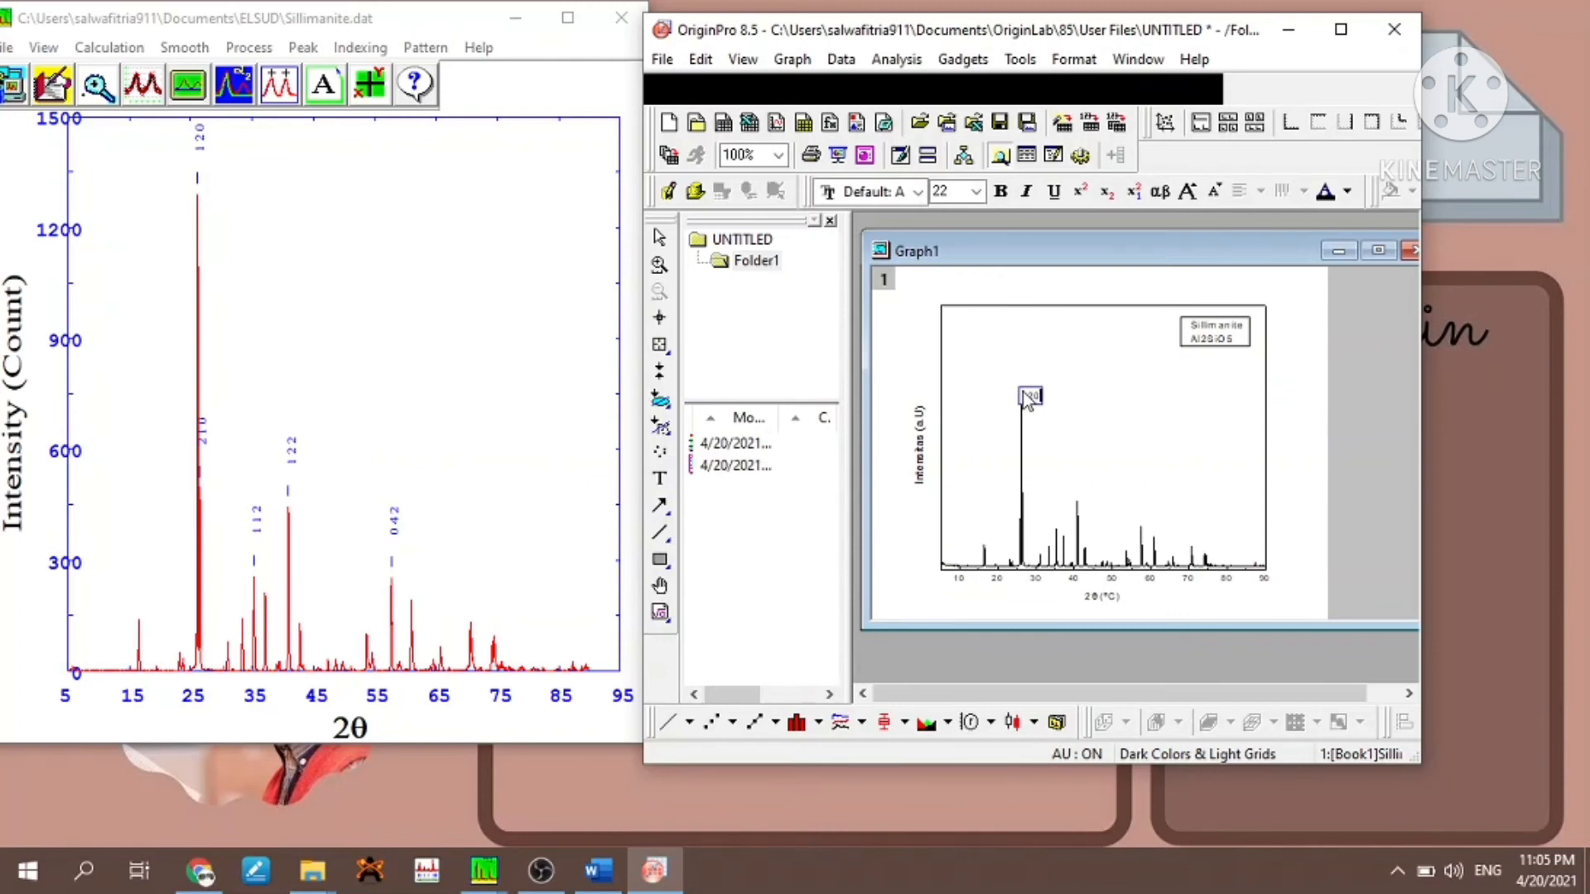
click(1042, 396)
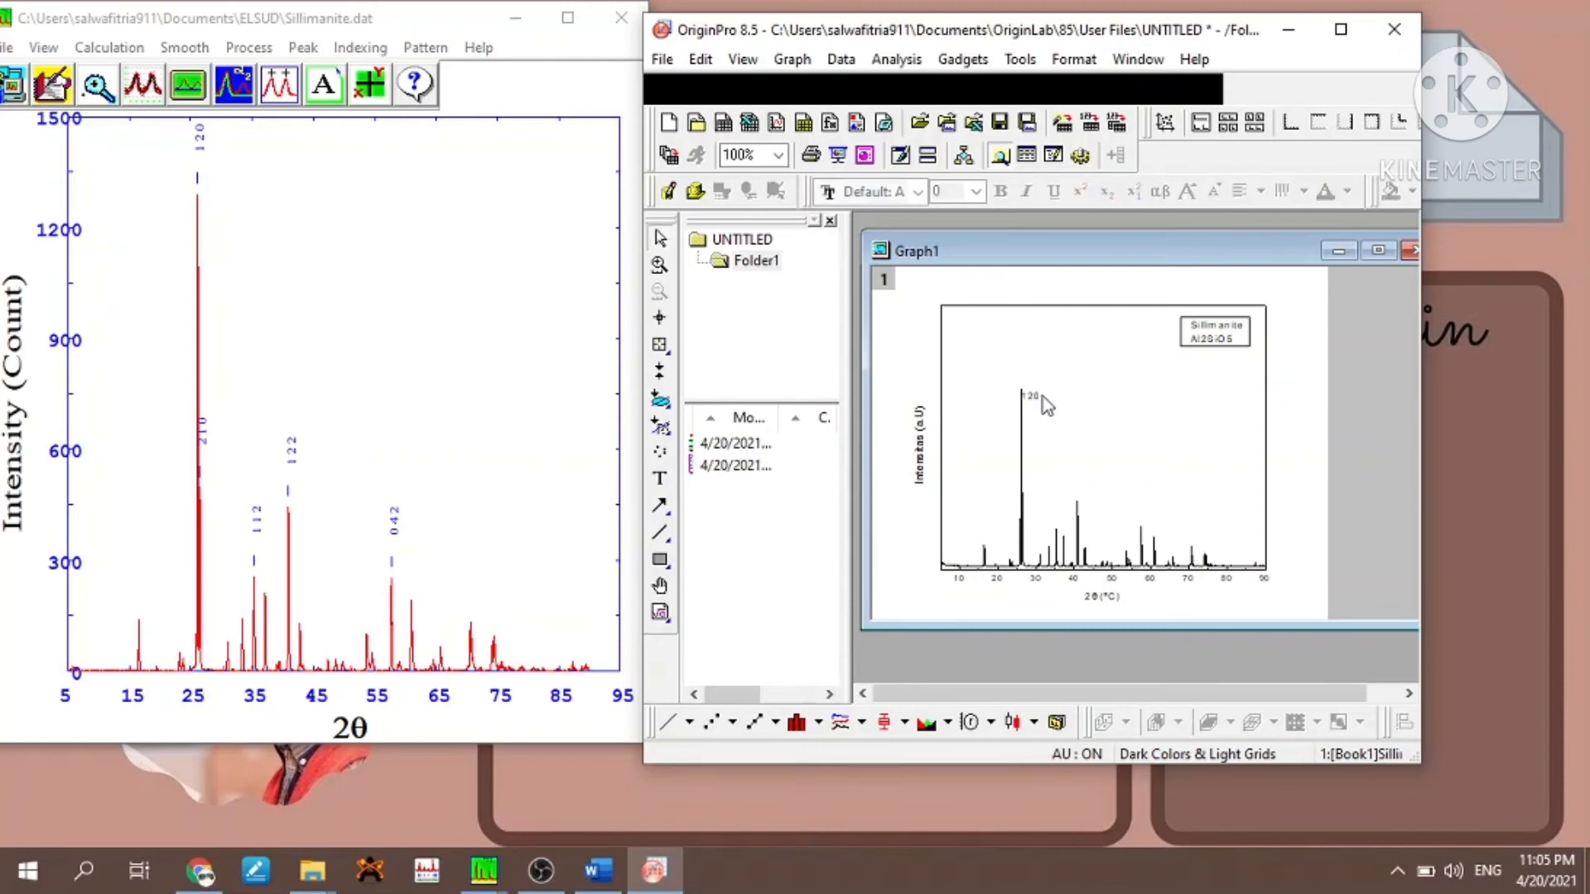
- Rotate the "120" peak label by 90 degrees in its object properties
click(1037, 399)
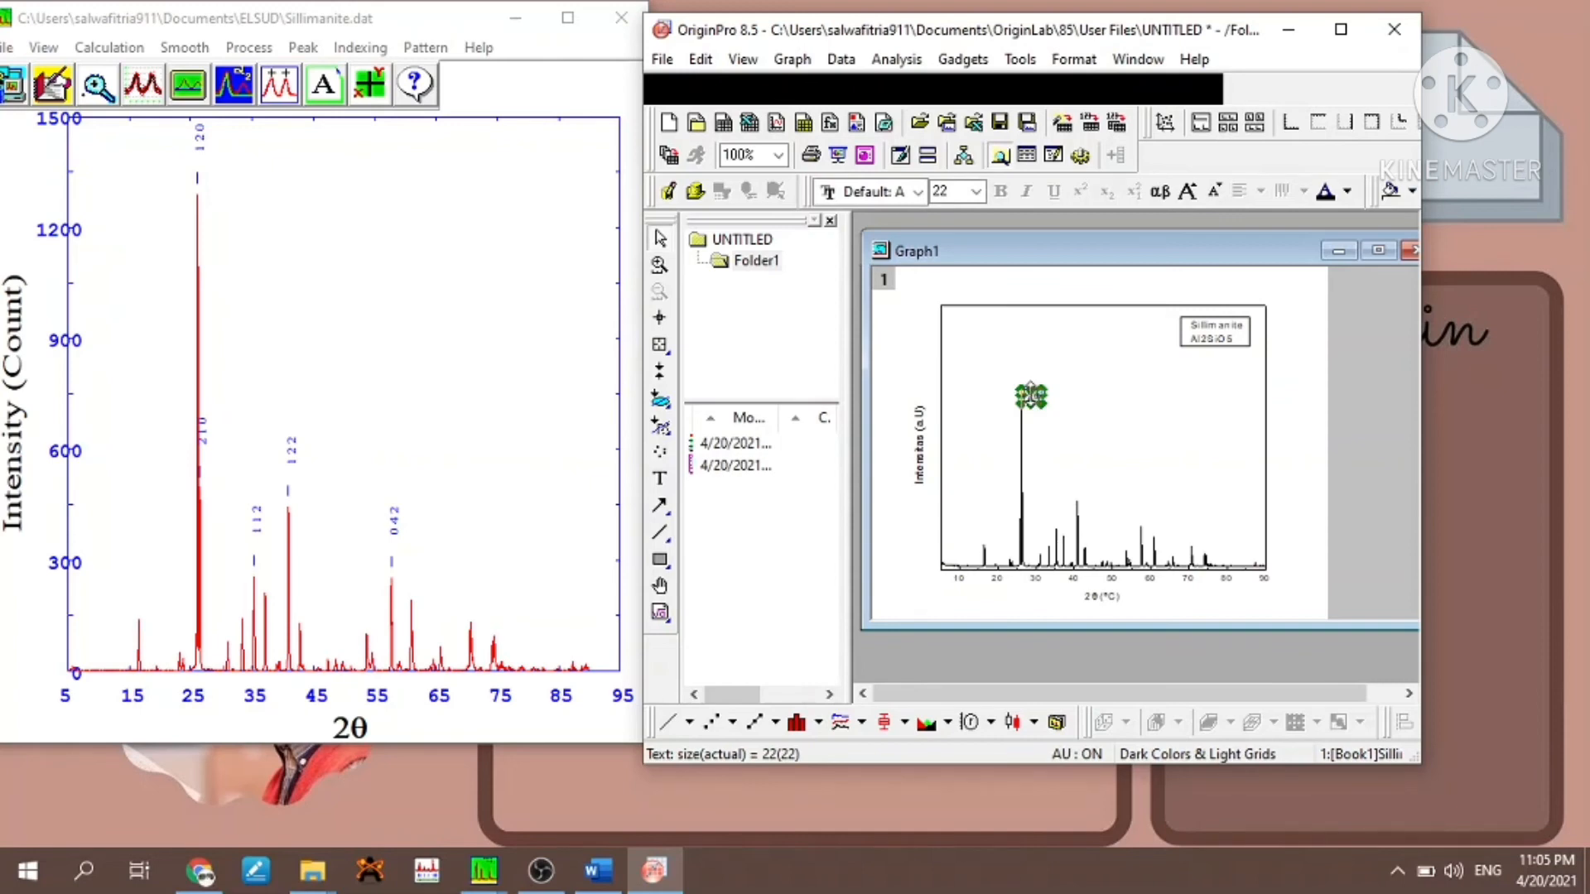
right_click(1030, 396)
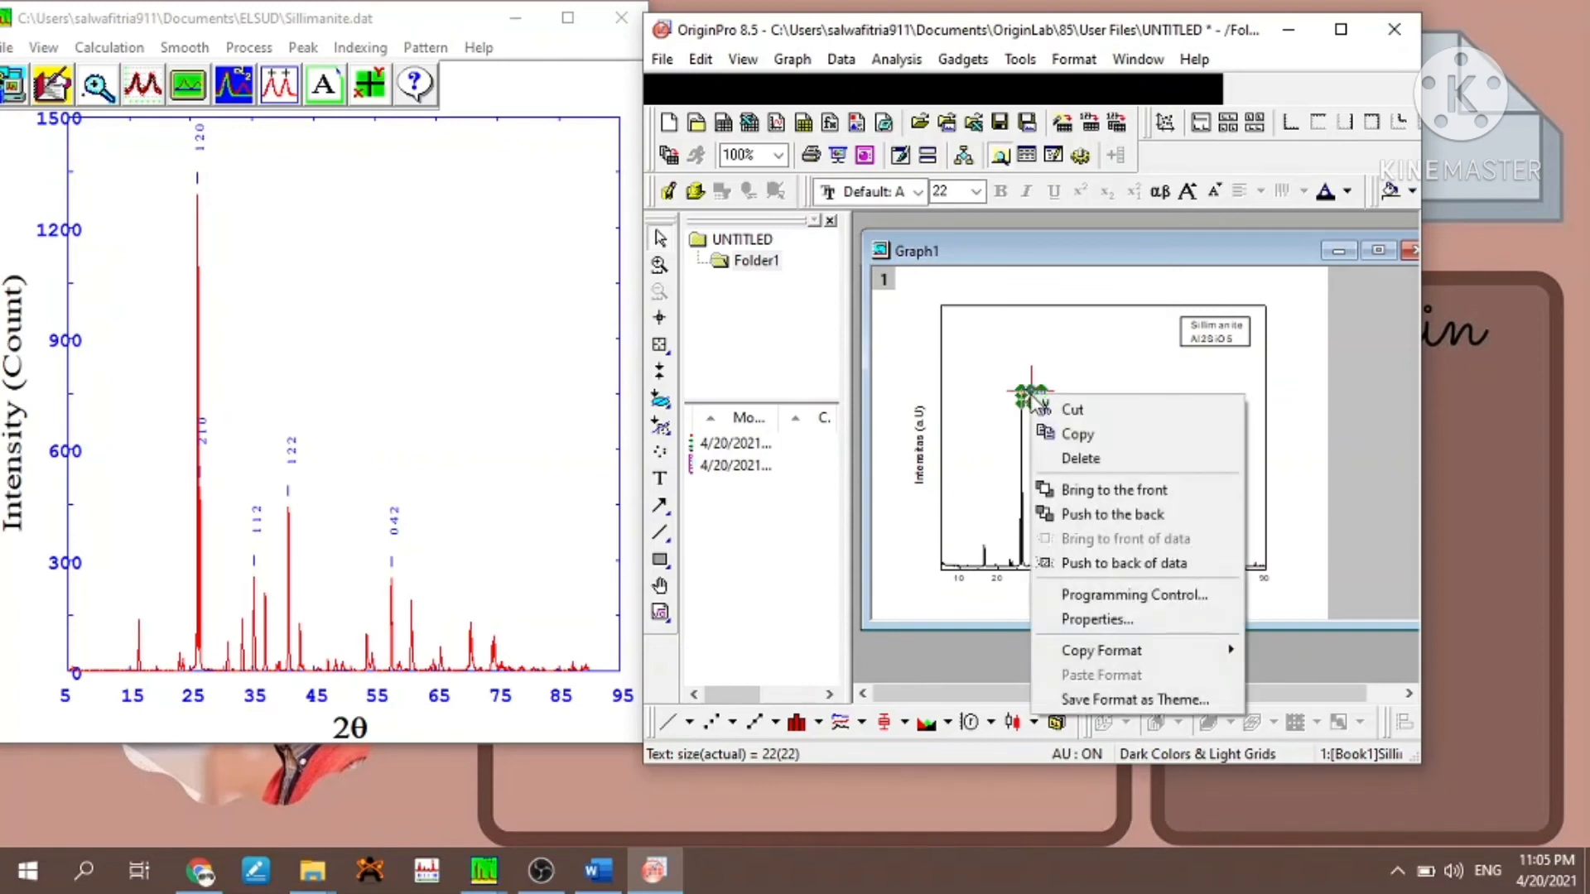
click(1082, 621)
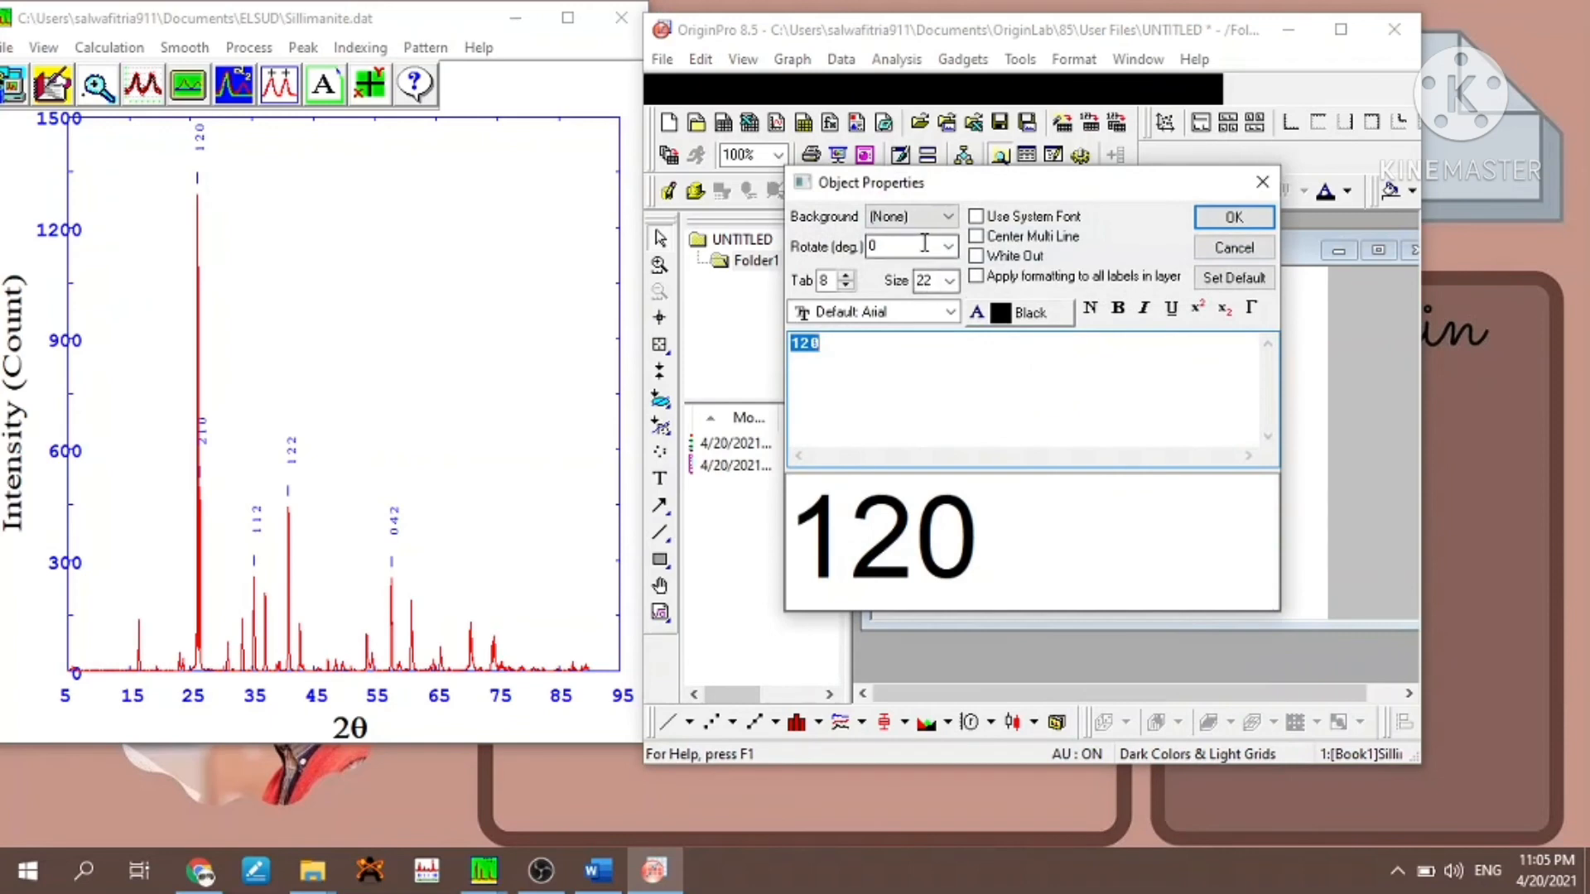
click(935, 247)
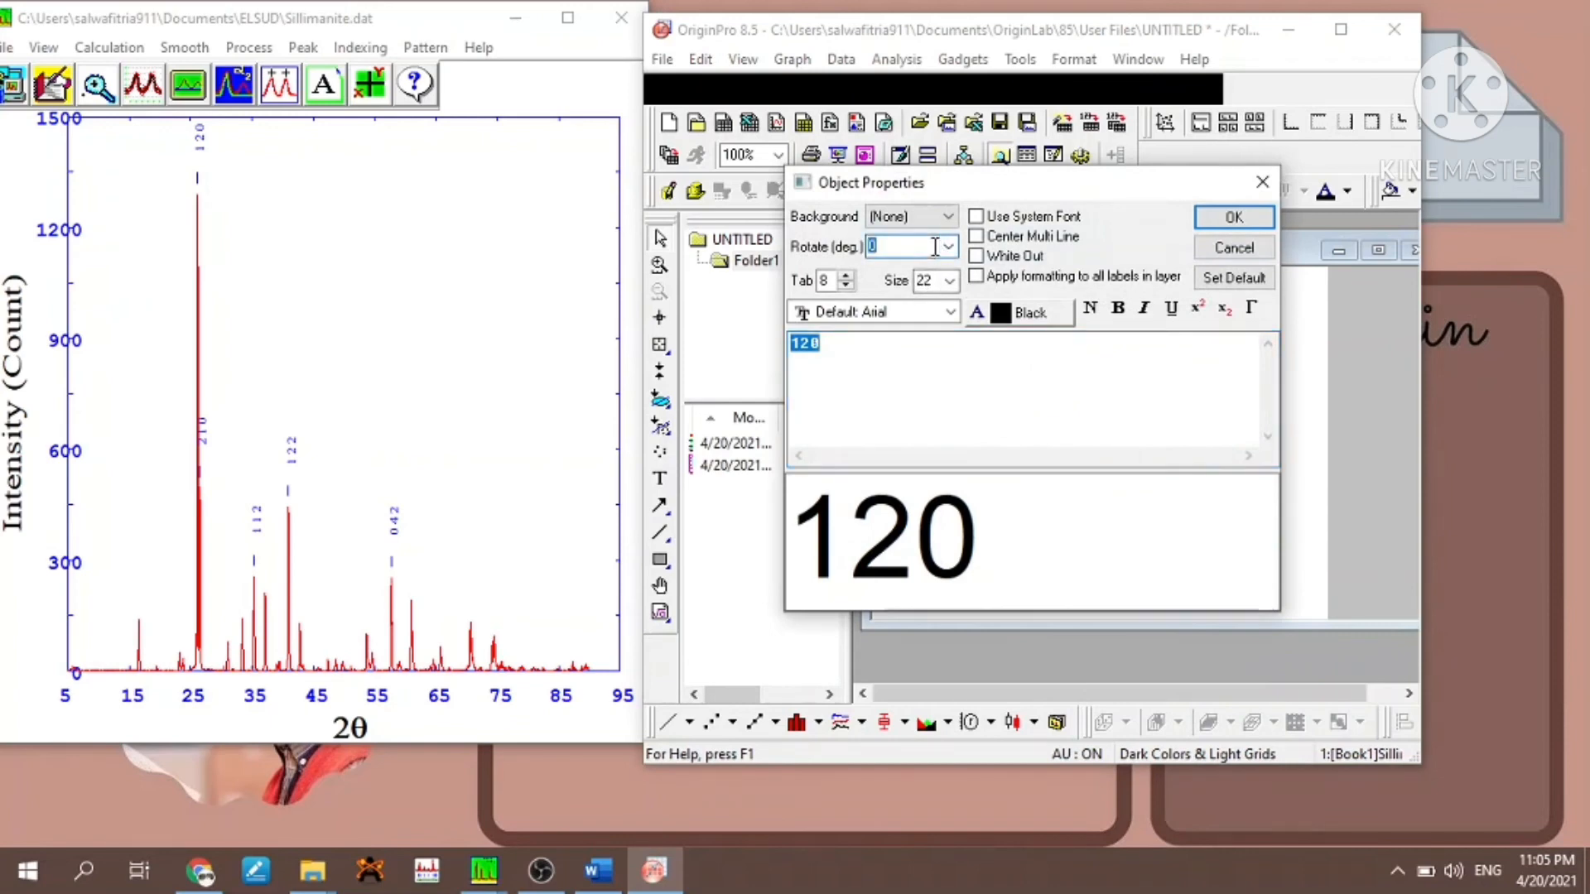
text(90)
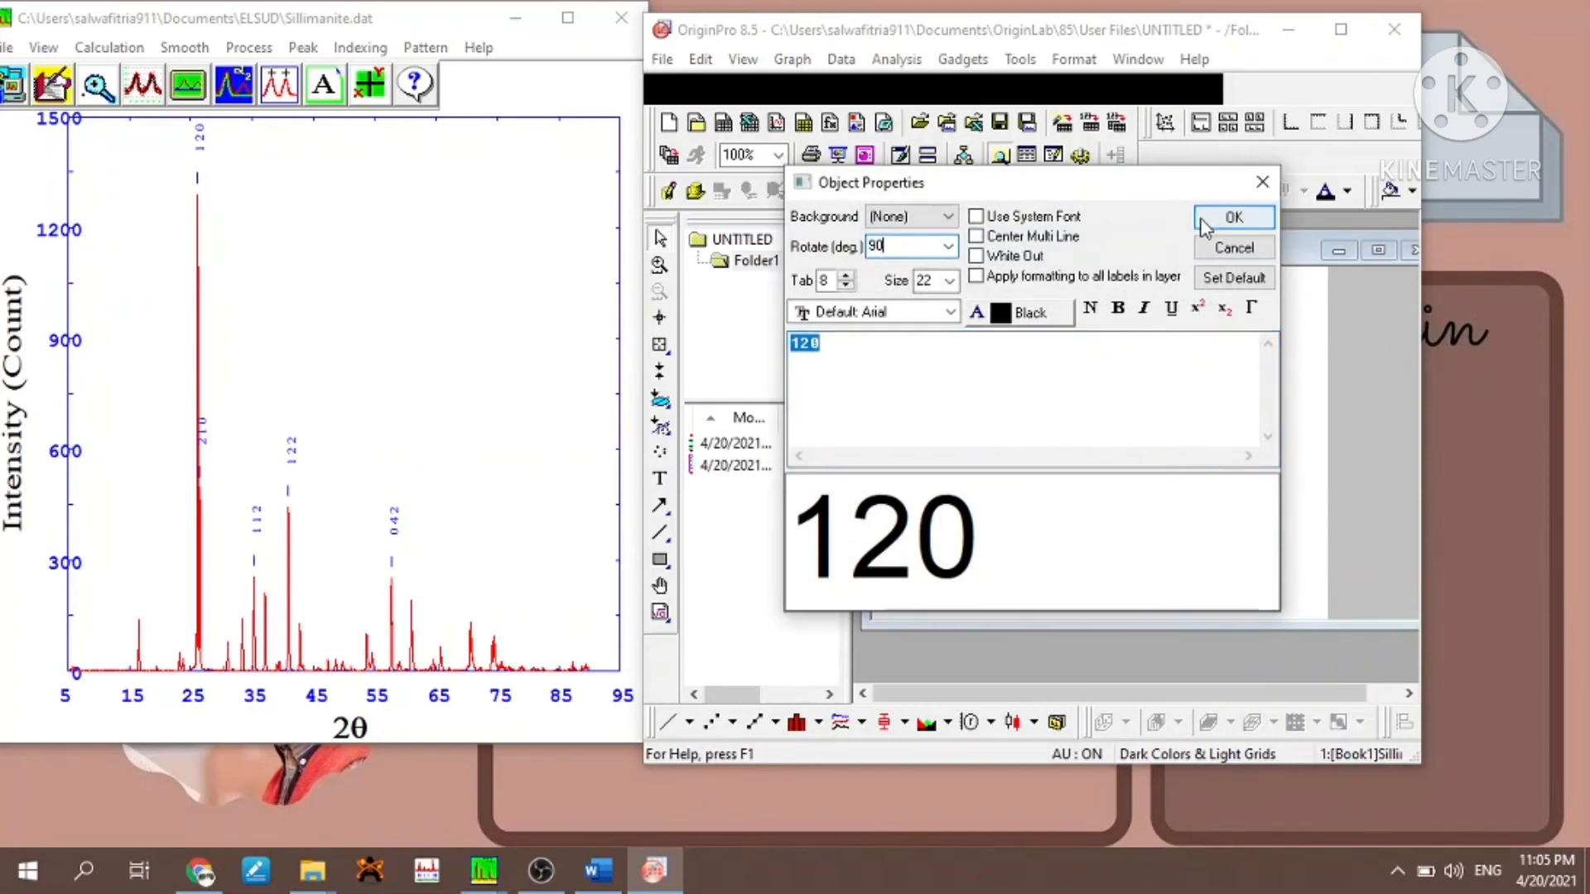
click(1234, 216)
- Position the rotated "120" label directly above the tallest peak
click(1041, 406)
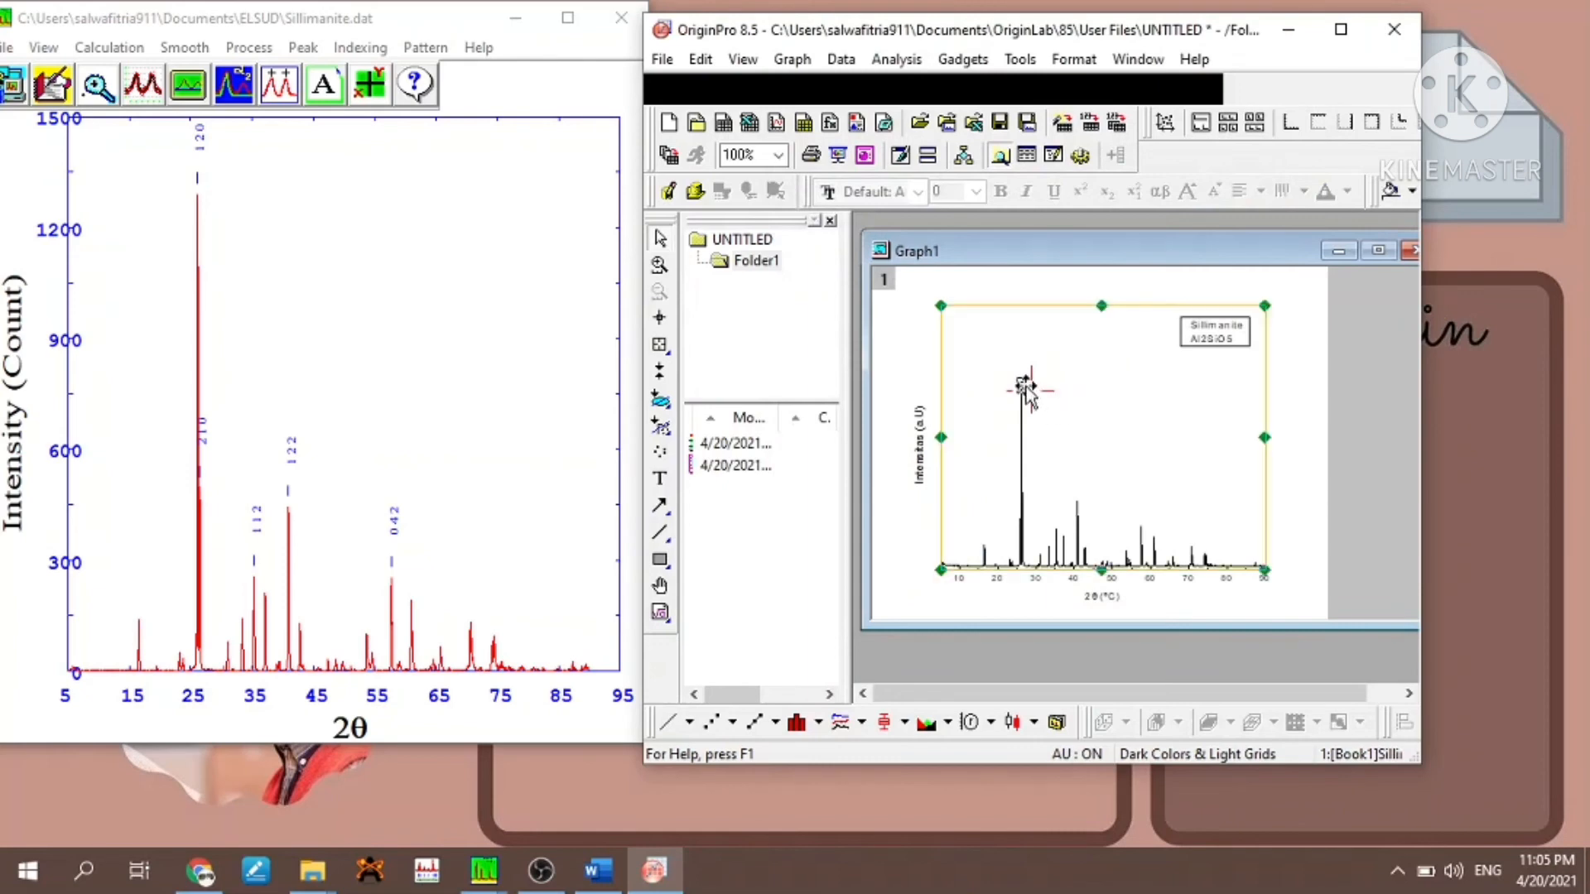
click(1021, 383)
drag(1022, 377, 1020, 373)
click(1061, 396)
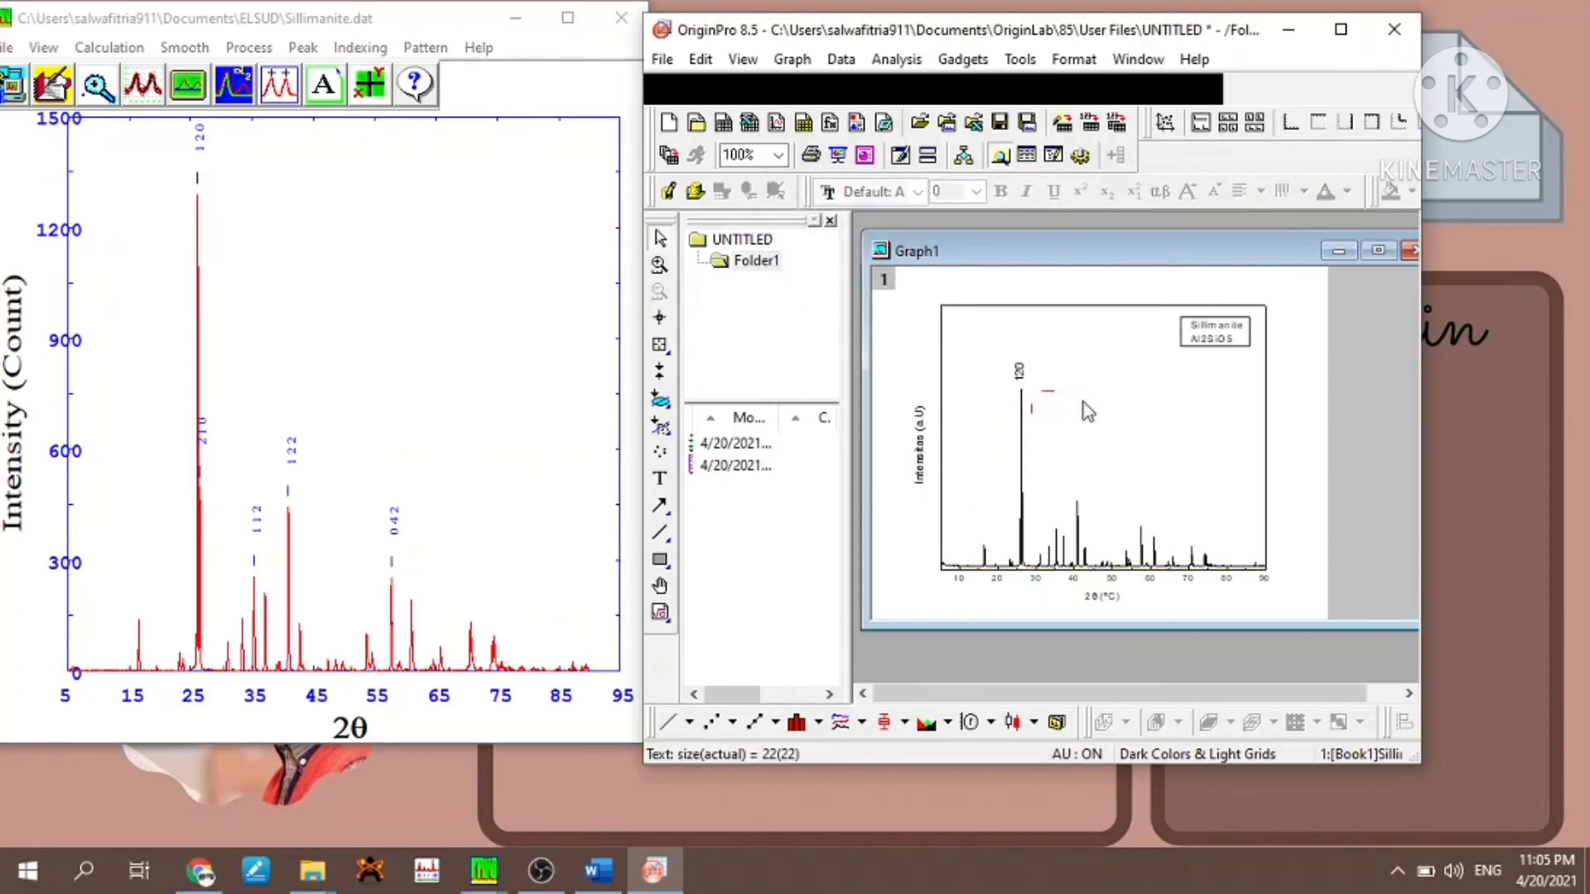
click(1019, 374)
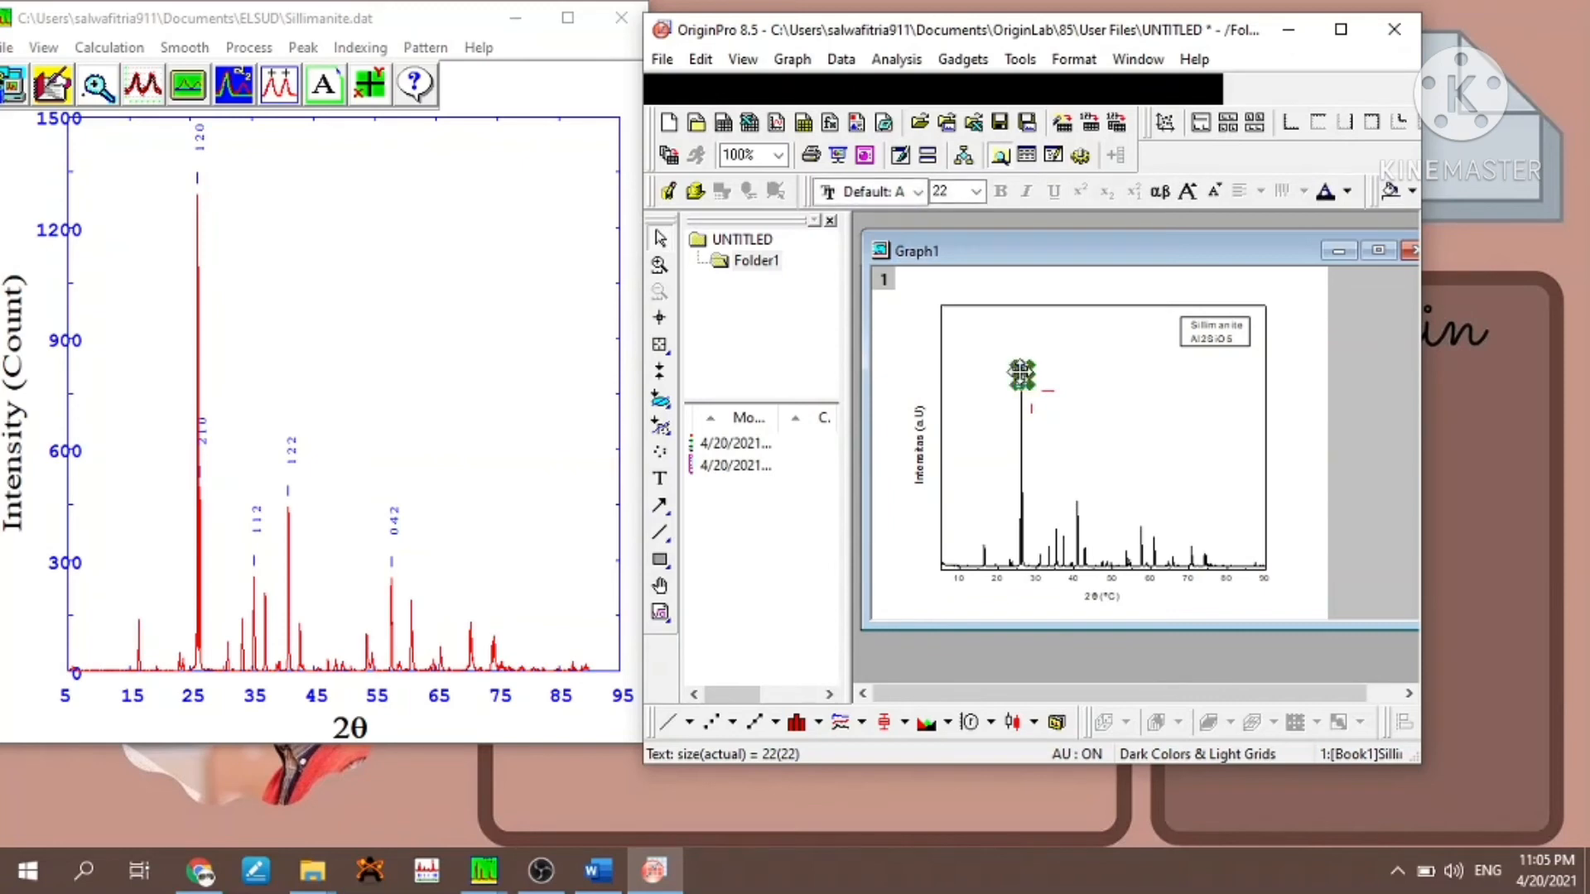
click(1114, 431)
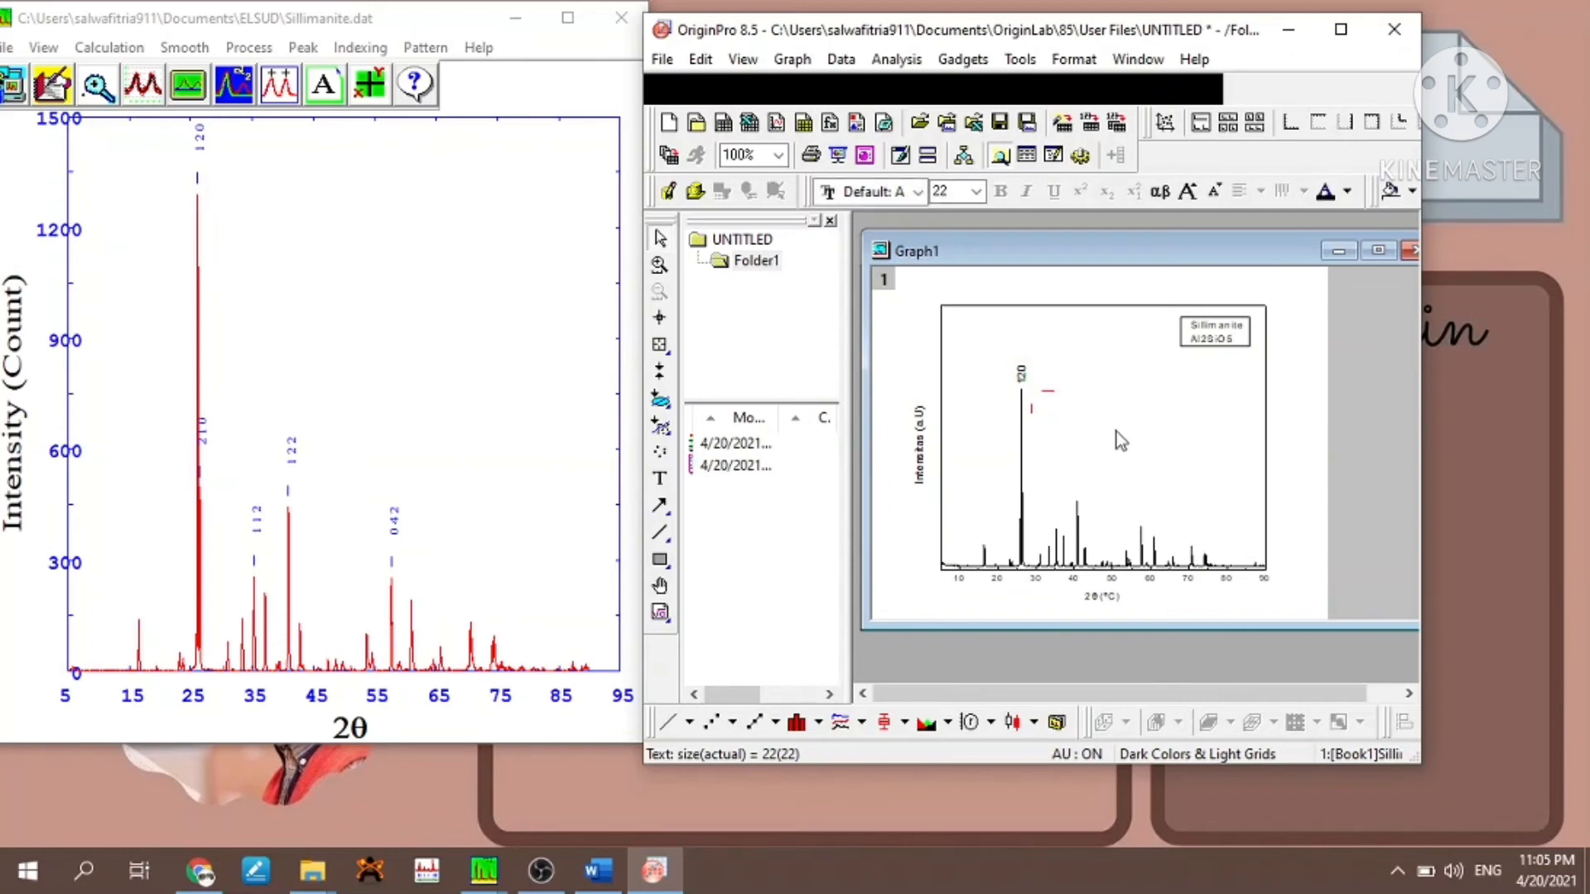
- Place a copy of the "120" label at the shoulder partway up the tallest peak and change its text to "210"
double_click(1027, 507)
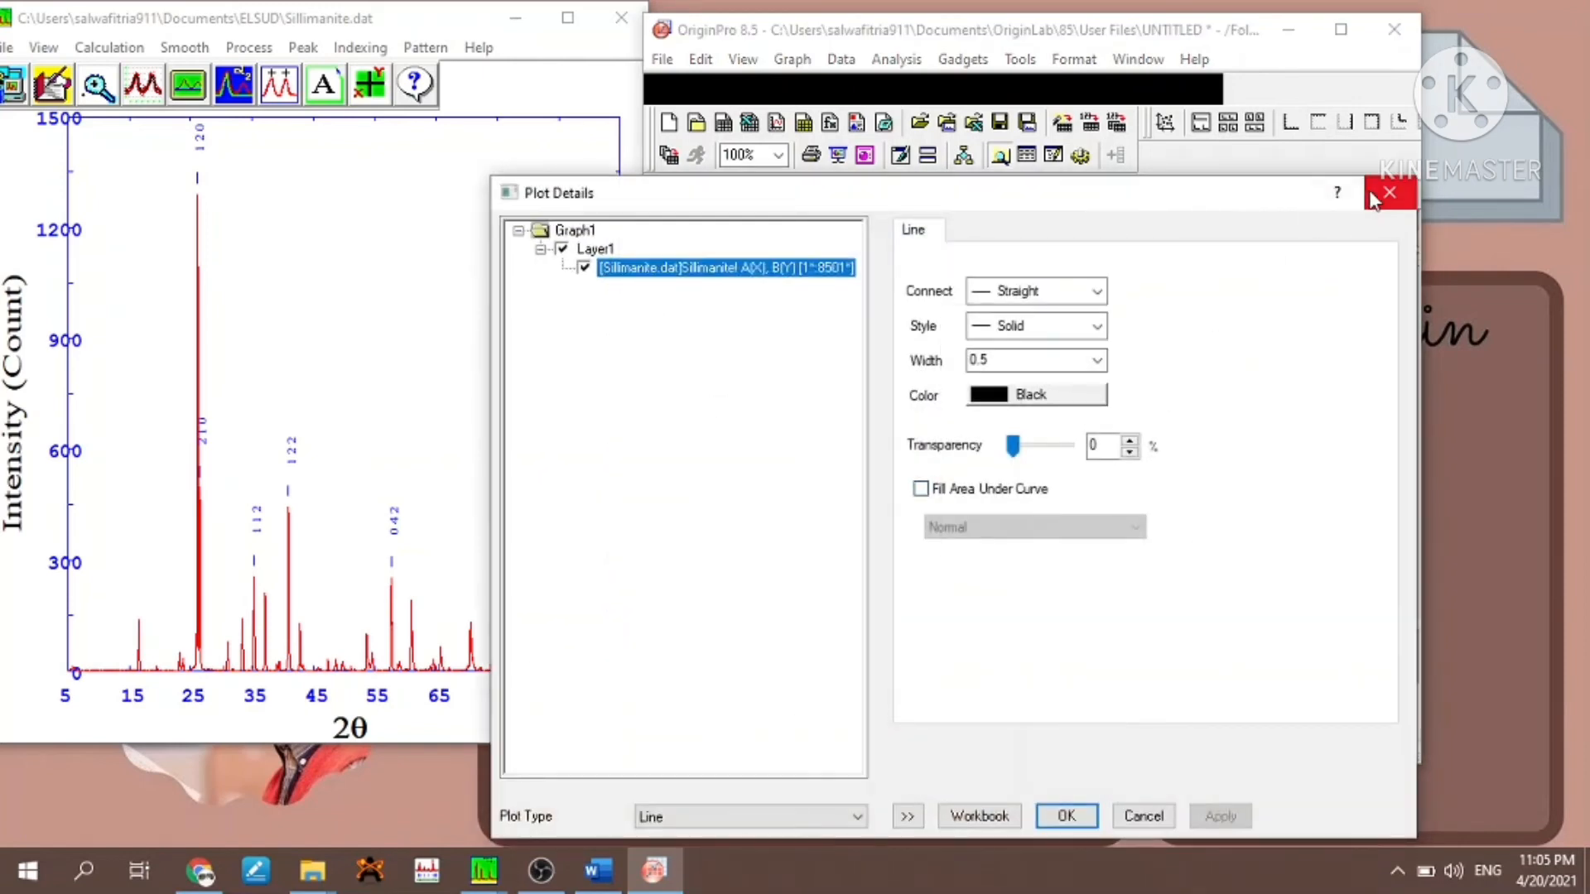
click(1388, 194)
click(1025, 379)
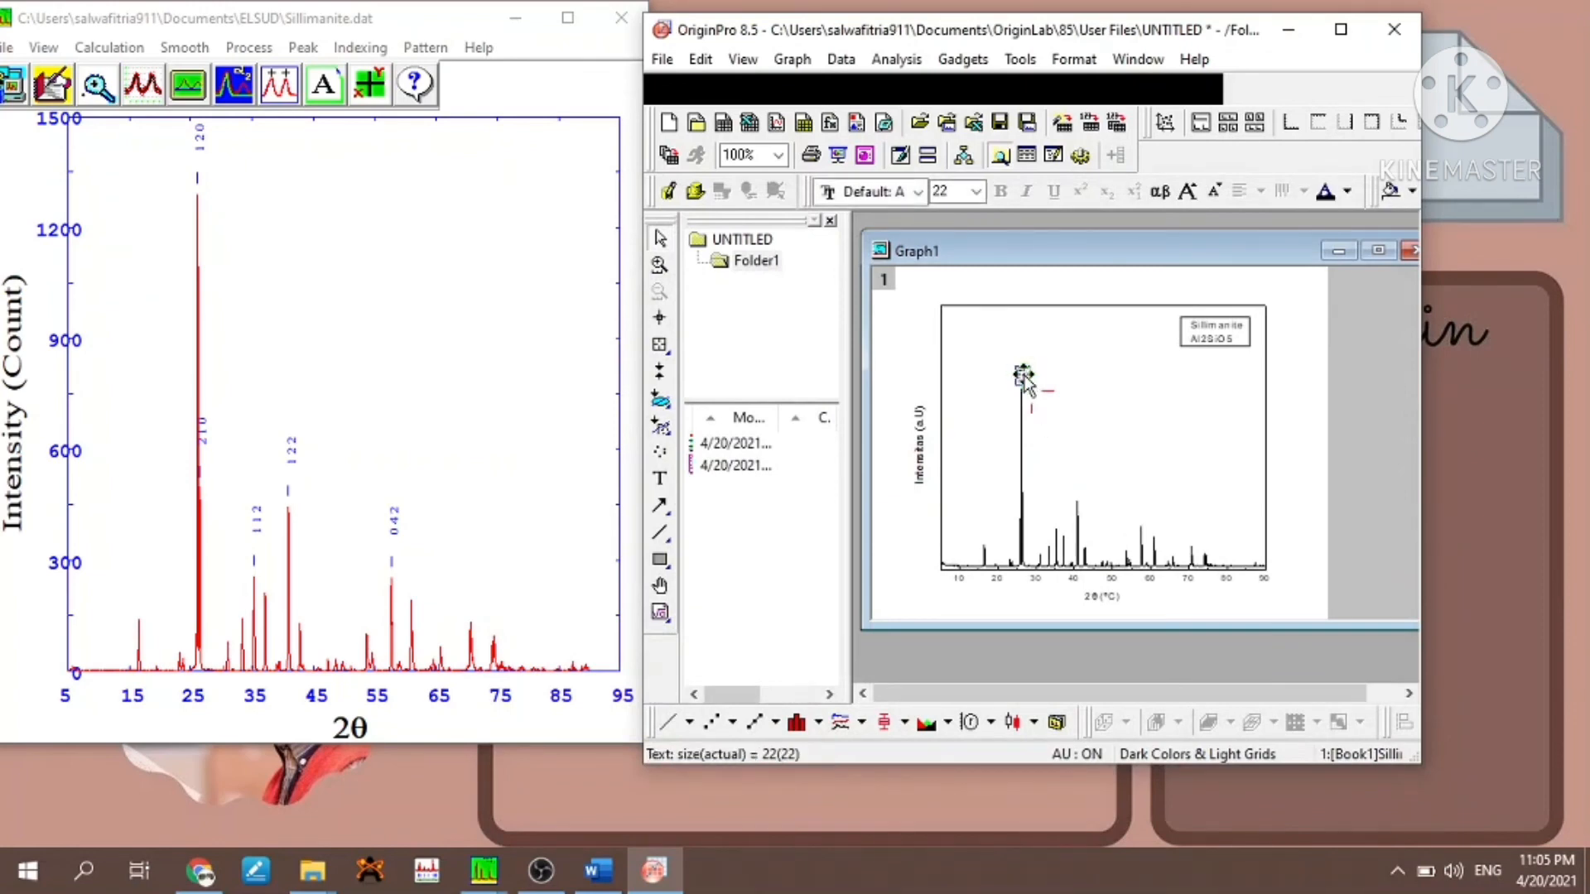
click(1025, 493)
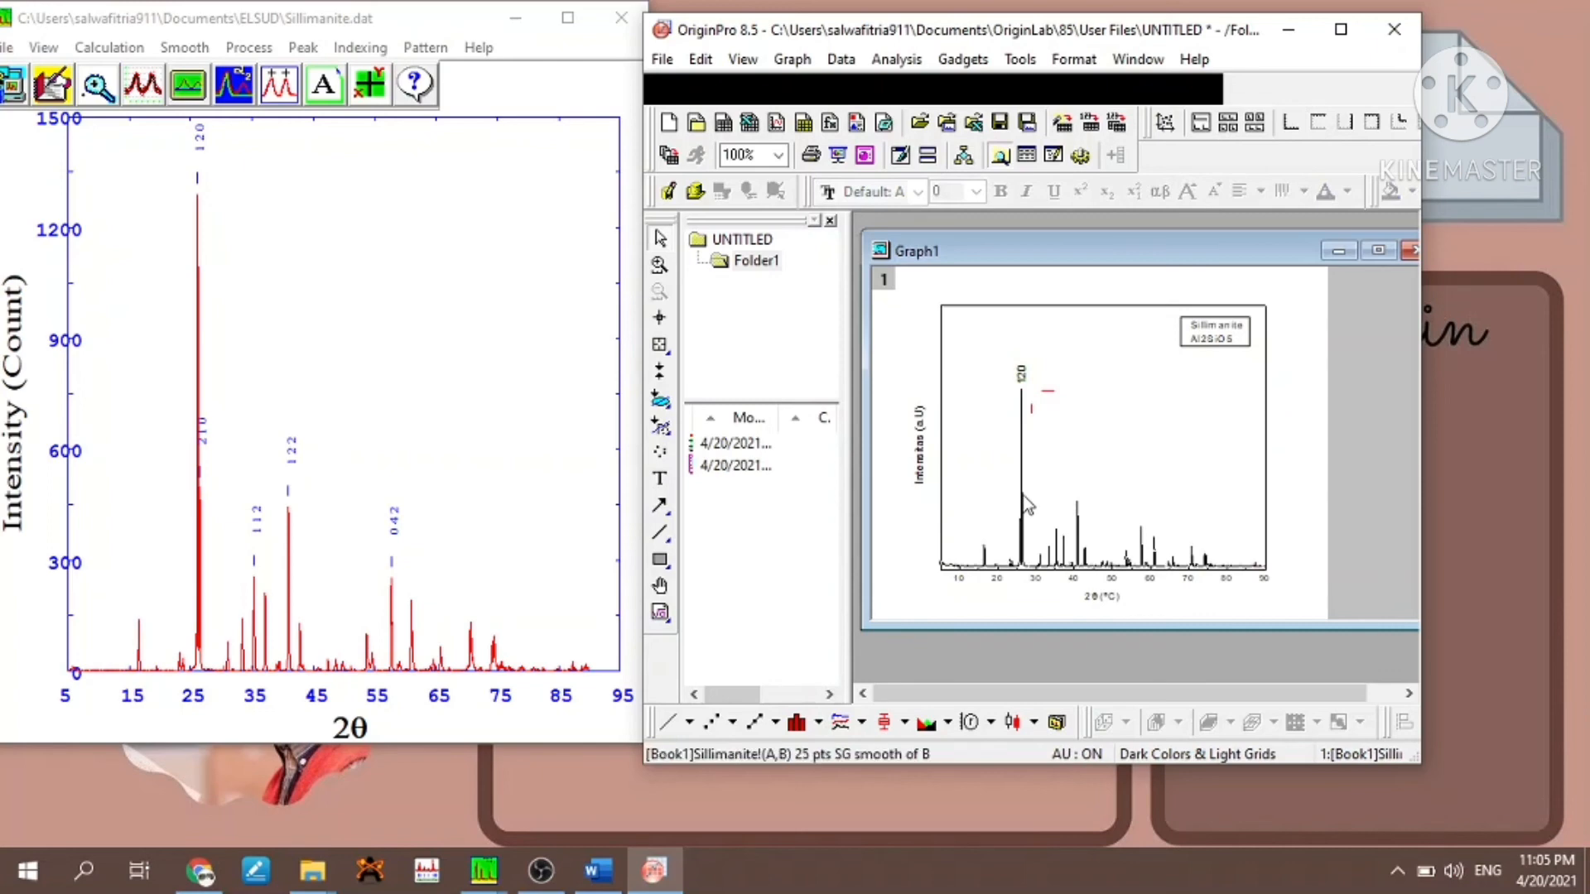
double_click(1025, 501)
click(1401, 184)
click(1025, 495)
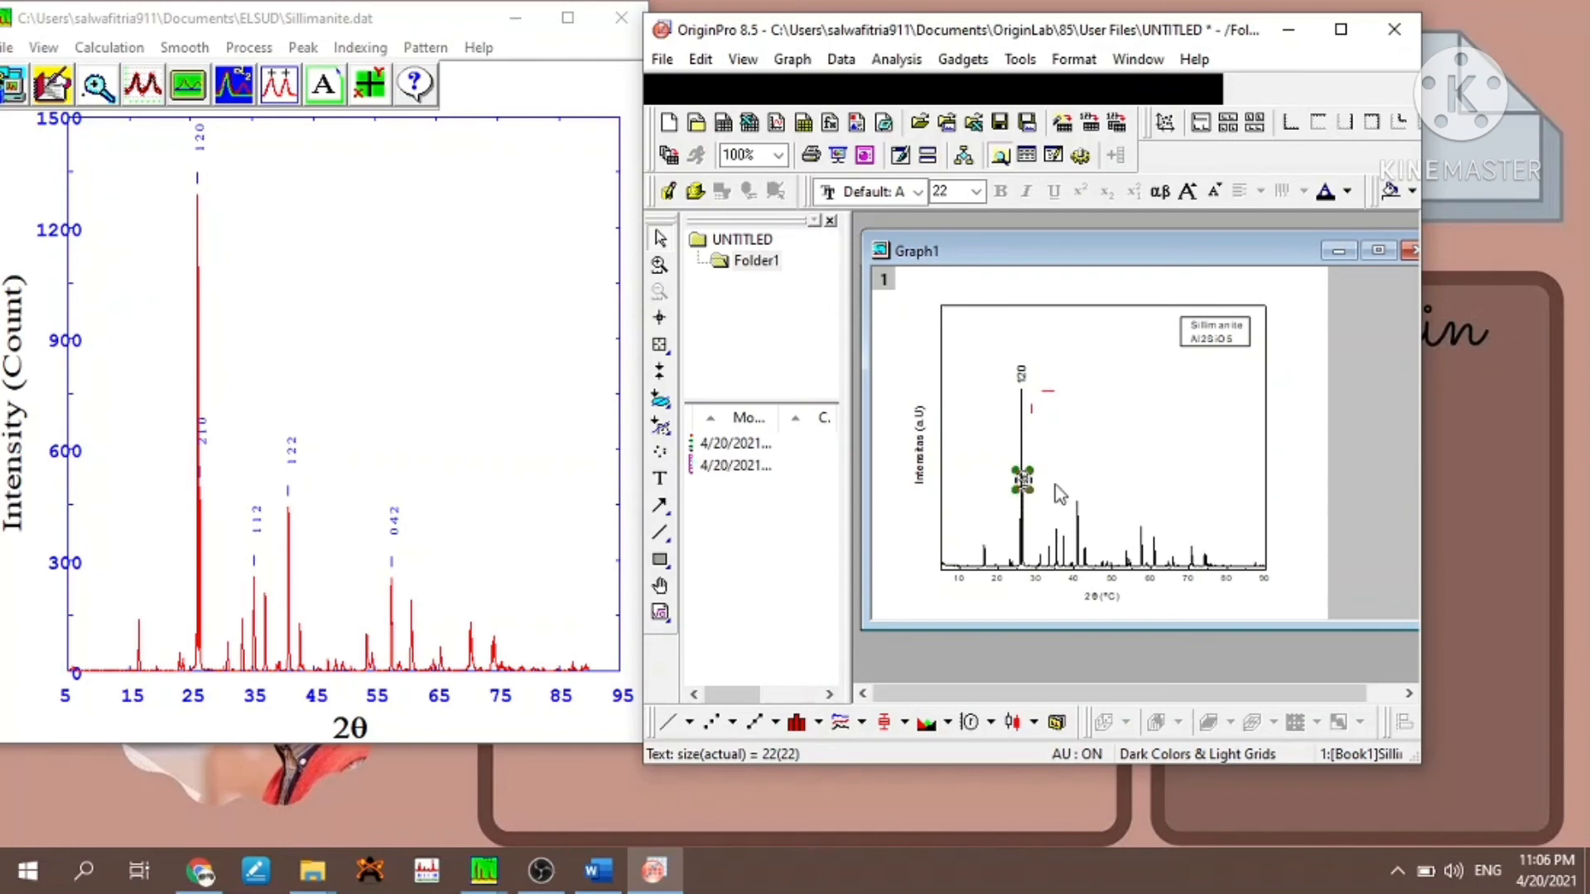
double_click(1027, 493)
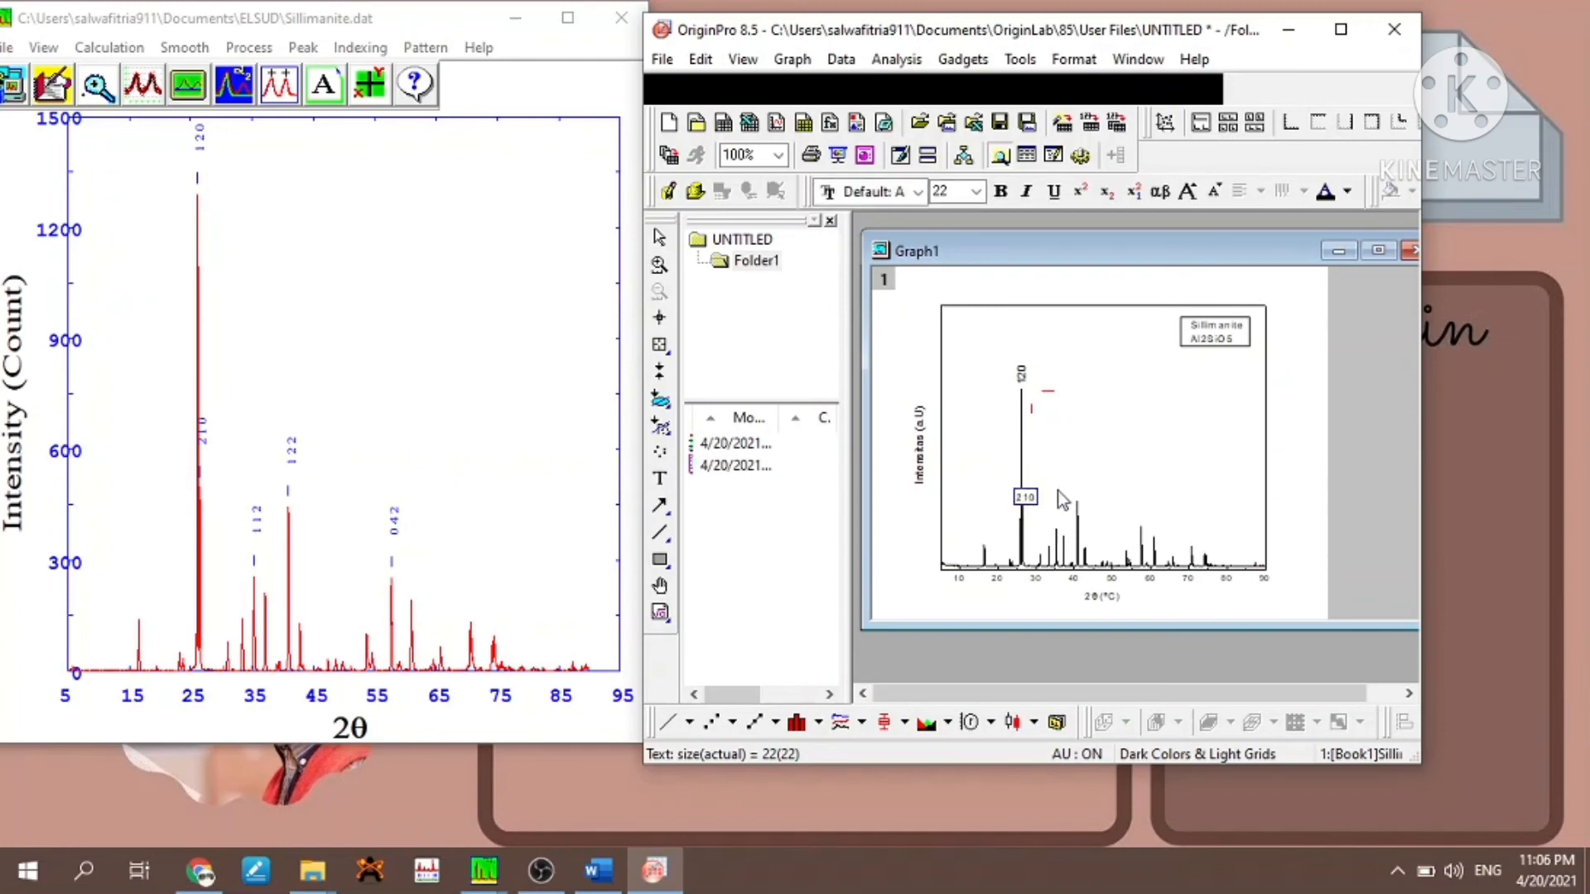
click(1058, 490)
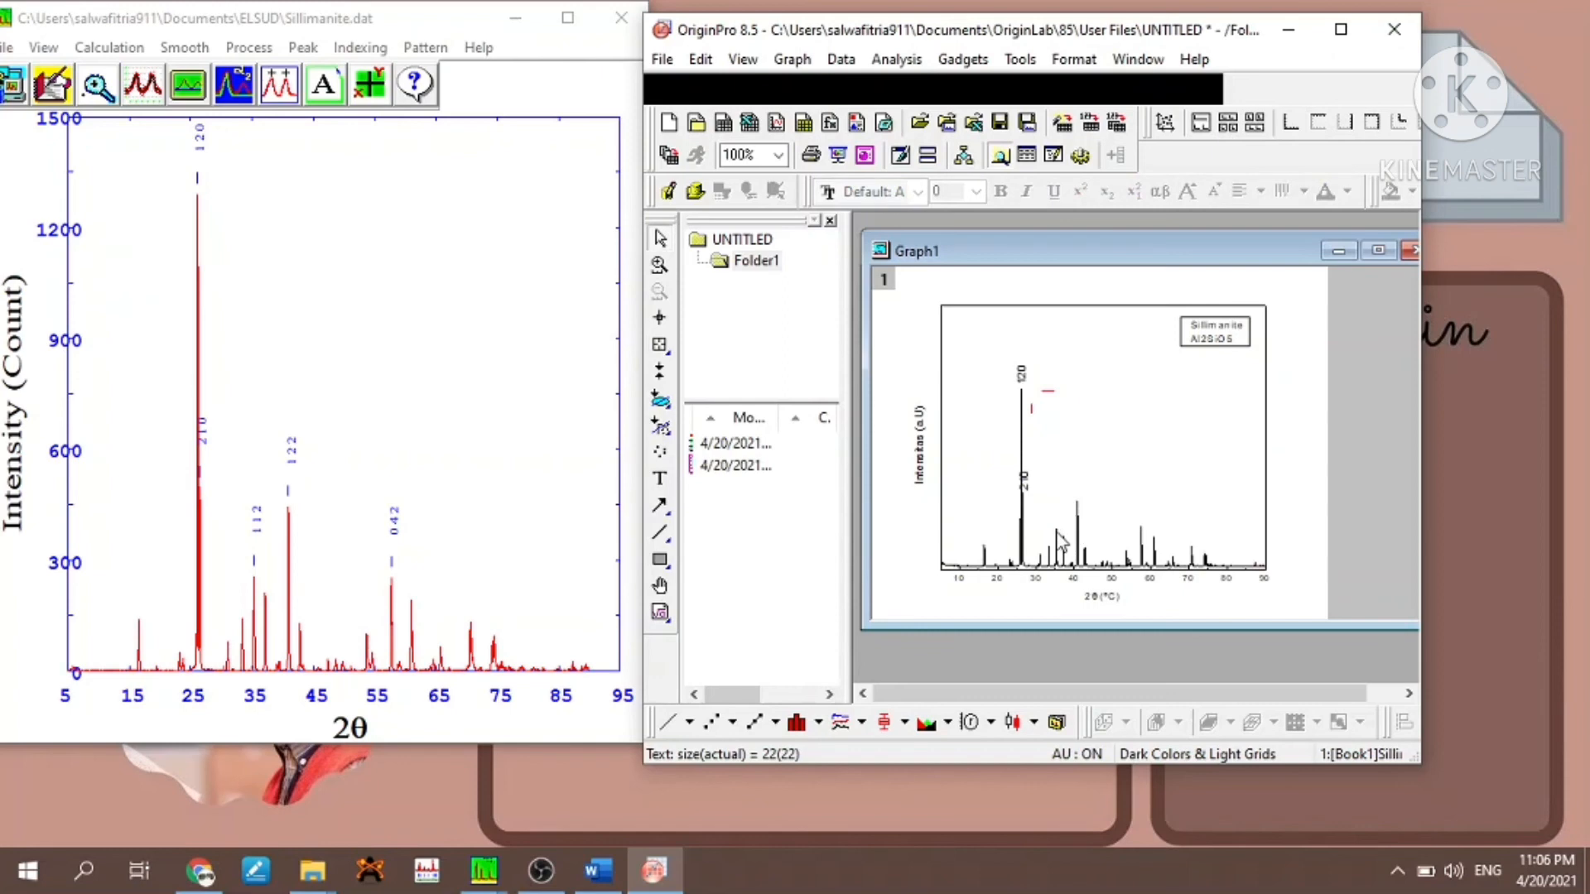
- Try placing a copy of the "210" label at the peak near 35° and delete that copy
click(1026, 490)
key(ctrl+c)
click(1058, 534)
key(ctrl+v)
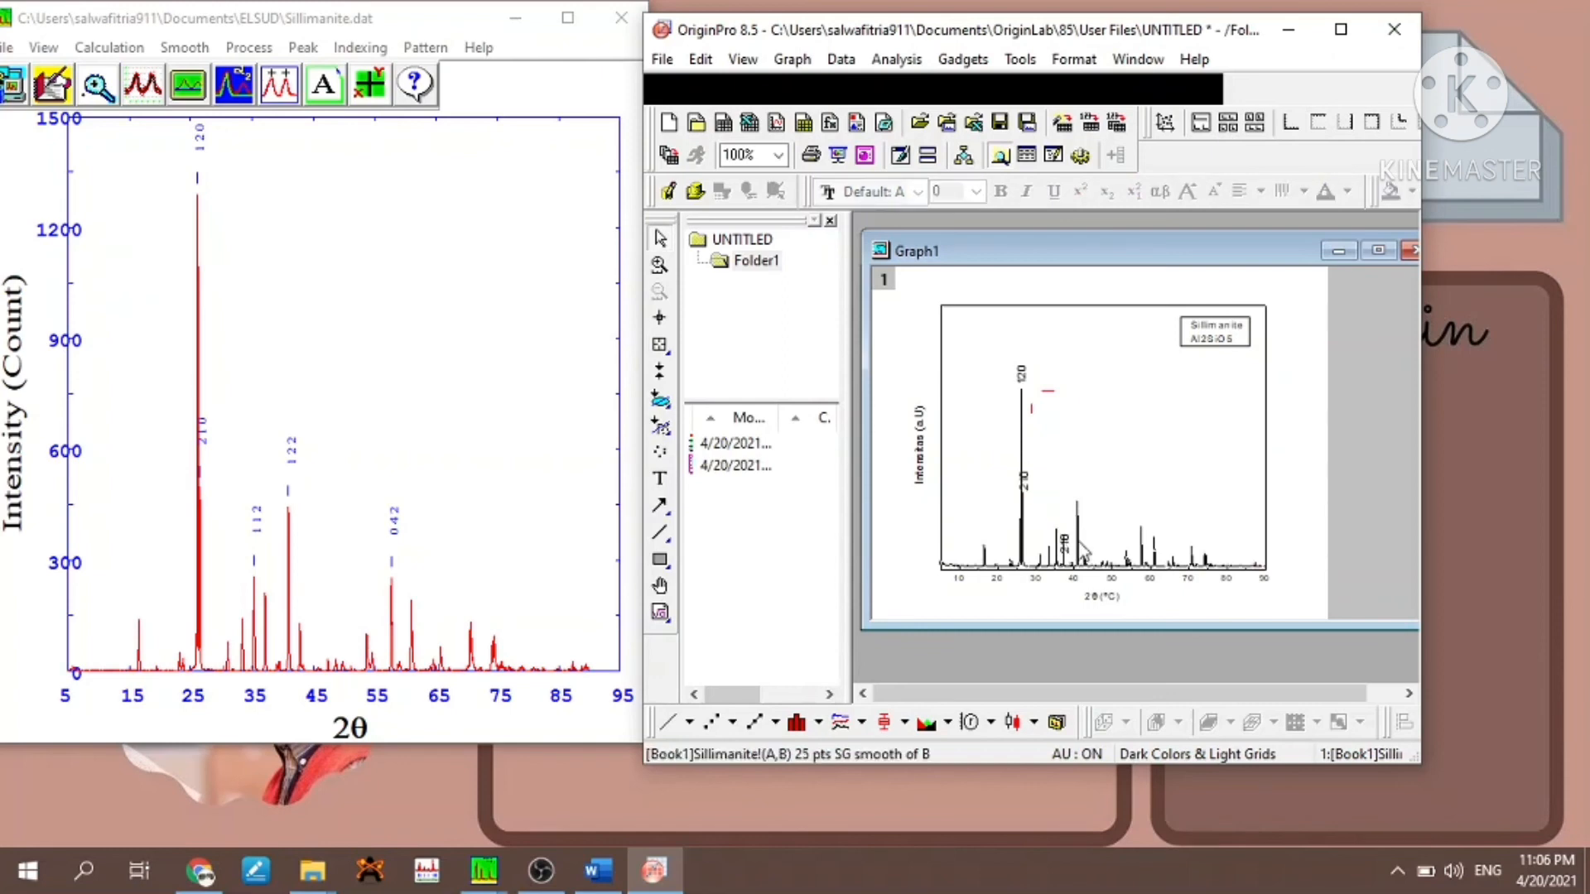
click(1065, 544)
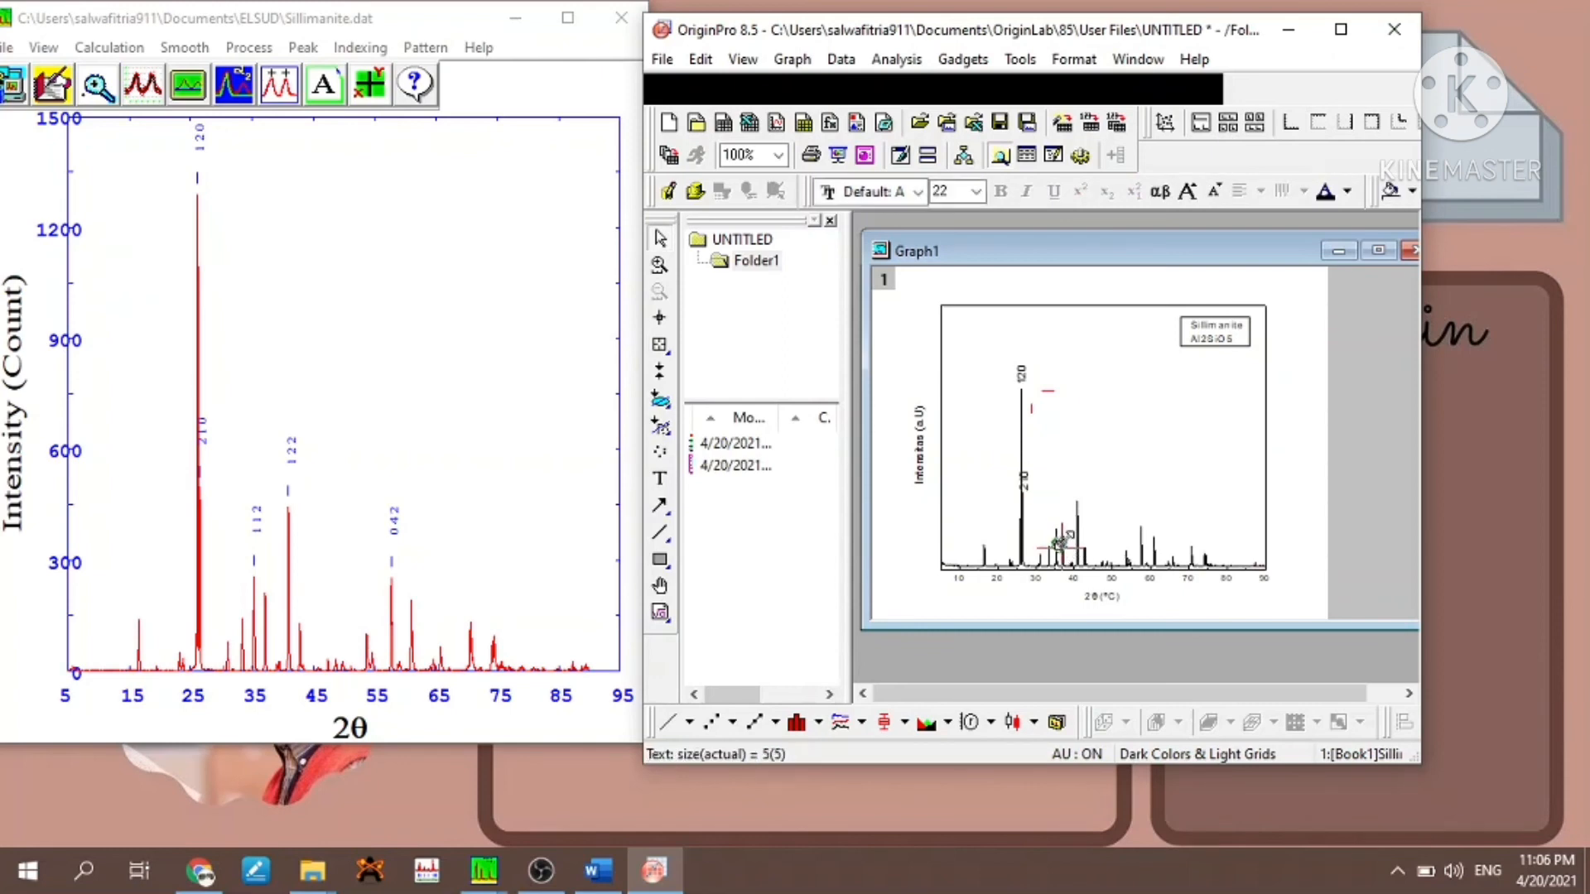
drag(1059, 542, 1056, 545)
key(Delete)
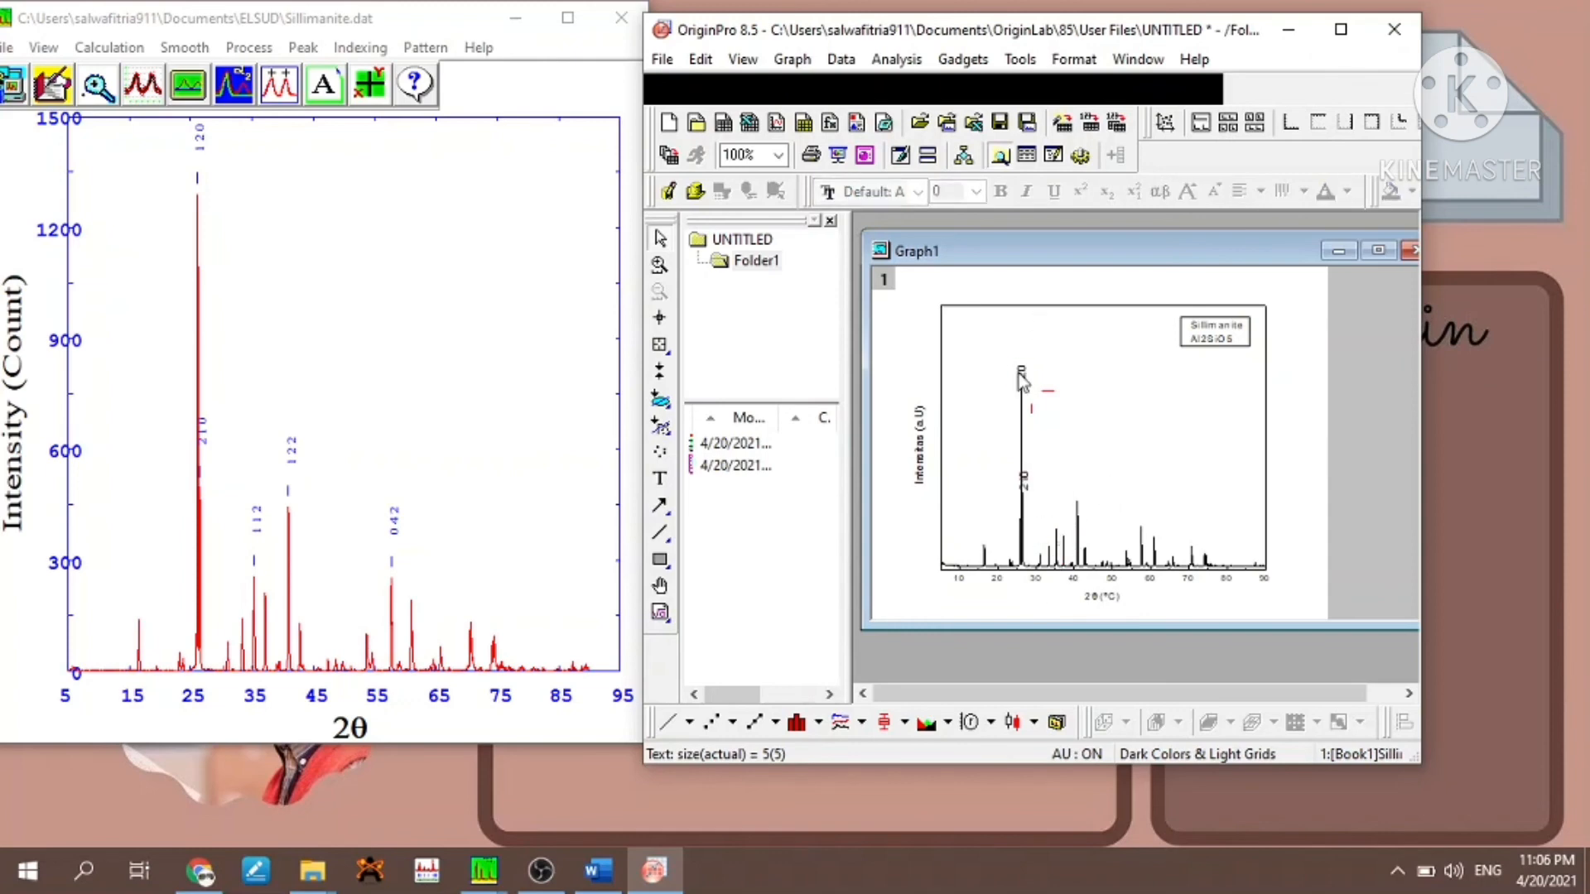
- Place a copy of the "120" label above the peak near 35° and change its text to "112"
click(1019, 374)
click(1054, 527)
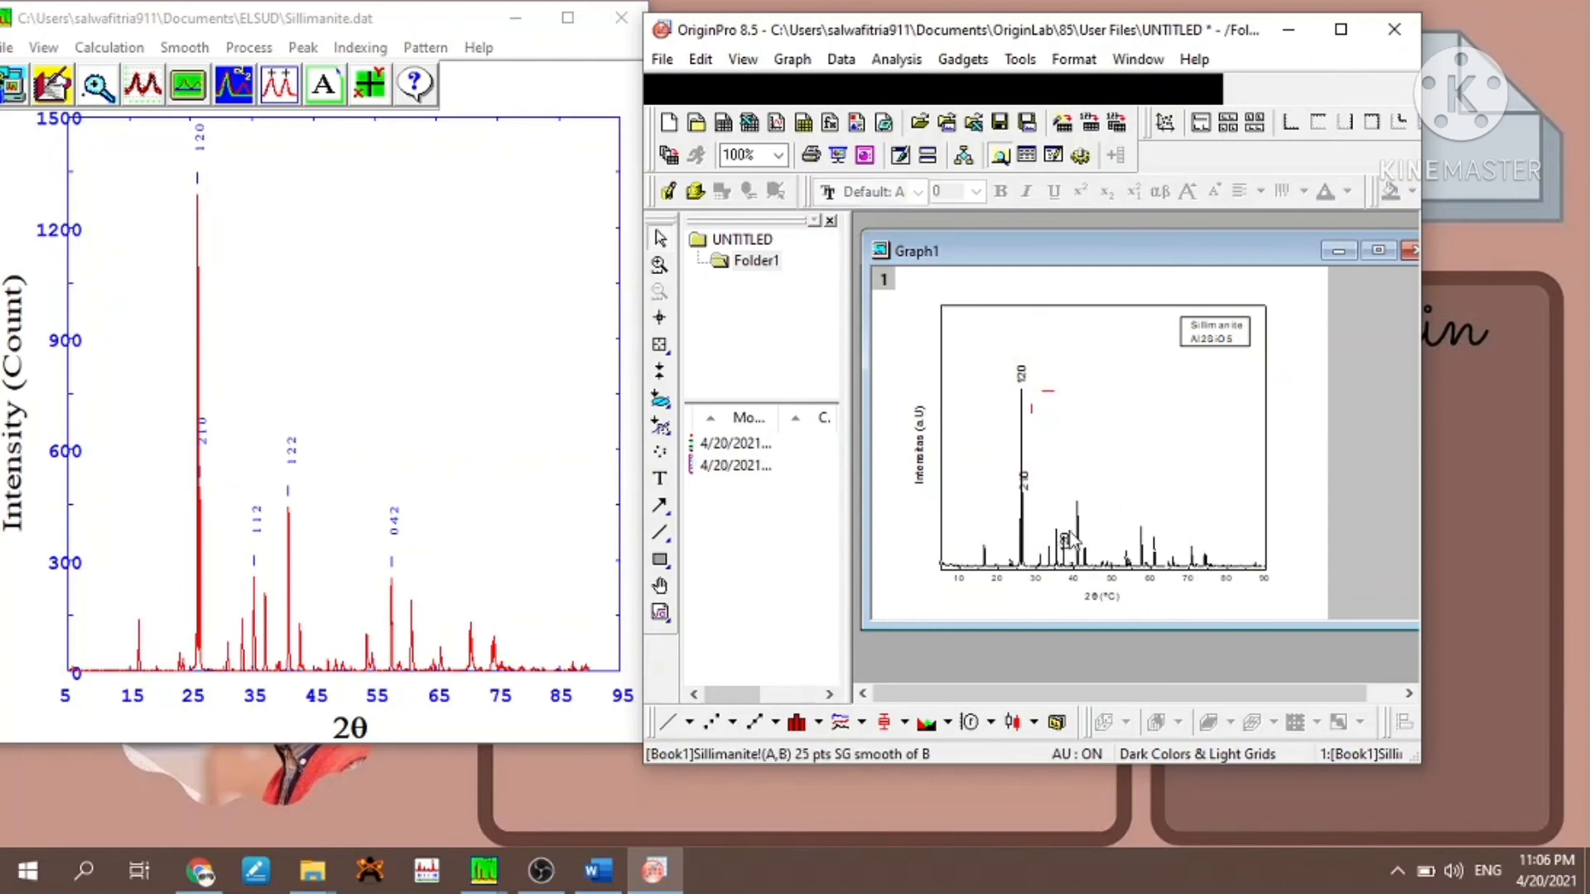
click(1062, 537)
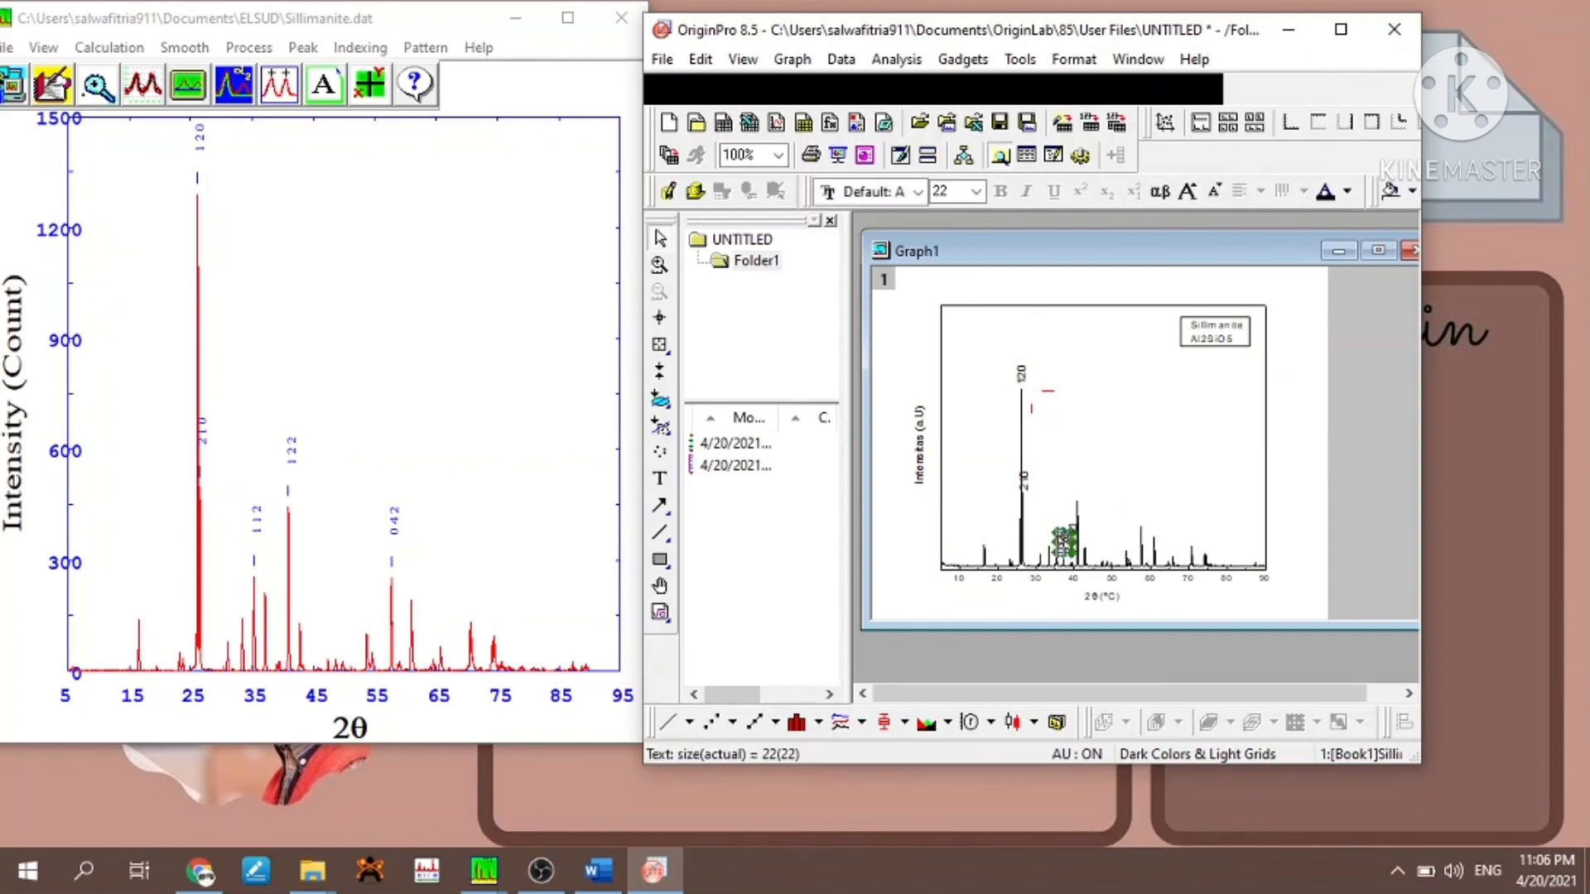
double_click(1057, 530)
click(1078, 494)
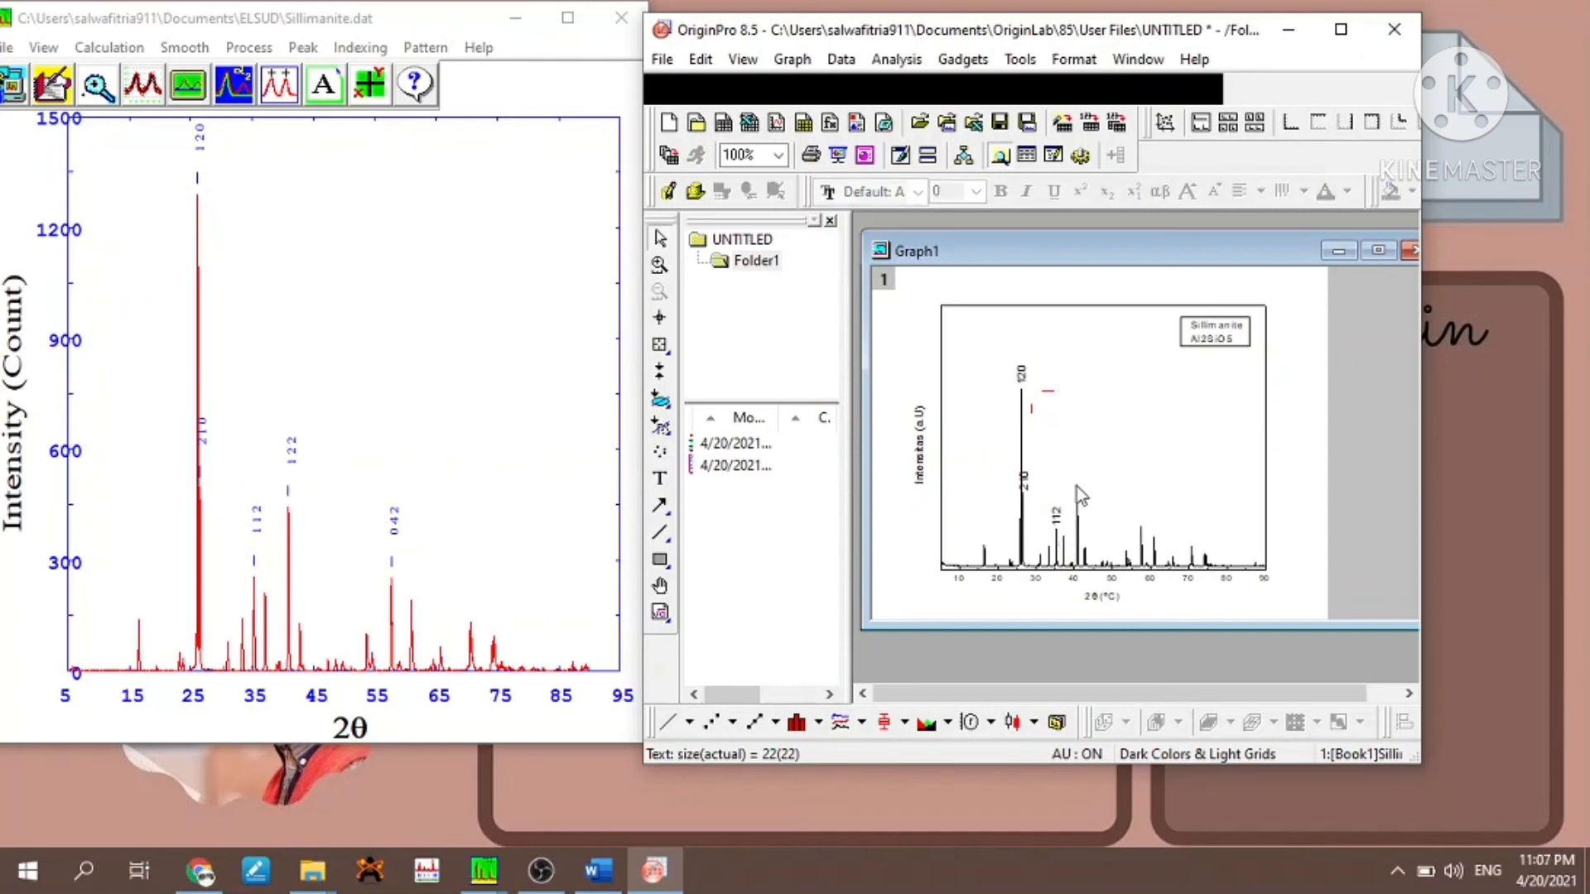
- Place a copy of the "120" label above the peak near 41° and change its text to "122"
click(1083, 511)
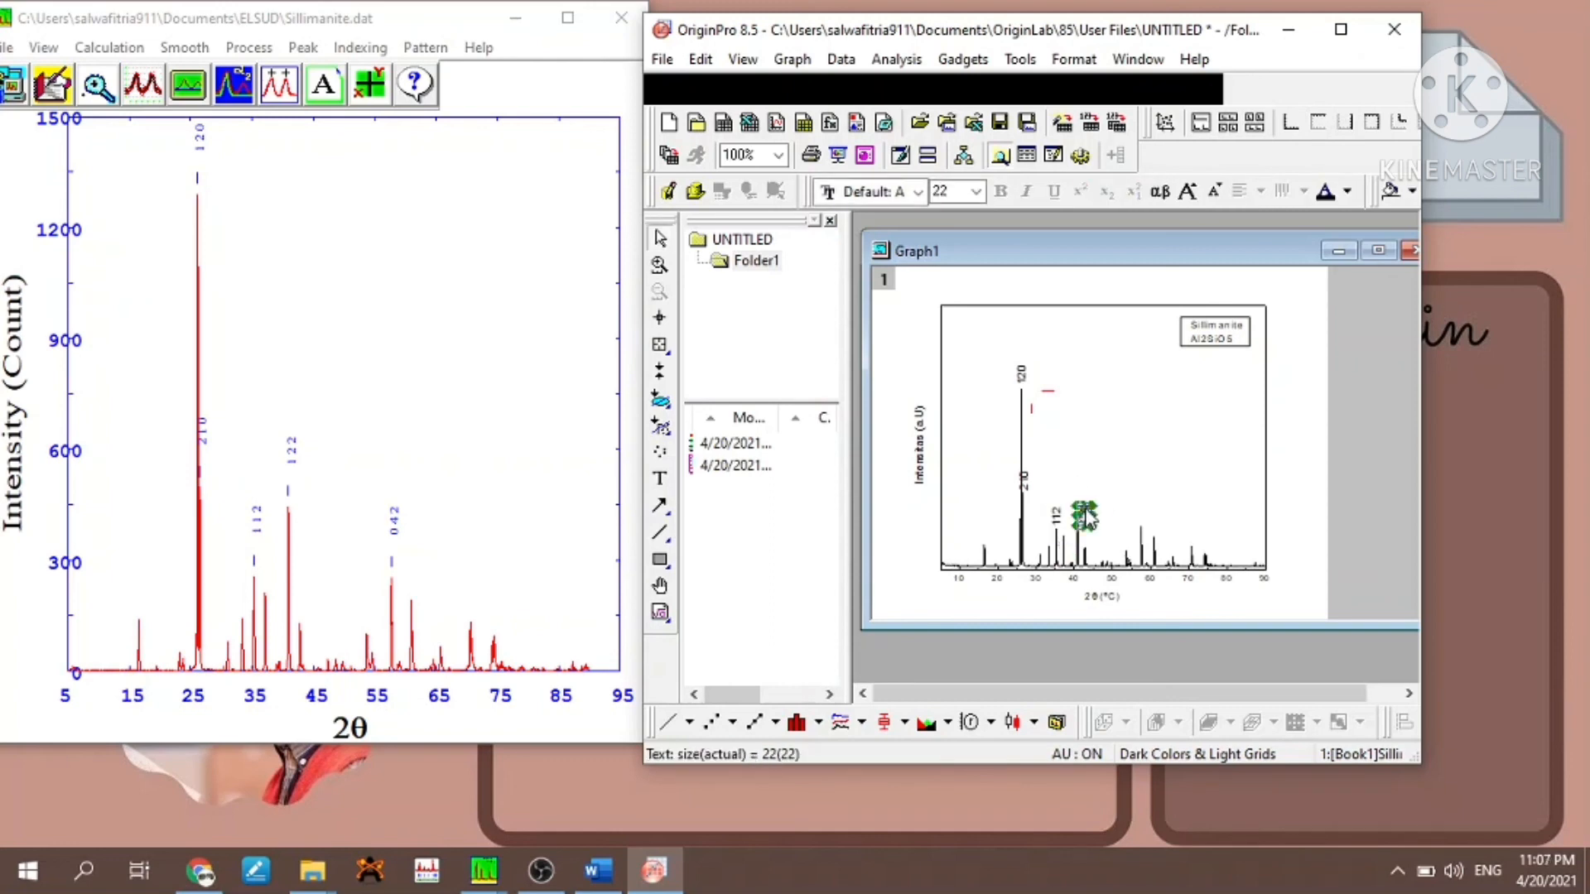
double_click(1081, 497)
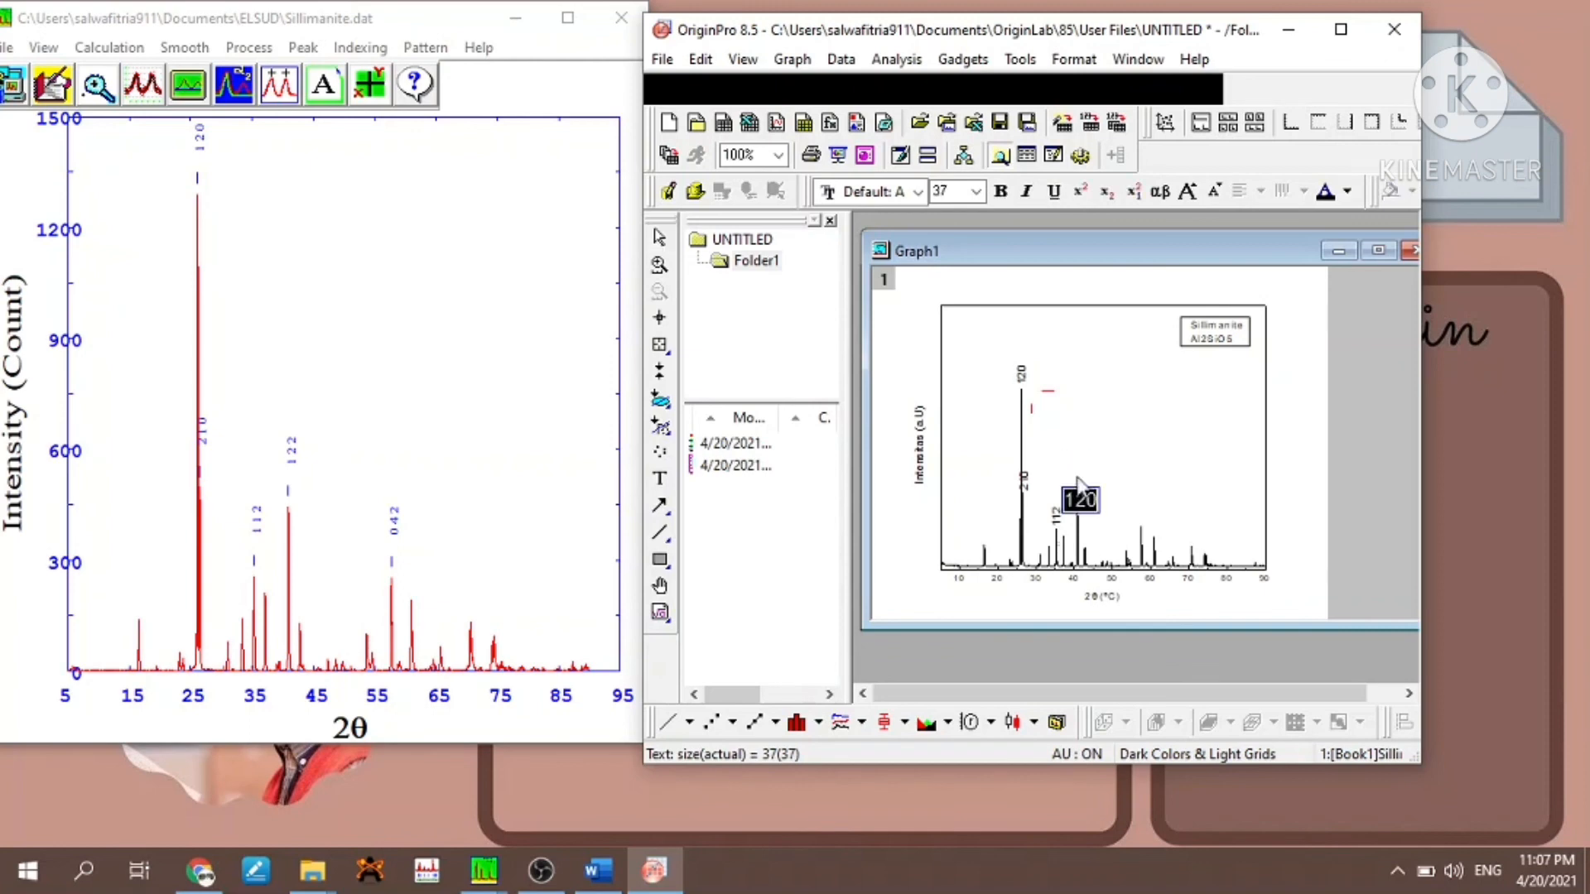
text(122)
click(1174, 498)
- Copy the "112" label to the peak near 58° and change the copy's text to "042"
click(1054, 518)
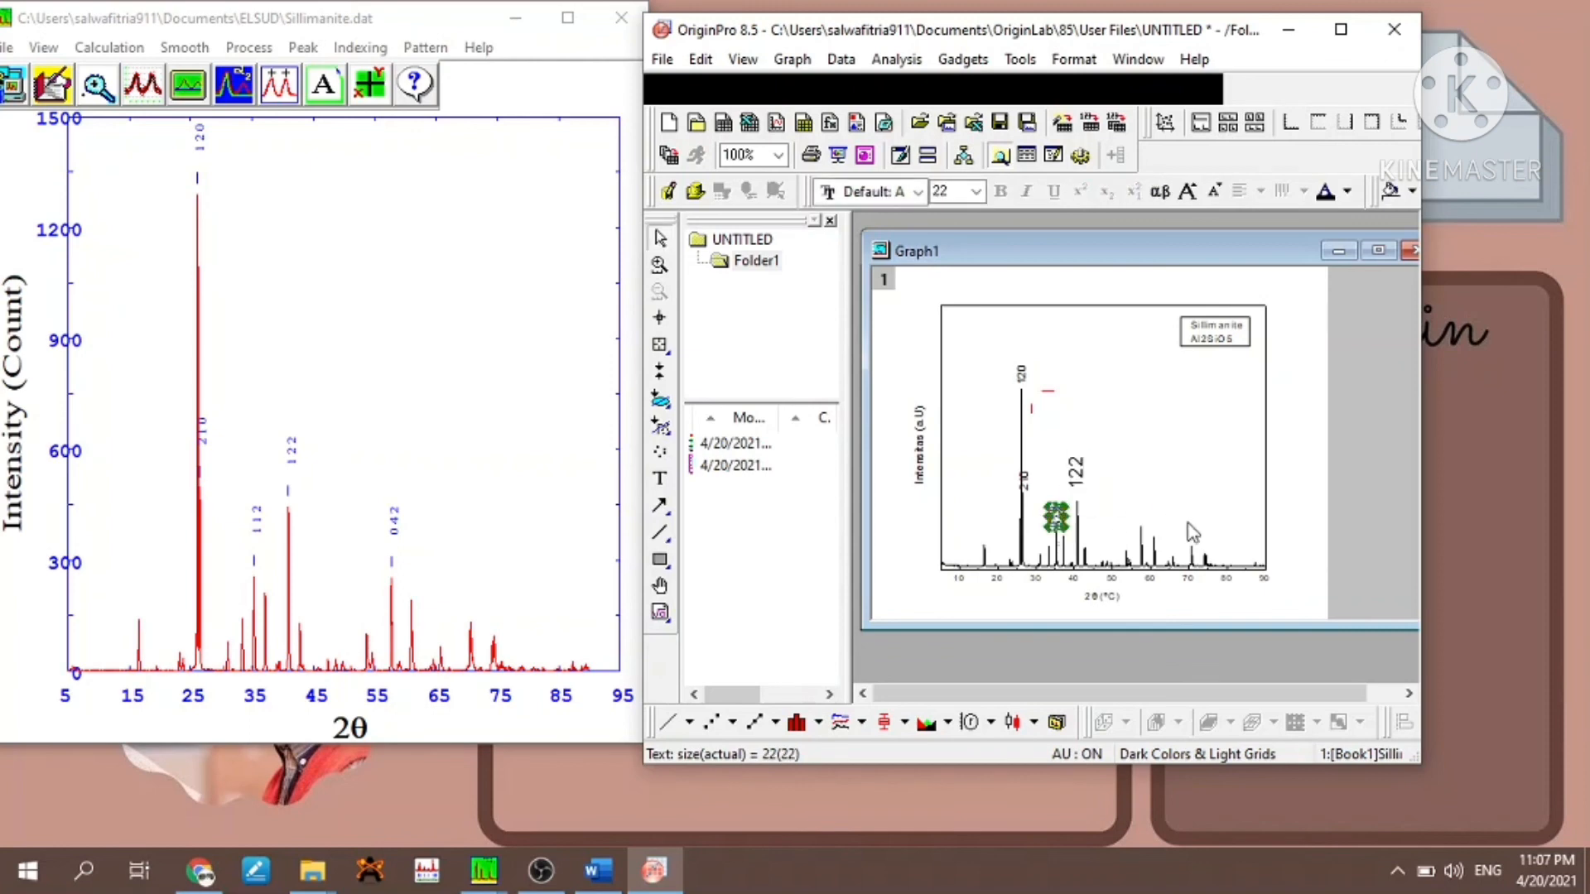
key(ctrl+c)
key(ctrl+v)
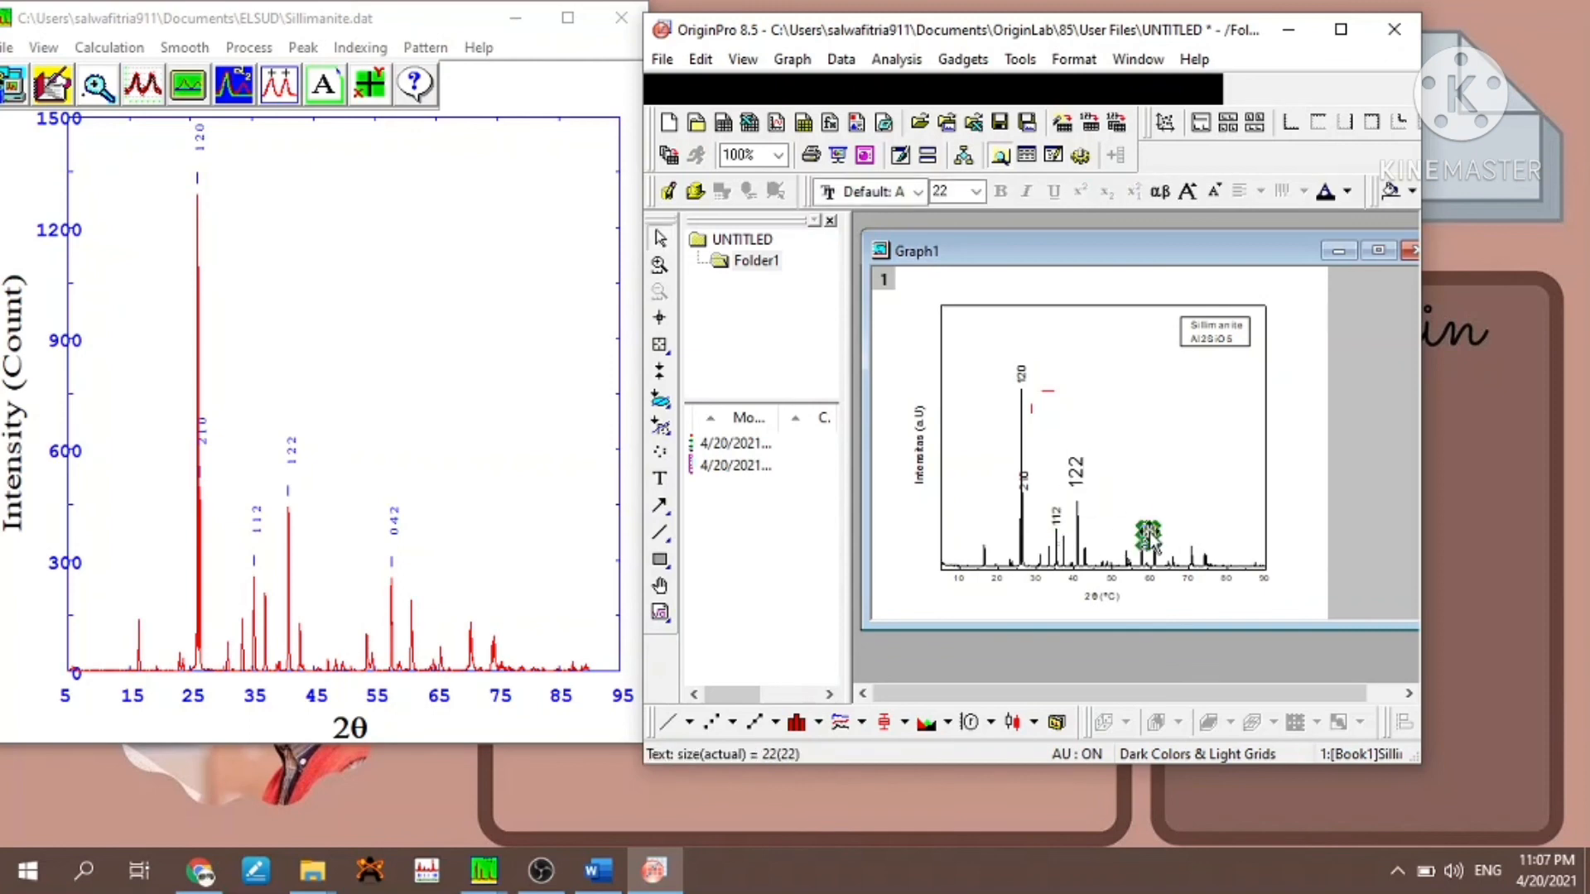
double_click(1141, 522)
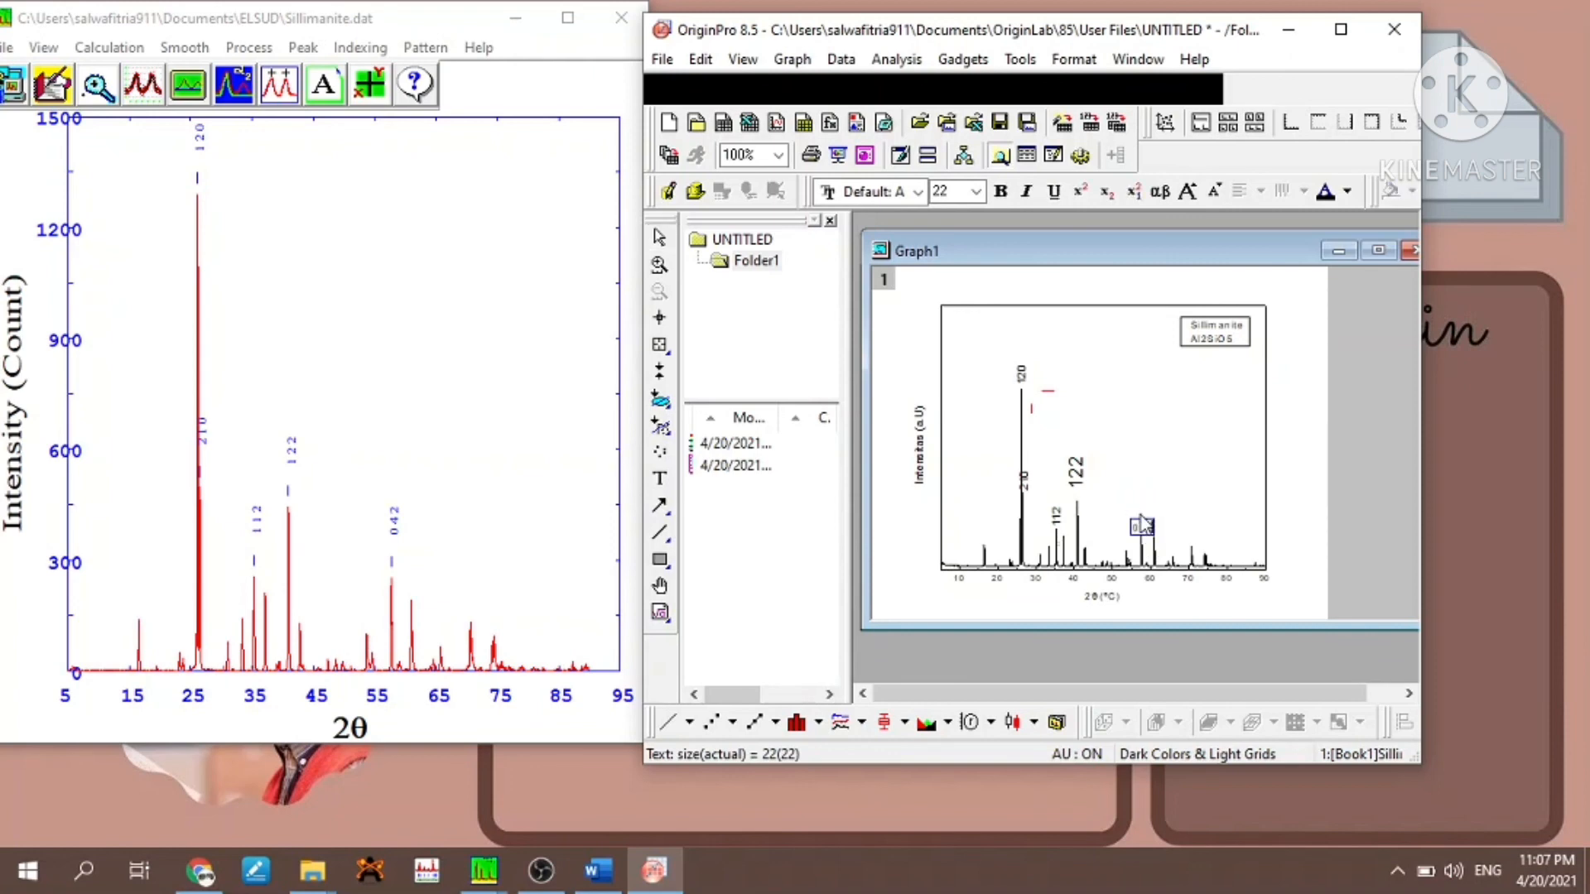
click(1163, 515)
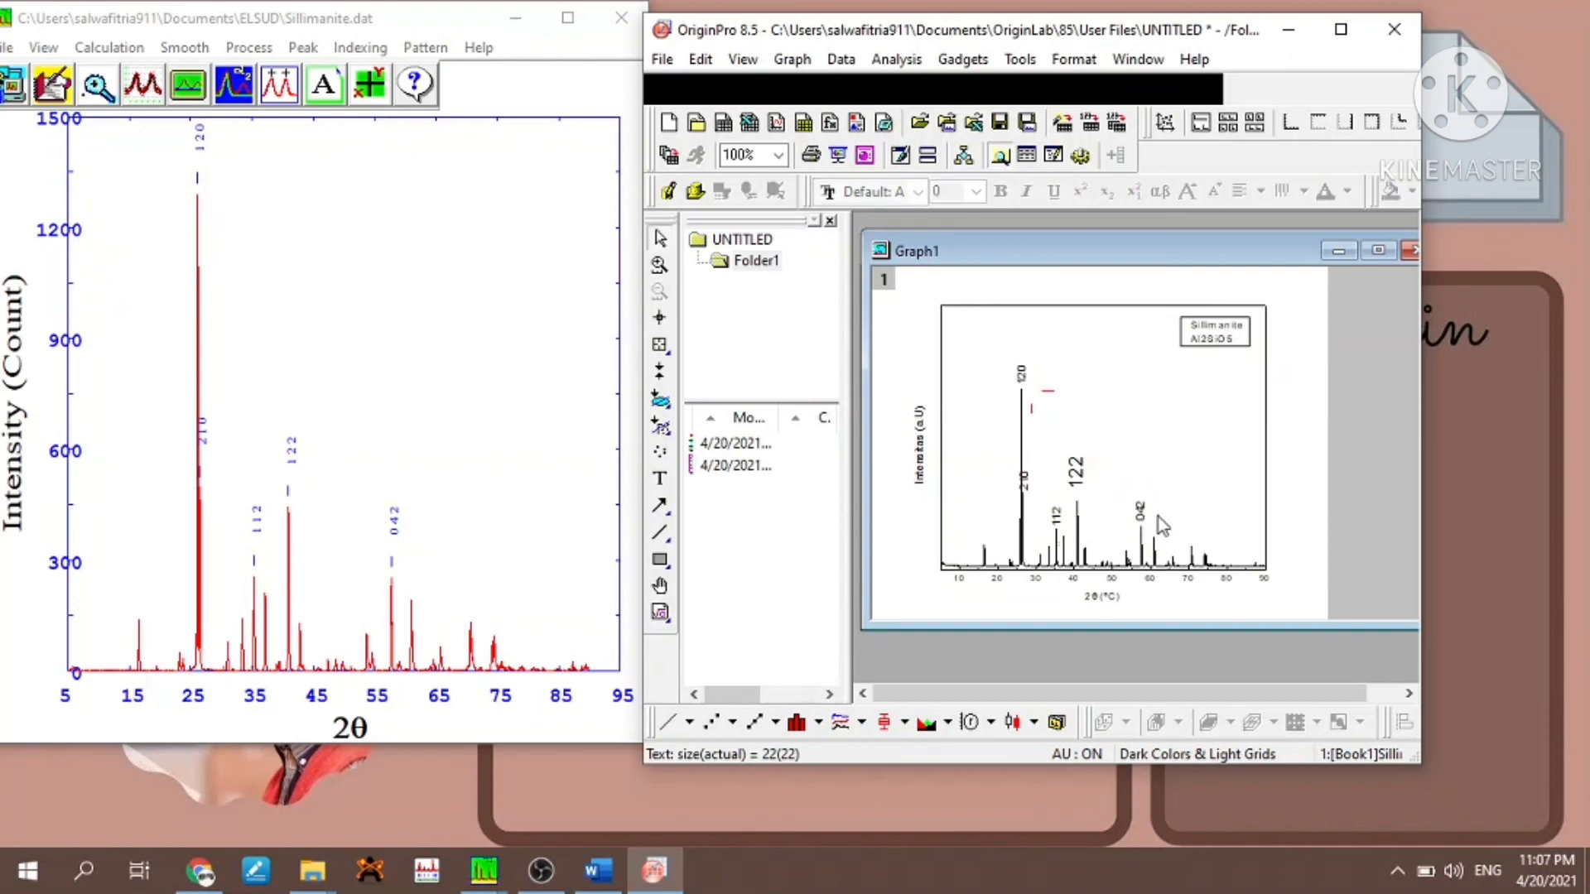
- Set the font size of the "120" label above the tallest peak to 16
click(1027, 381)
click(978, 191)
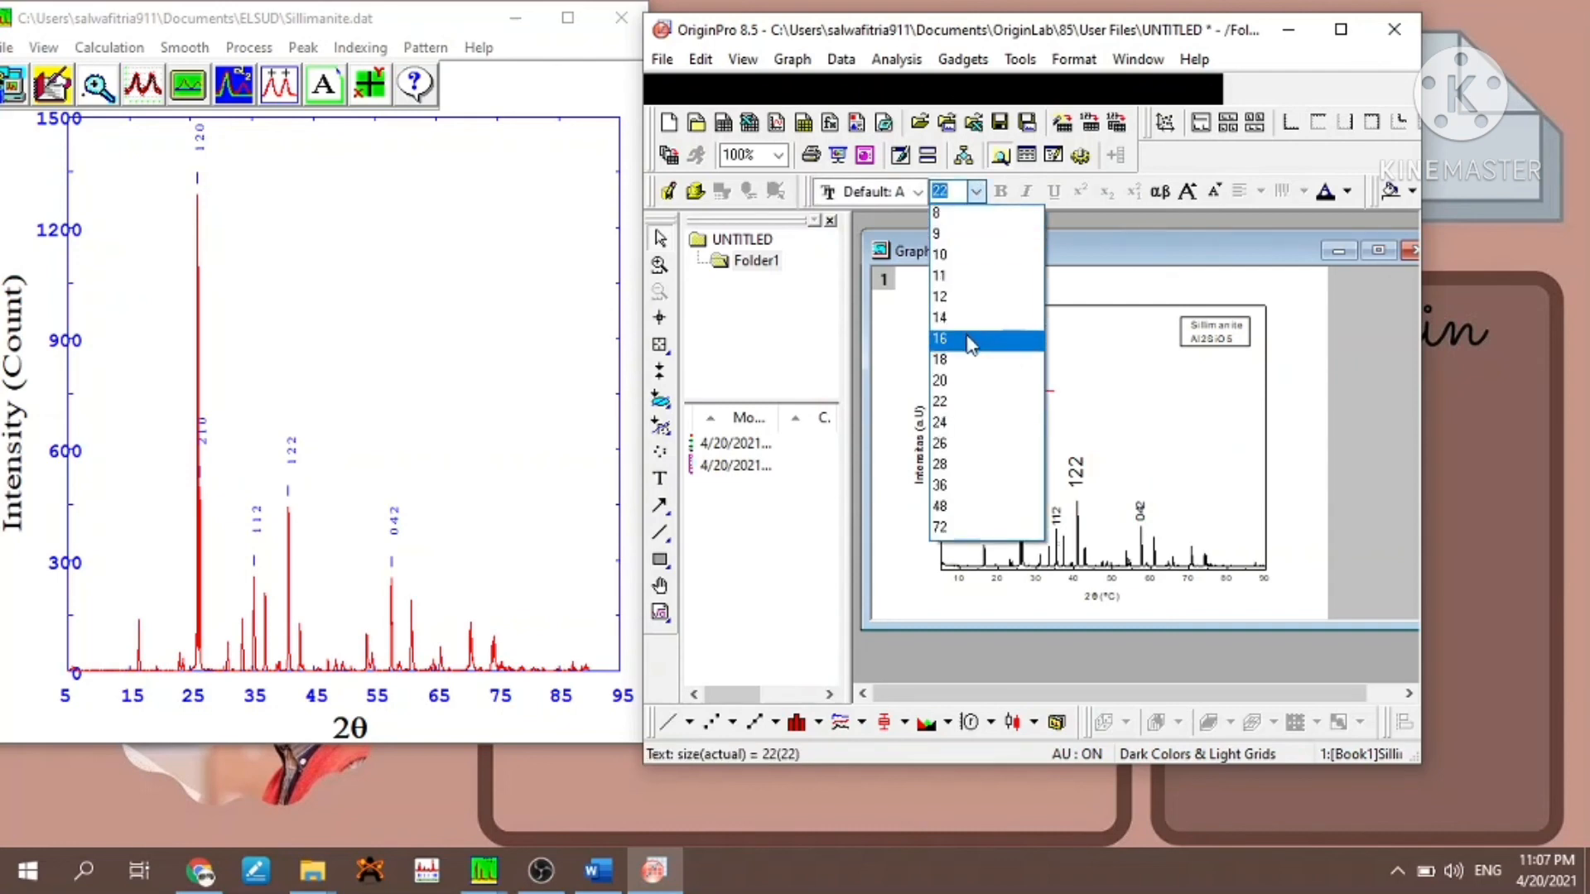
click(970, 341)
click(1077, 377)
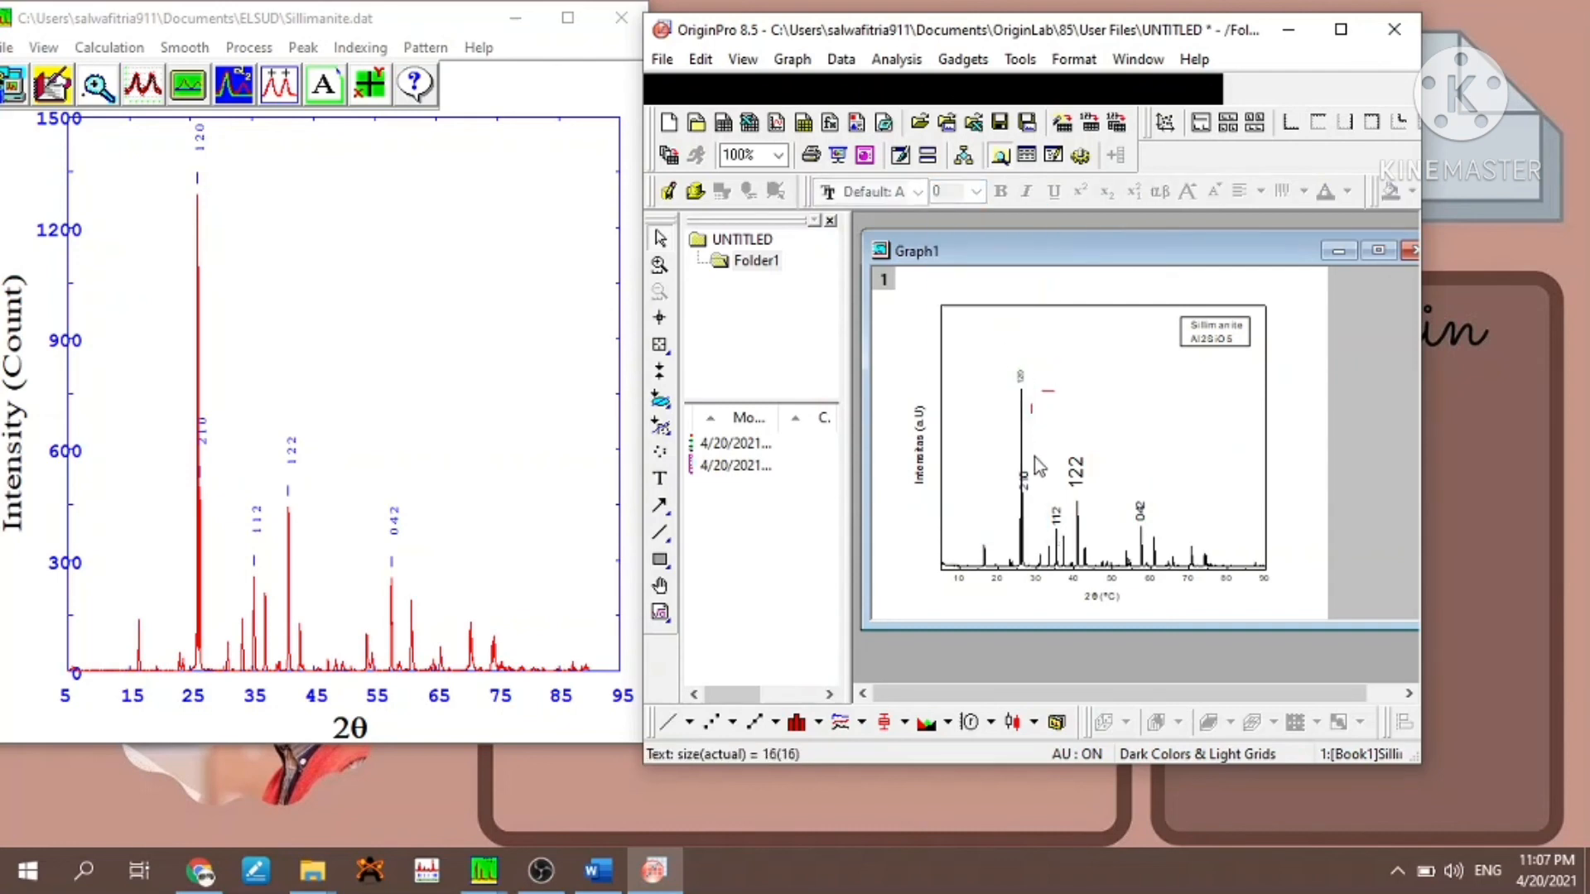
- Set the font size of the "210" and "112" peak labels to 16
click(1025, 484)
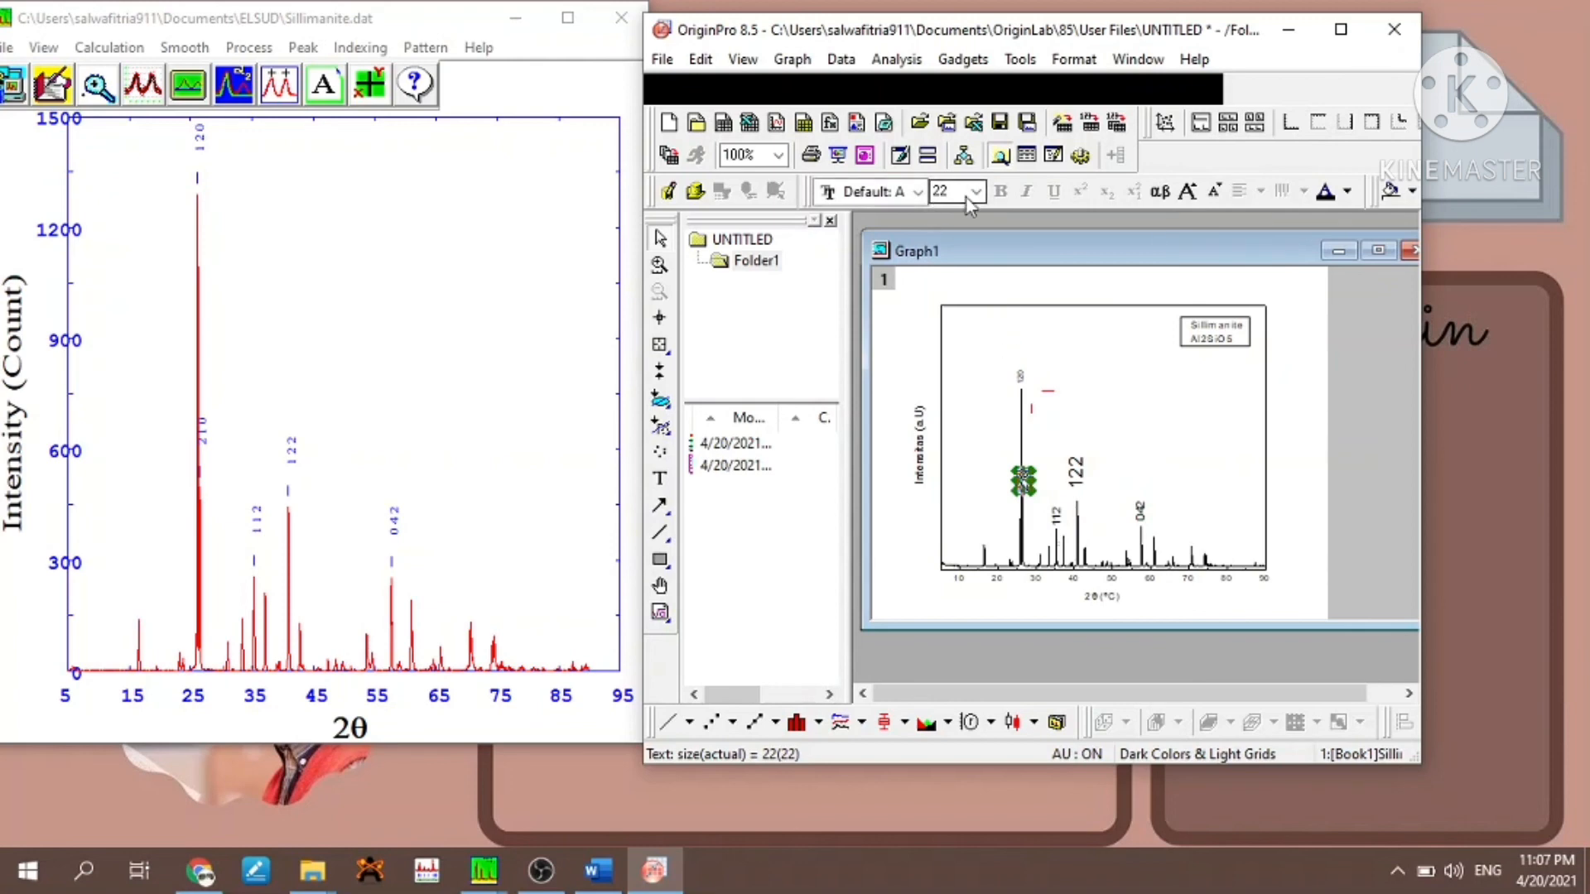
click(1020, 384)
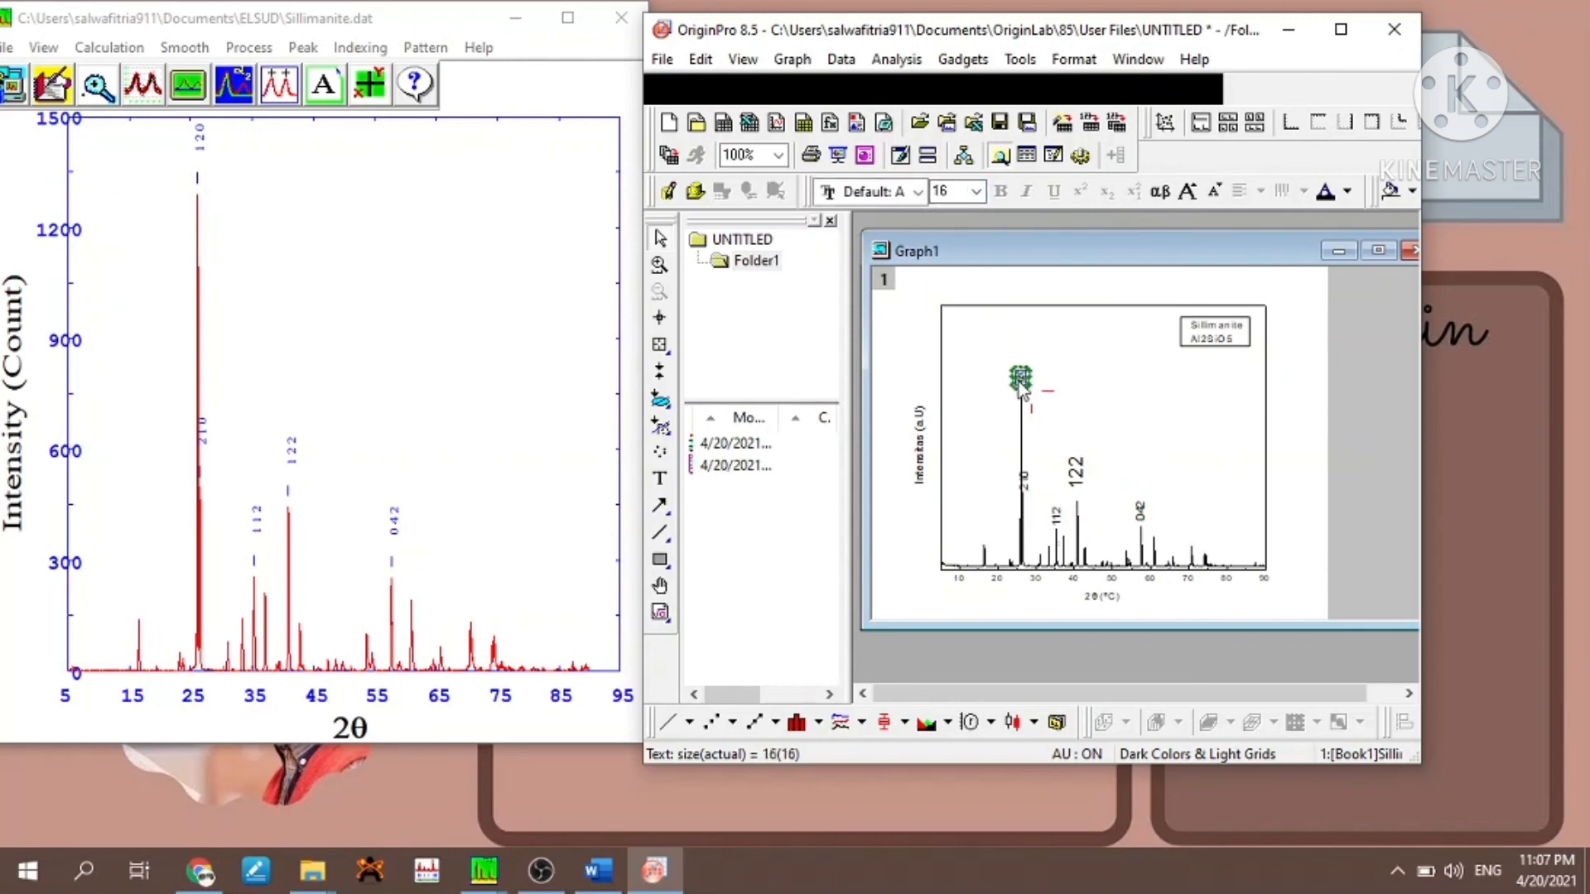
click(1024, 482)
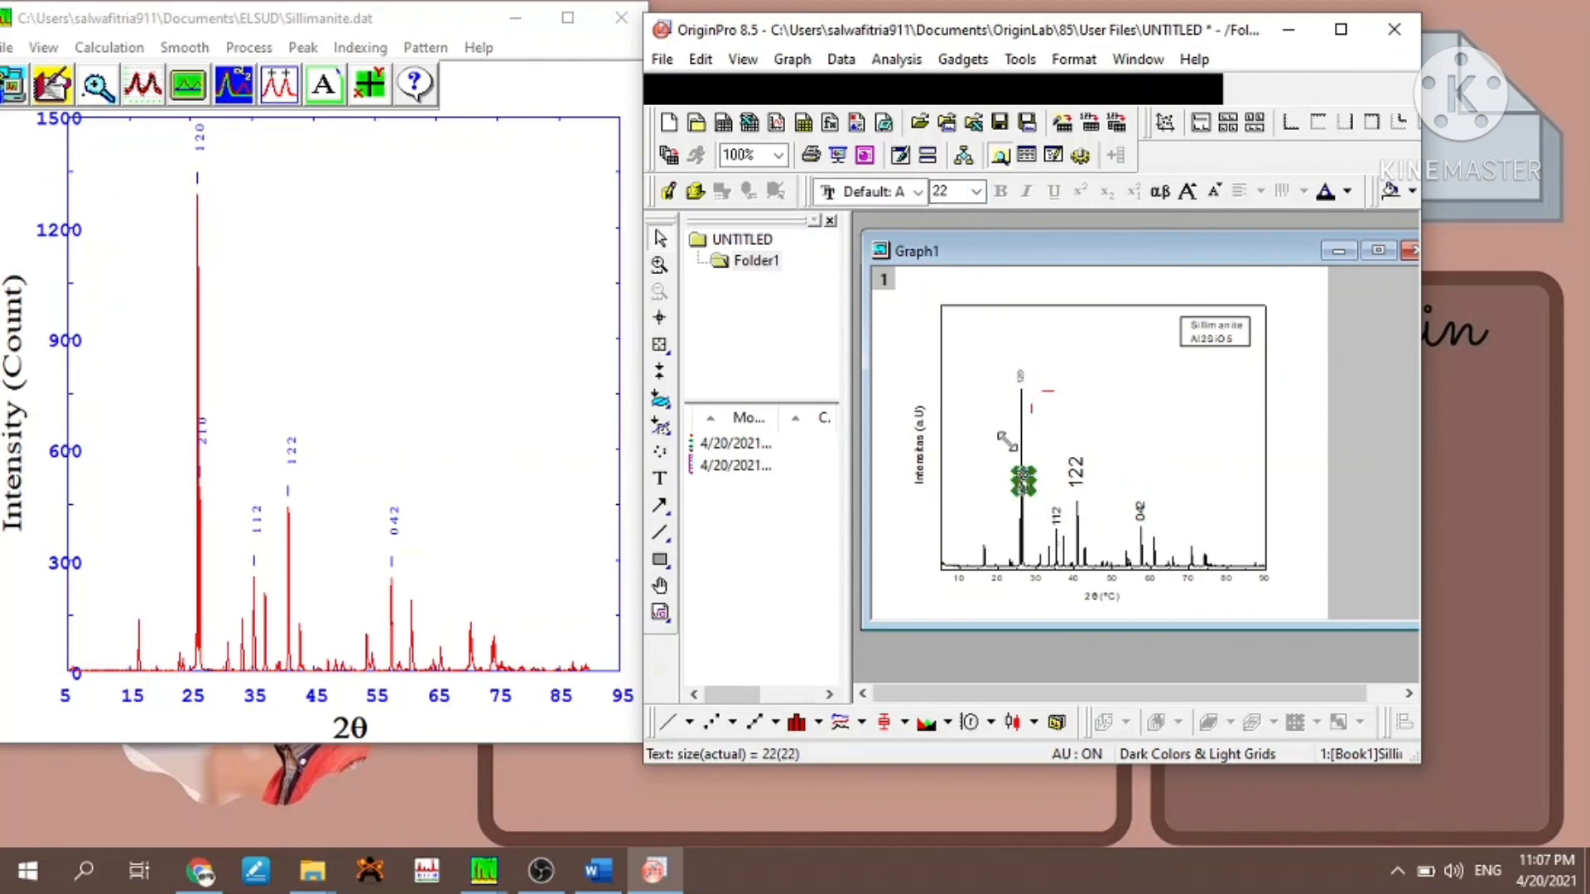
click(976, 192)
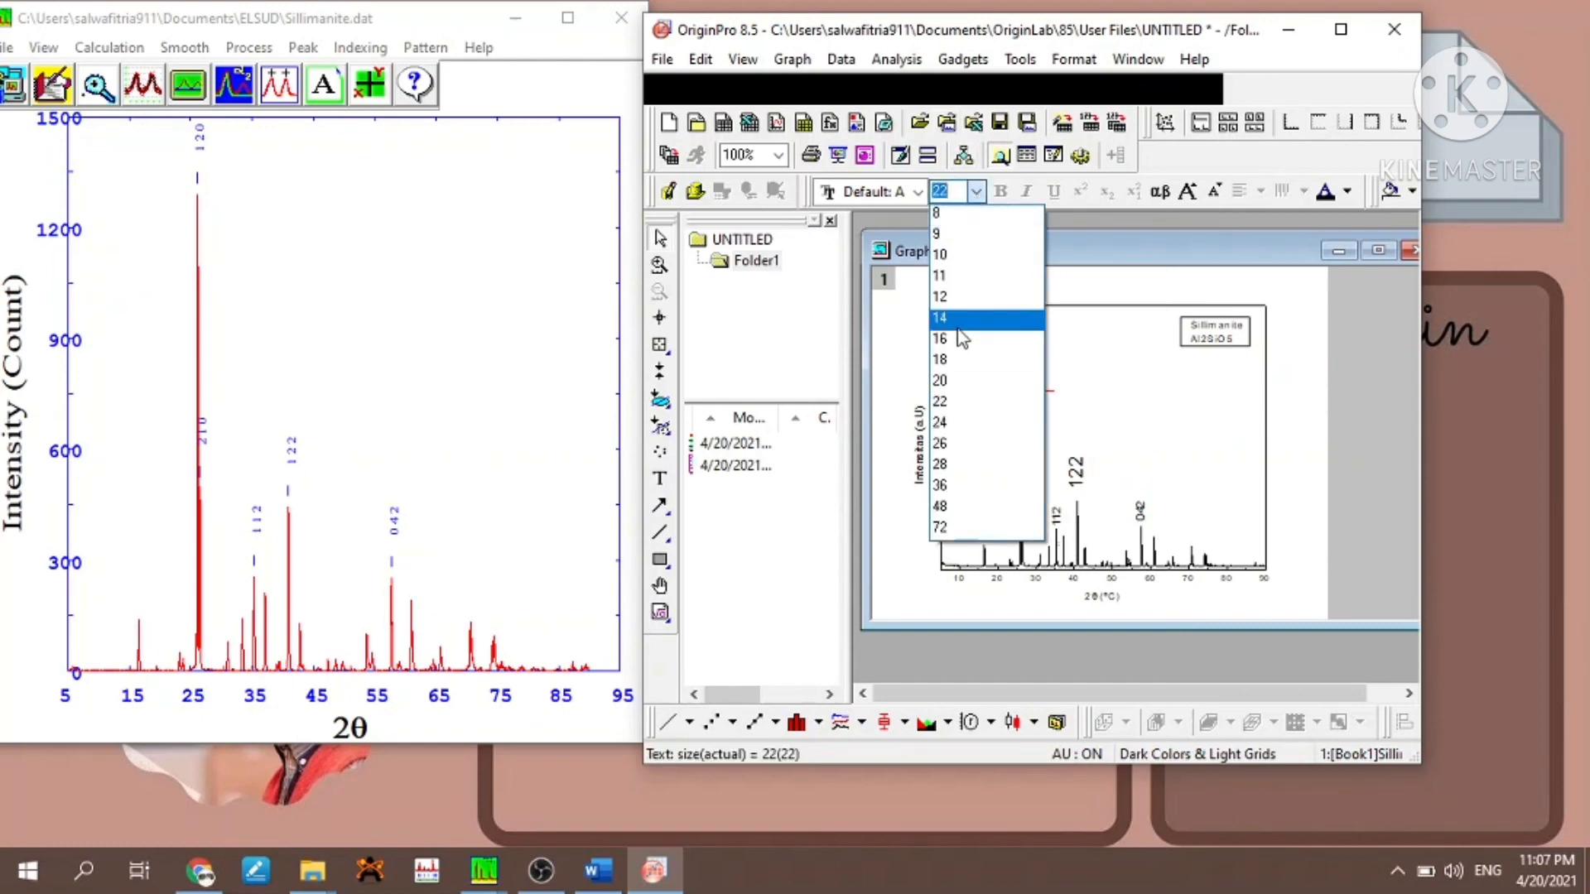
click(974, 325)
click(1056, 517)
click(976, 191)
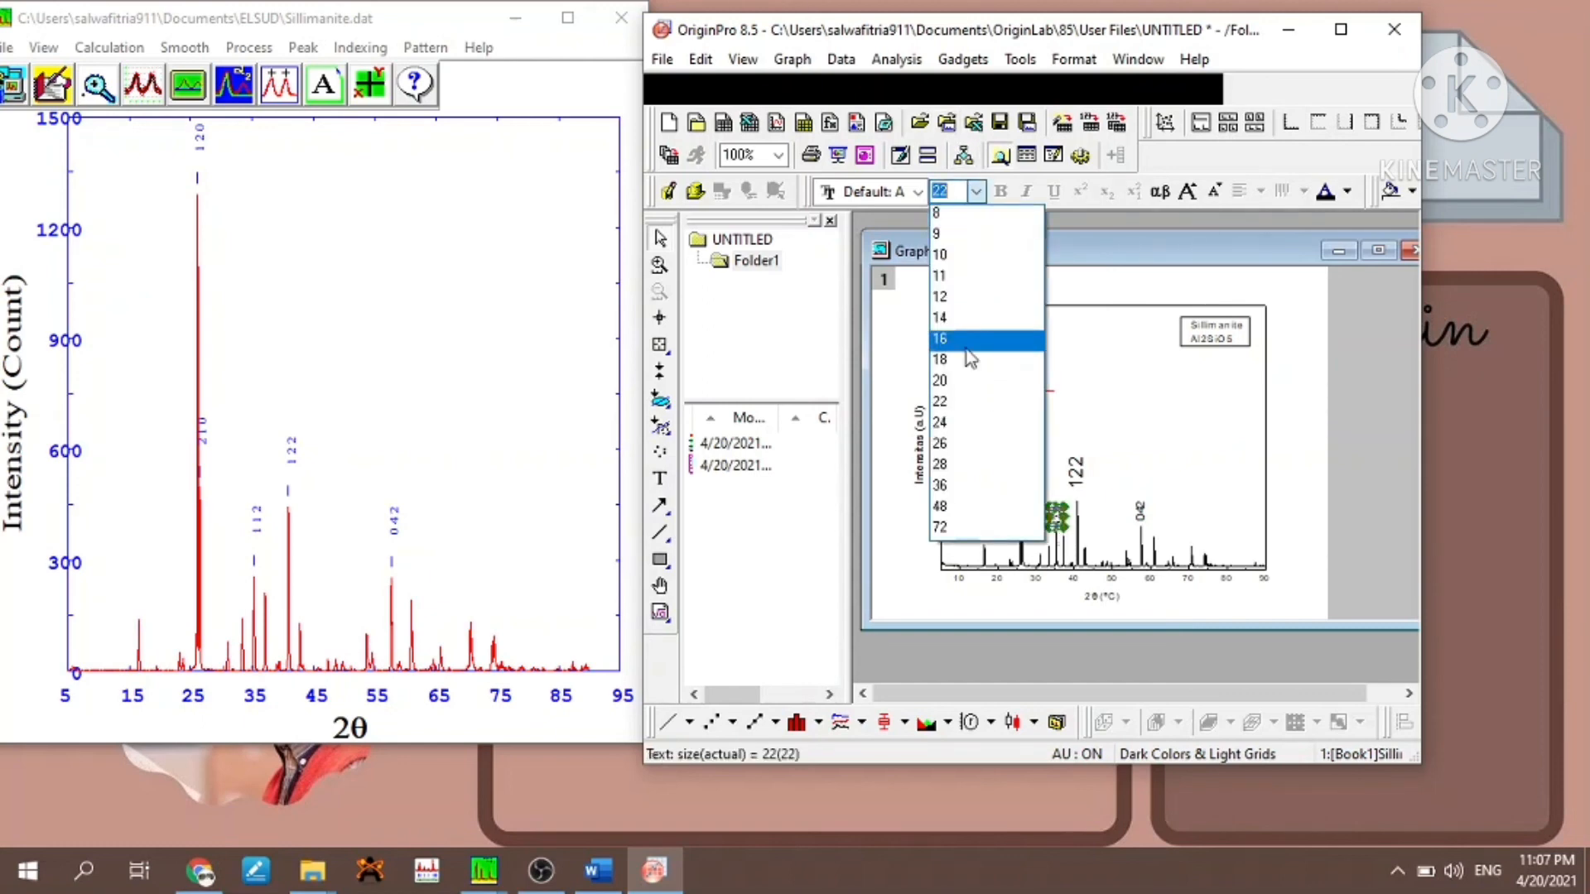
click(974, 327)
- Set the font size of the "122" and "042" peak labels to 16
click(1090, 479)
click(976, 191)
click(969, 329)
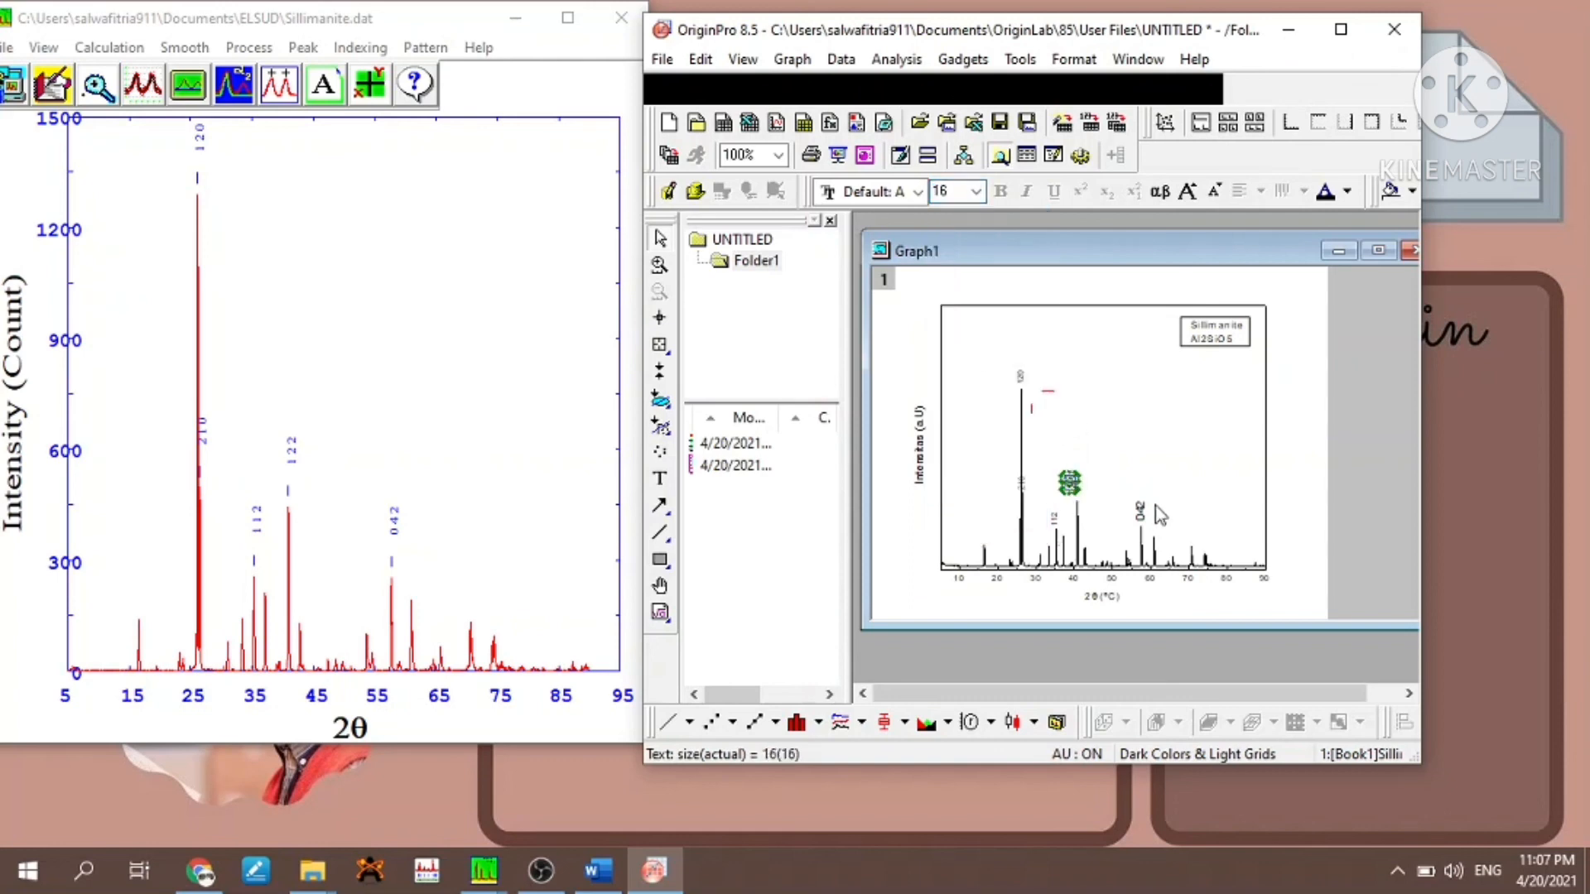
click(1143, 510)
click(976, 191)
click(970, 327)
click(1239, 440)
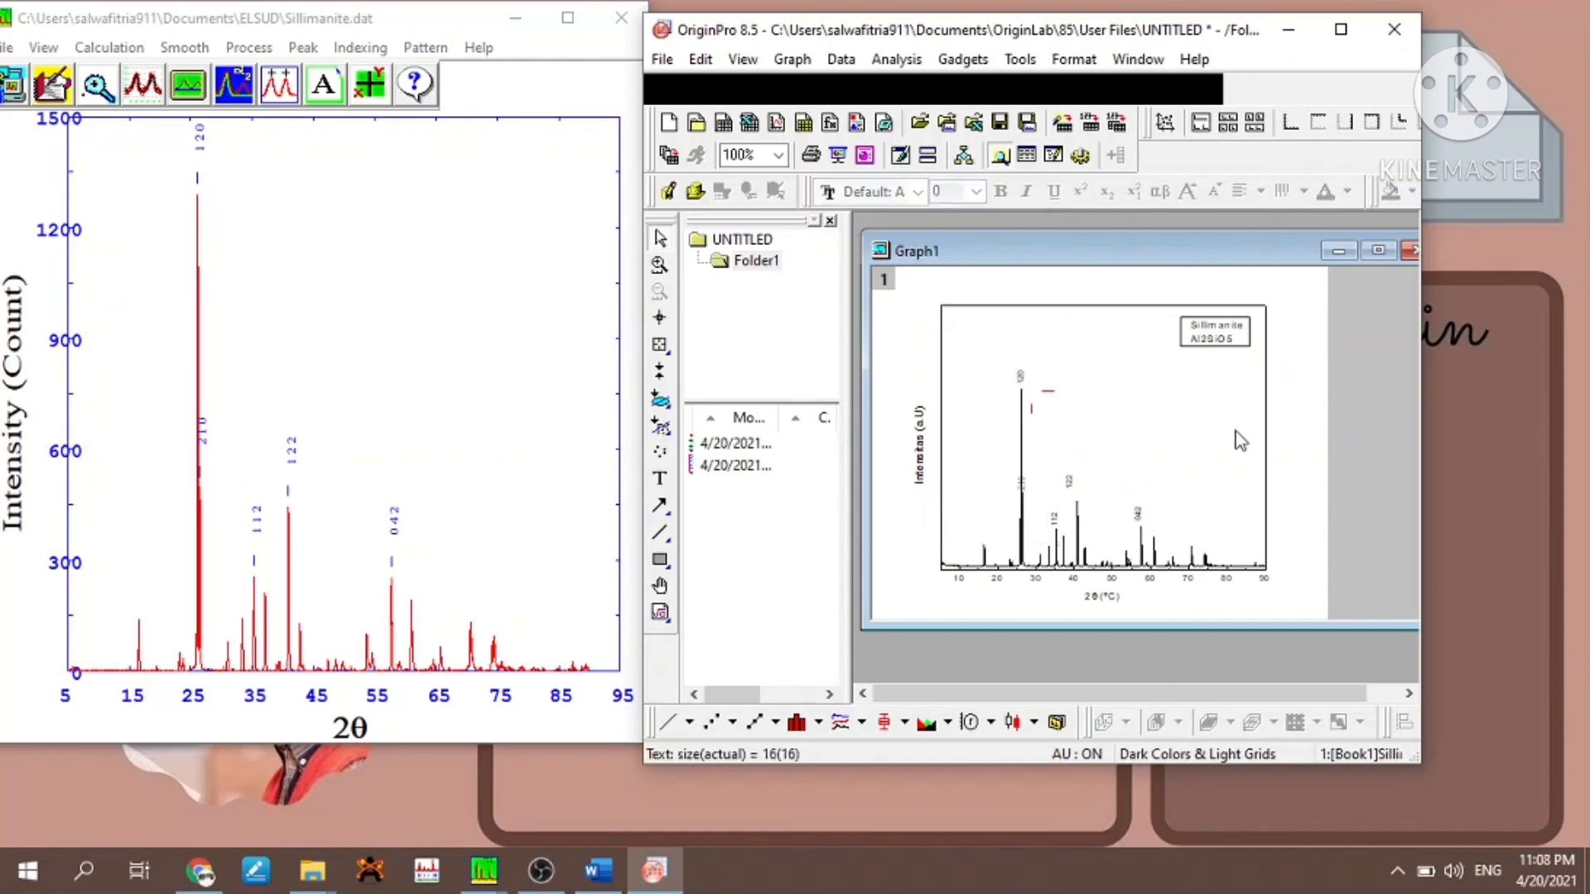
- Maximize the graph window and the program window to show the labelled XRD plot at full size
click(1364, 255)
click(1339, 30)
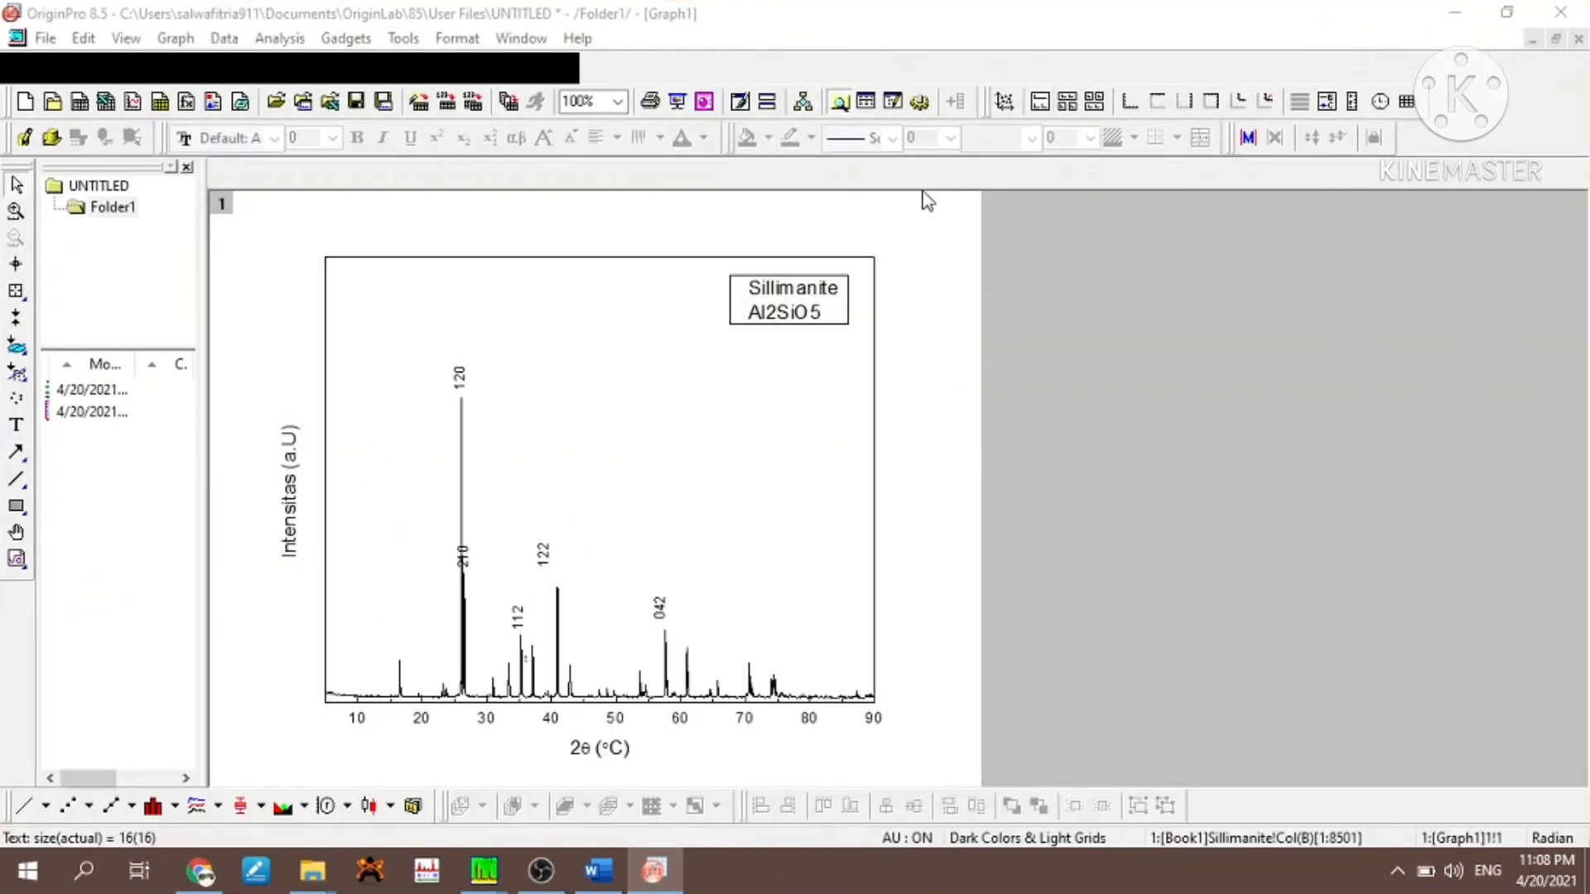